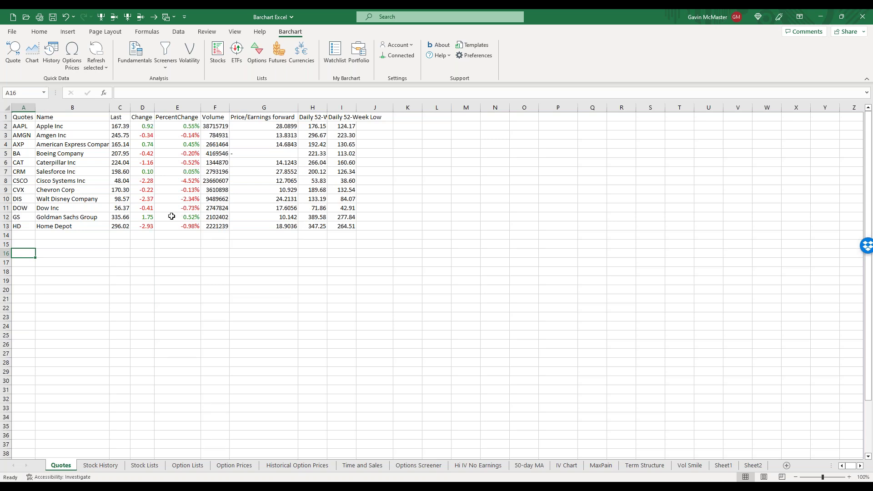
Step: Start inserting Barchart quotes at cell A16, add AAPL (Apple Inc, NASDAQ) to the symbol selection, and clear the symbol search
{"action": "left_click", "coordinate": [14, 61]}
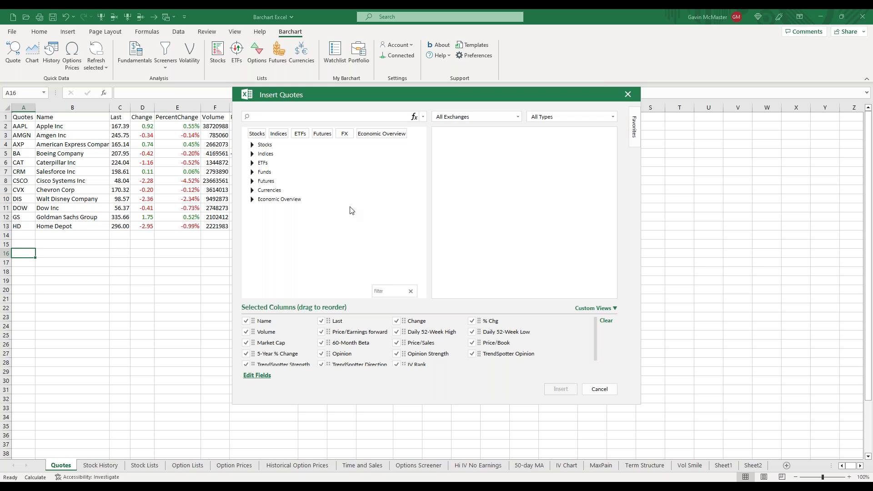
{"action": "type", "text": "aapl"}
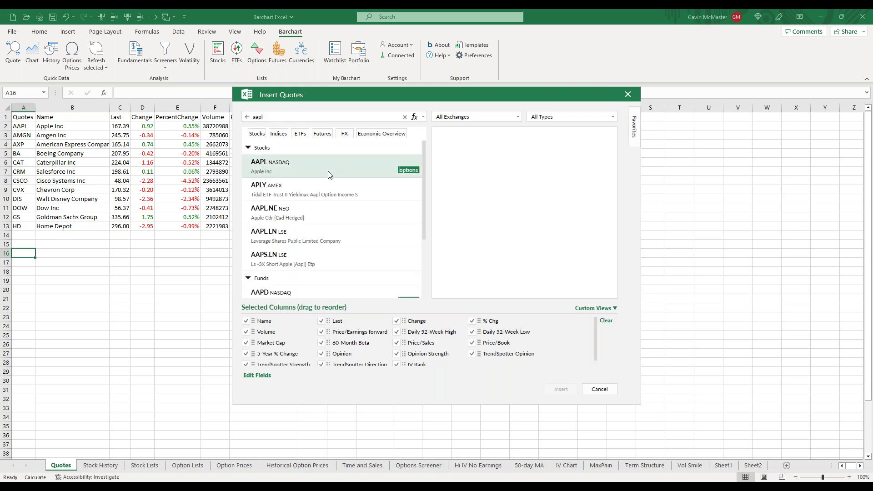
{"action": "left_click_drag", "start_coordinate": [331, 168], "coordinate": [463, 176]}
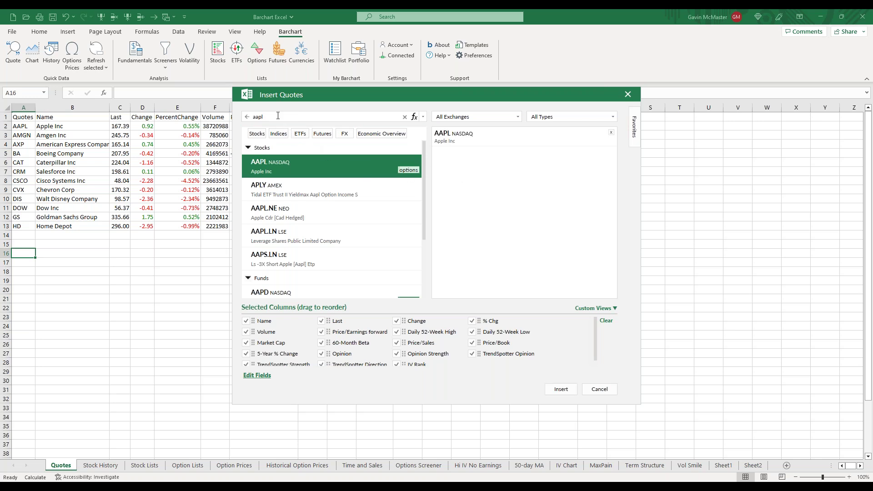
{"action": "left_click", "coordinate": [248, 118]}
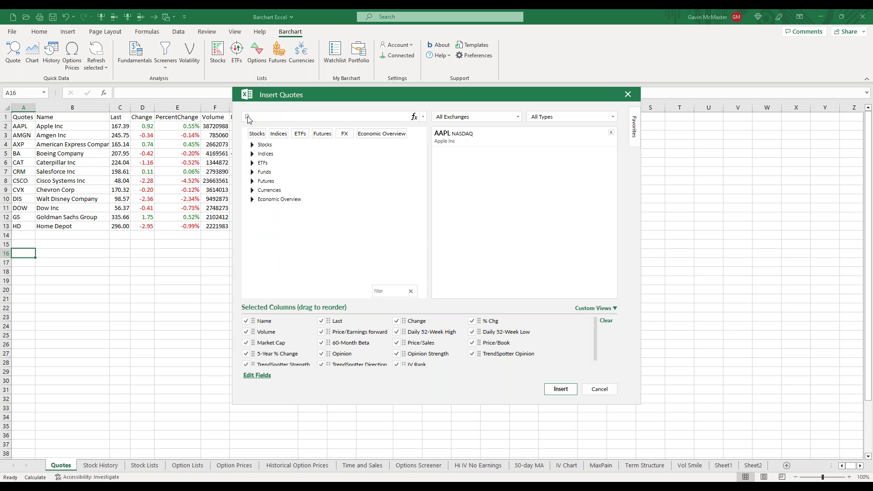
Step: Add the $DOWI Dow Jones Industrials Average index from the US indices and remove AAPL from the selected symbols
{"action": "left_click", "coordinate": [253, 155]}
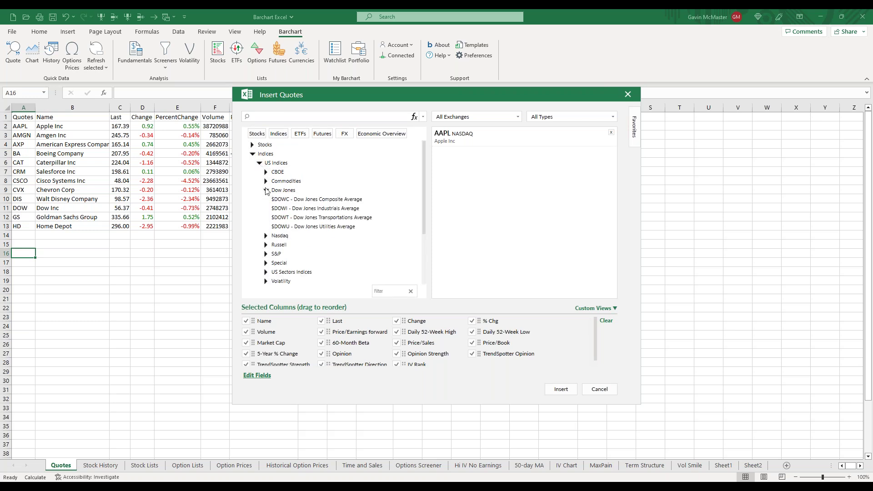
{"action": "double_click", "coordinate": [307, 212]}
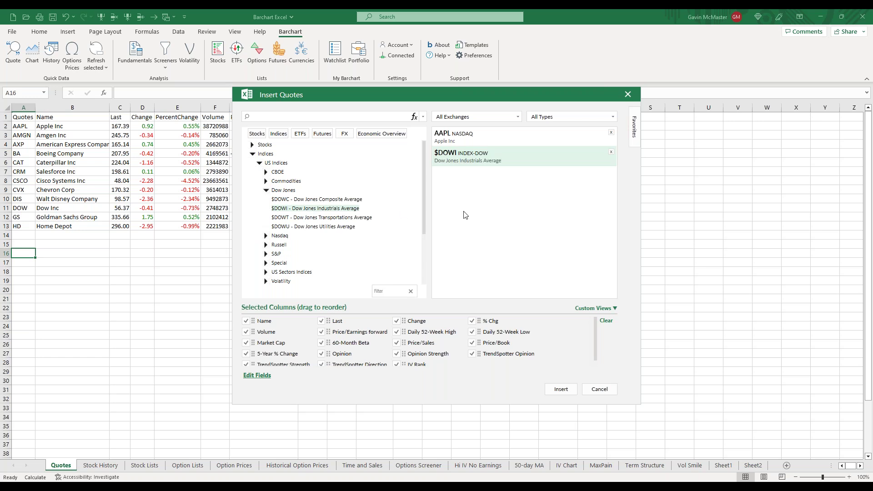
{"action": "left_click", "coordinate": [611, 133]}
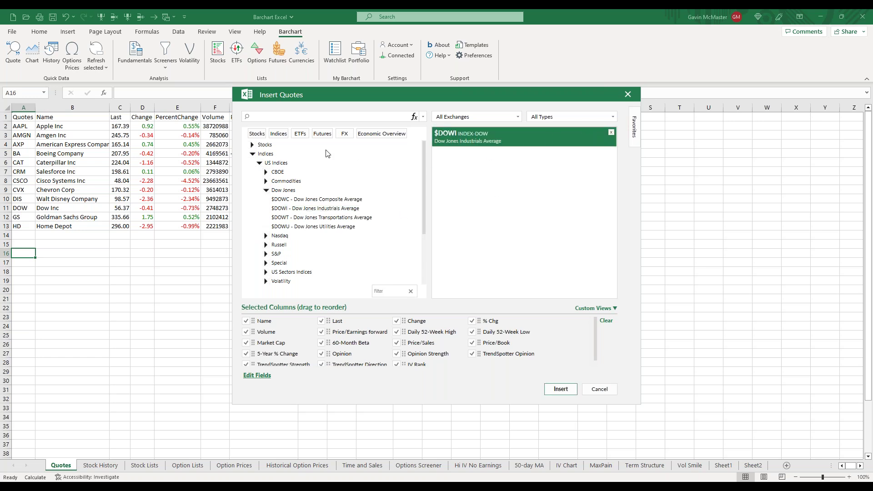
Step: Add all component stocks of the Dow Jones Industrials Average, AAPL through WMT, from the stocks grouped by index
{"action": "left_click", "coordinate": [253, 146]}
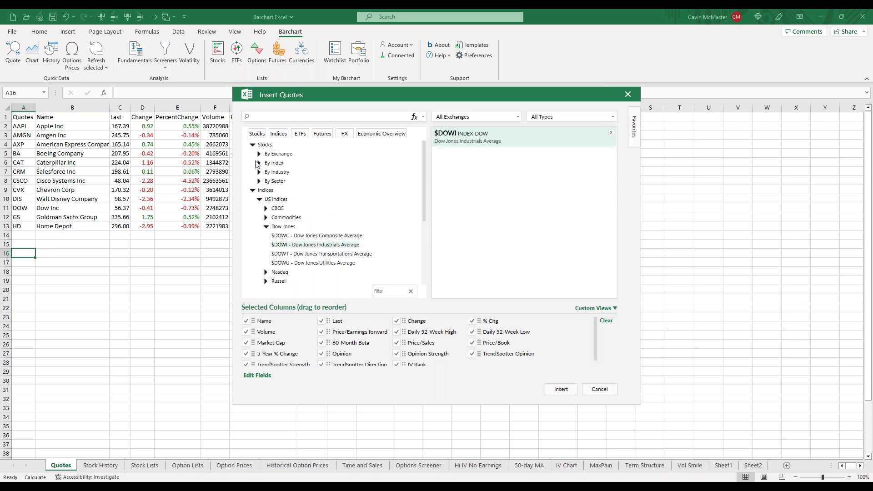
{"action": "left_click", "coordinate": [260, 163]}
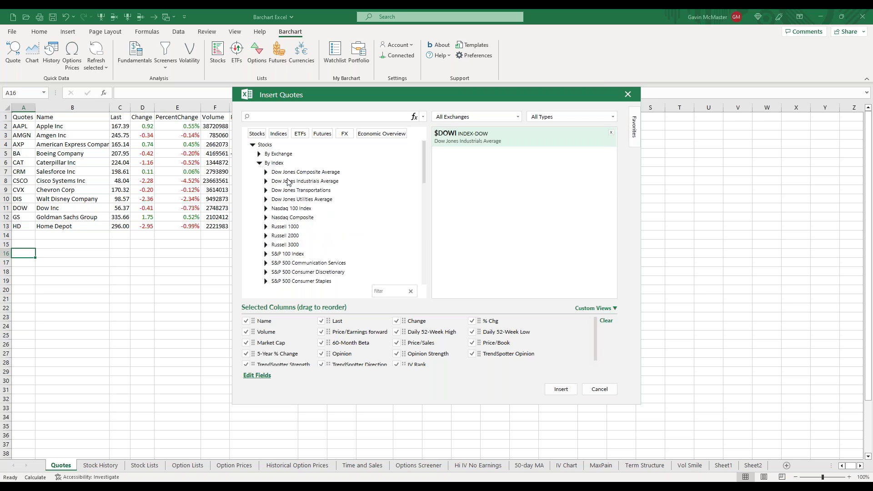
{"action": "left_click", "coordinate": [320, 182]}
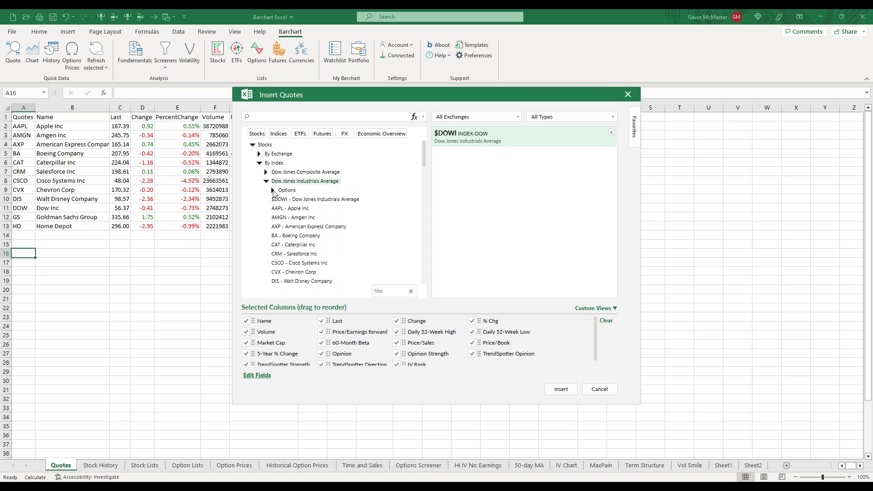
{"action": "scroll", "coordinate": [303, 208], "scroll_direction": "down", "scroll_amount": 1}
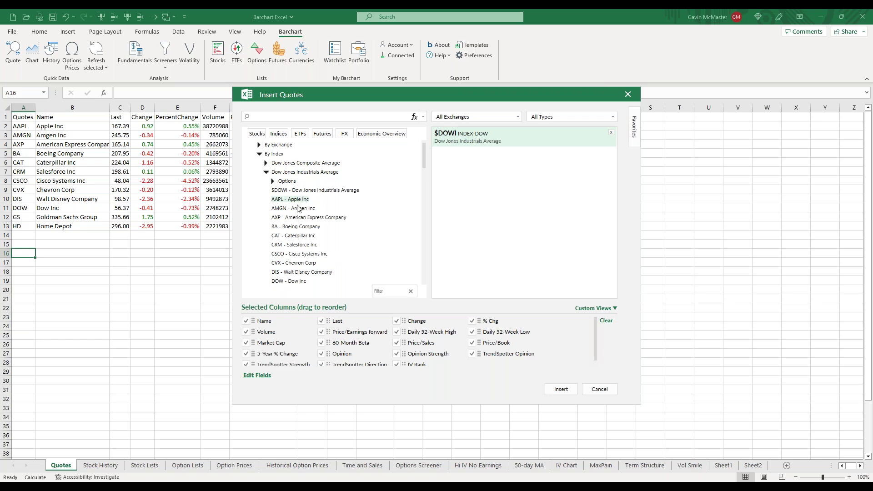
{"action": "scroll", "coordinate": [297, 219], "scroll_direction": "down", "scroll_amount": 3}
{"action": "scroll", "coordinate": [298, 220], "scroll_direction": "down", "scroll_amount": 3}
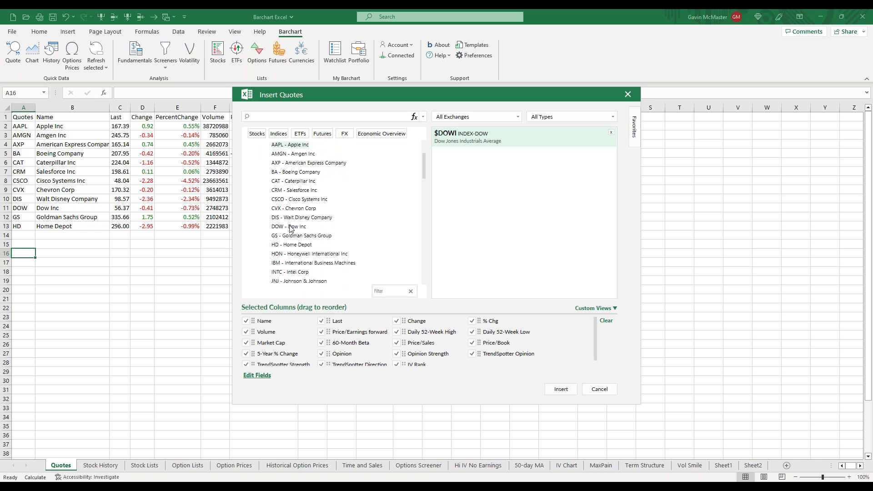
{"action": "scroll", "coordinate": [296, 240], "scroll_direction": "down", "scroll_amount": 3}
{"action": "scroll", "coordinate": [296, 240], "scroll_direction": "down", "scroll_amount": 4}
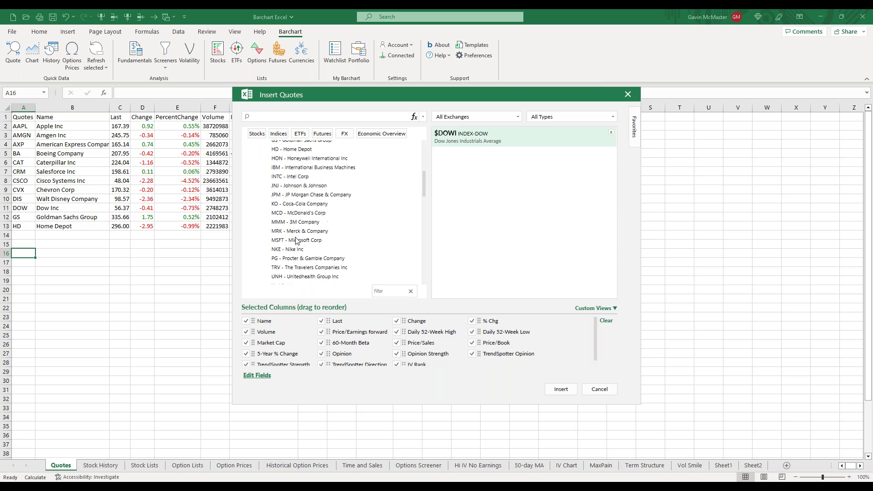
{"action": "scroll", "coordinate": [296, 240], "scroll_direction": "down", "scroll_amount": 1}
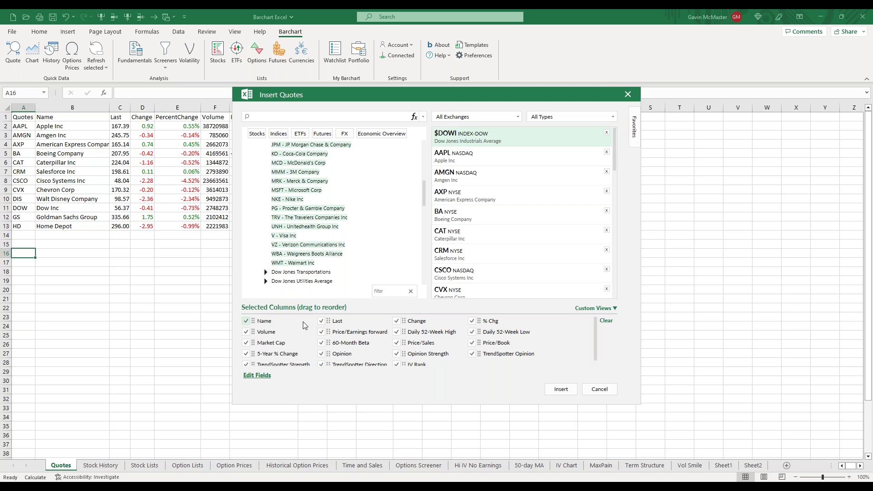
Step: Remove the TrendSpotter Strength, TrendSpotter Direction, TrendSpotter Opinion, Opinion and Opinion Strength columns from the selected columns
{"action": "left_click", "coordinate": [616, 309]}
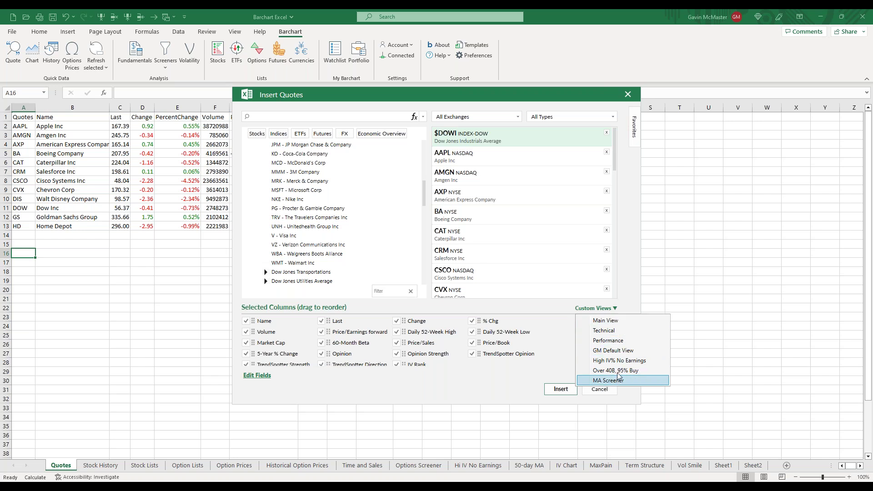
{"action": "left_click", "coordinate": [620, 331]}
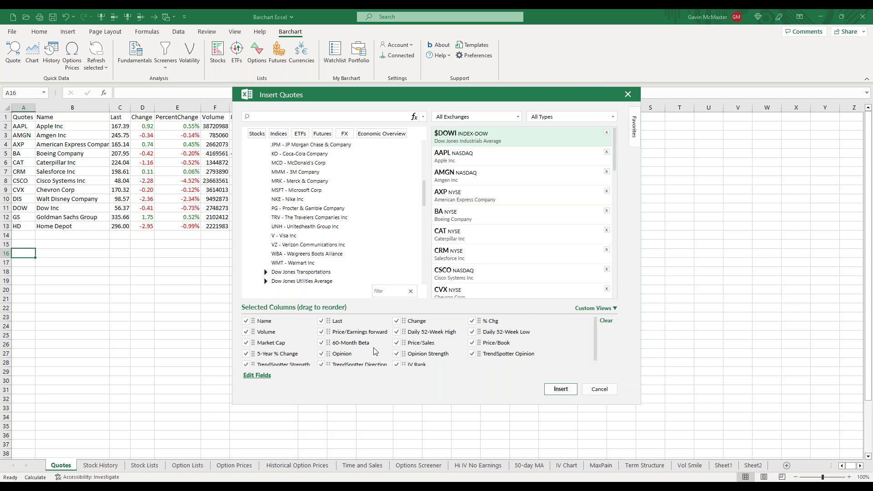
{"action": "left_click", "coordinate": [246, 365]}
{"action": "left_click", "coordinate": [246, 364]}
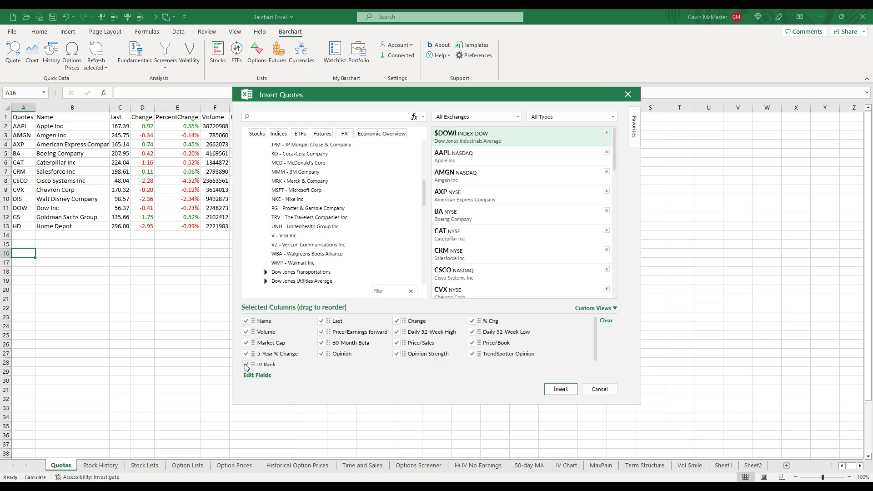
{"action": "left_click", "coordinate": [473, 355]}
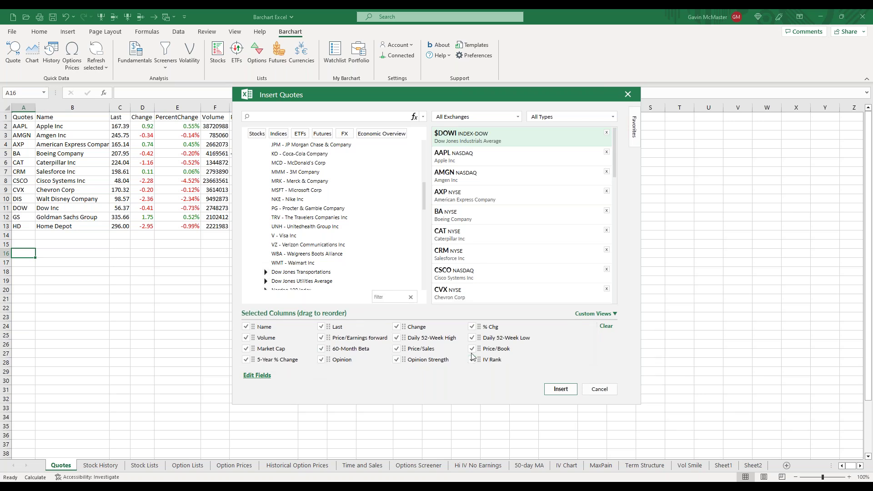
{"action": "left_click", "coordinate": [321, 359]}
{"action": "left_click", "coordinate": [321, 359]}
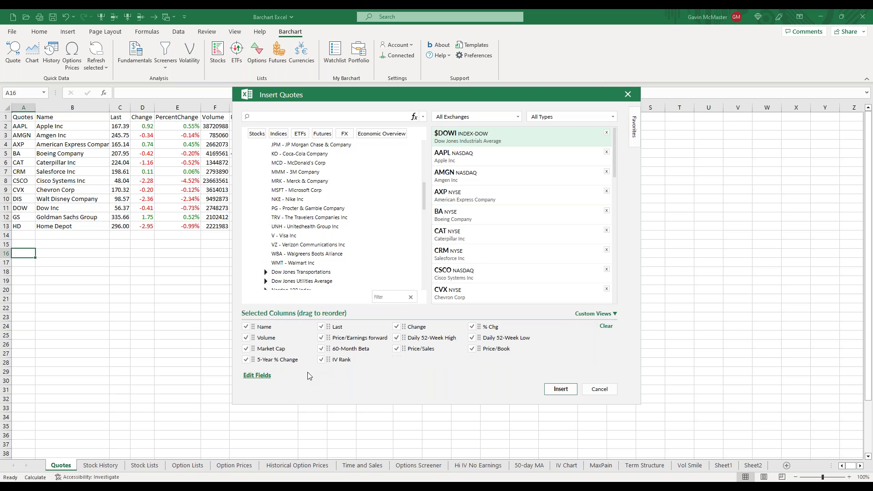
Step: Find the "opinion" fields, add Opinion, Opinion Signal and Opinion Percent as columns, and insert the quotes table
{"action": "left_click", "coordinate": [258, 375]}
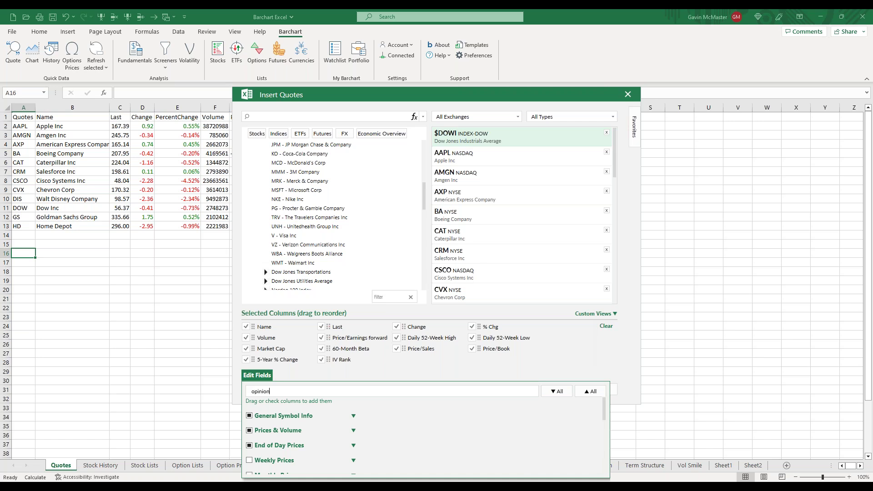
{"action": "left_click", "coordinate": [354, 446]}
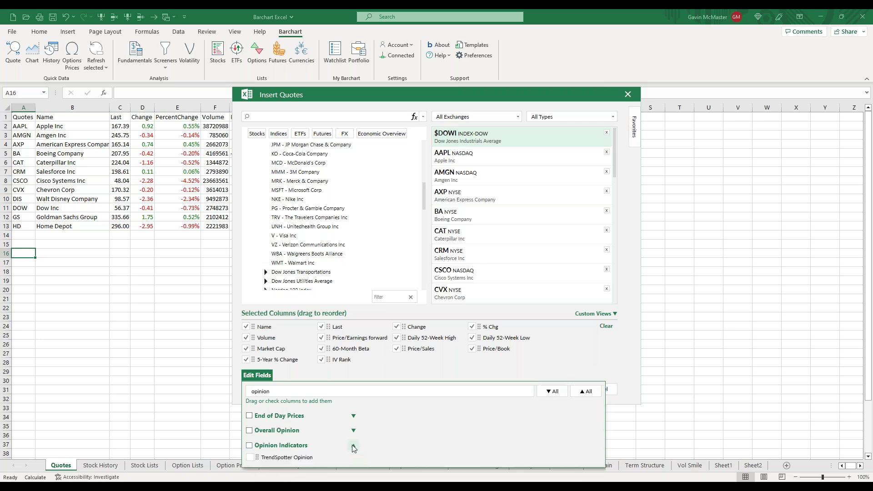
{"action": "left_click", "coordinate": [354, 430]}
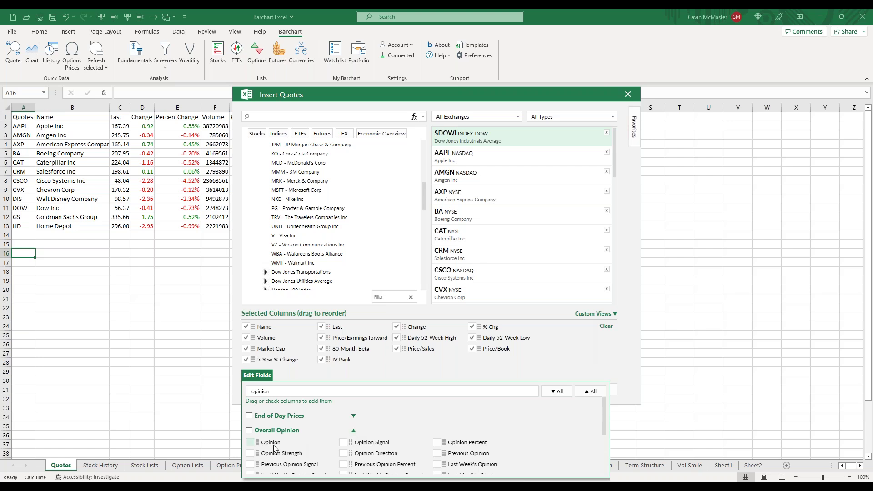
{"action": "left_click", "coordinate": [250, 442]}
{"action": "left_click", "coordinate": [344, 443]}
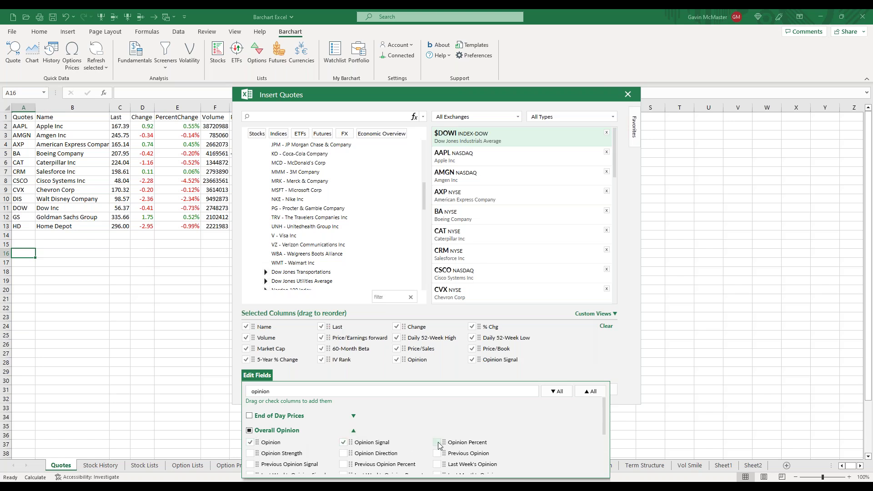
{"action": "left_click", "coordinate": [437, 443]}
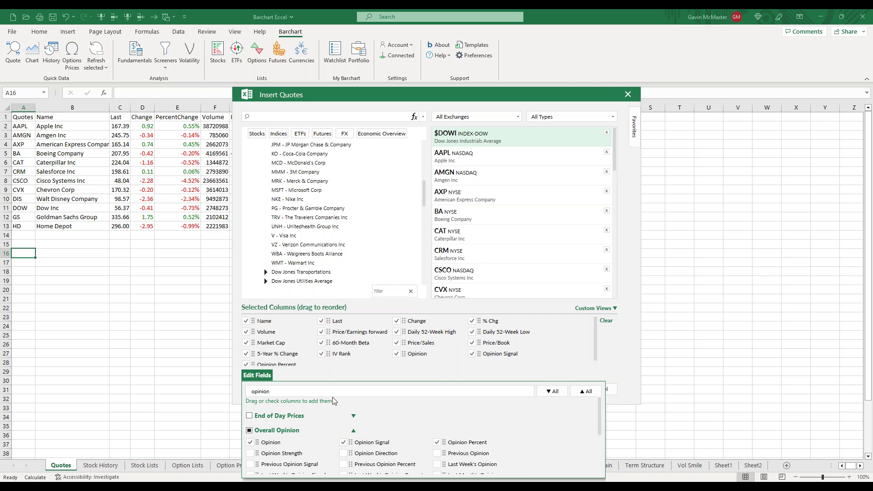
{"action": "left_click", "coordinate": [258, 376]}
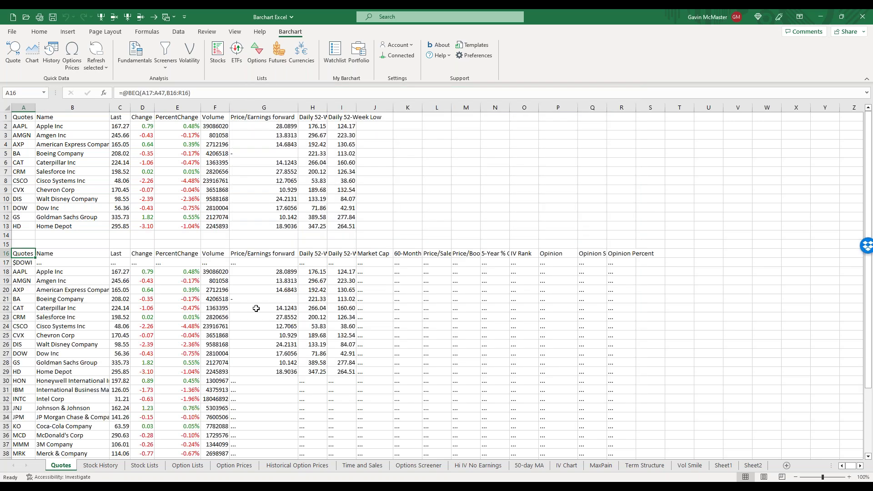
Step: Examine the inserted Dow Jones quotes table down to its last row, including the Market Cap and 60-Month Beta columns
{"action": "scroll", "coordinate": [288, 278], "scroll_direction": "down", "scroll_amount": 2}
{"action": "scroll", "coordinate": [285, 277], "scroll_direction": "down", "scroll_amount": 1}
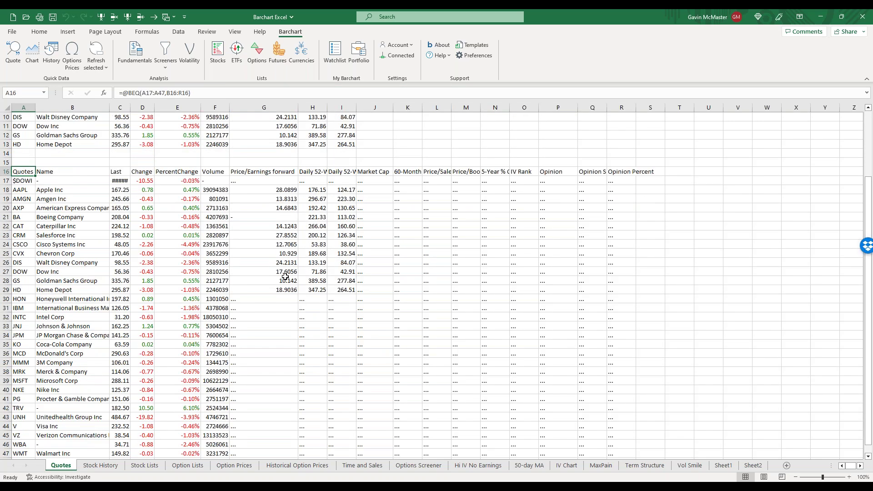
{"action": "scroll", "coordinate": [286, 277], "scroll_direction": "down", "scroll_amount": 2}
{"action": "scroll", "coordinate": [285, 277], "scroll_direction": "up", "scroll_amount": 1}
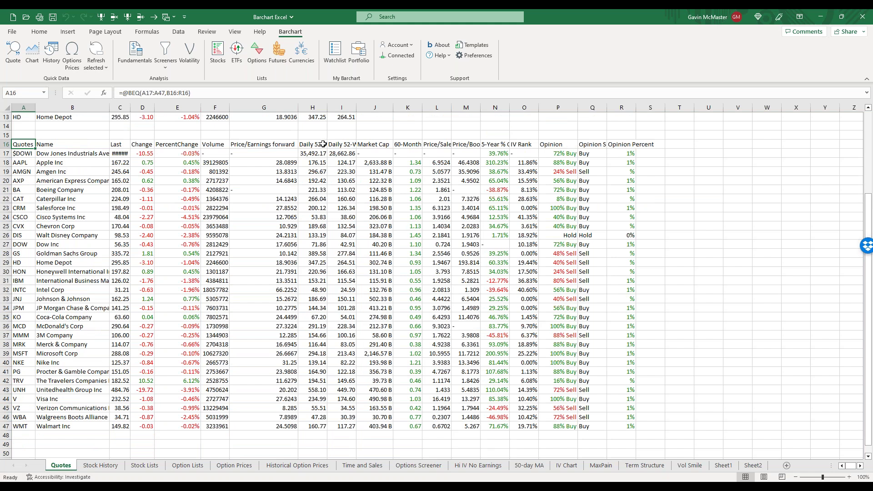
{"action": "left_click_drag", "start_coordinate": [323, 144], "coordinate": [333, 146]}
{"action": "left_click", "coordinate": [375, 144]}
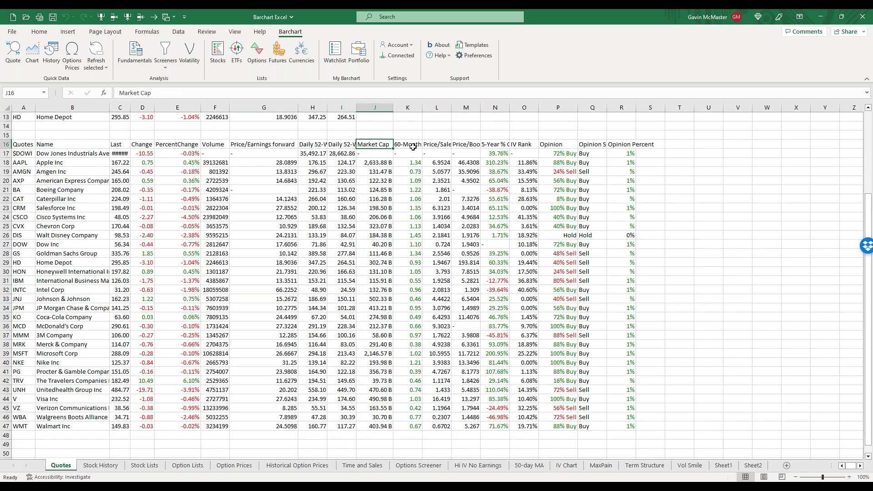
{"action": "left_click", "coordinate": [412, 145]}
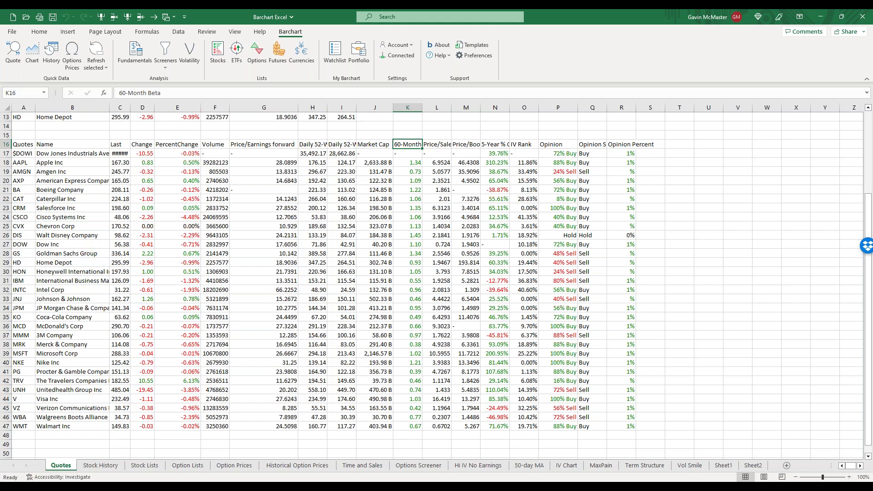
Step: Delete columns A through F containing the AAPL time series from the Stock History sheet
{"action": "left_click", "coordinate": [101, 466]}
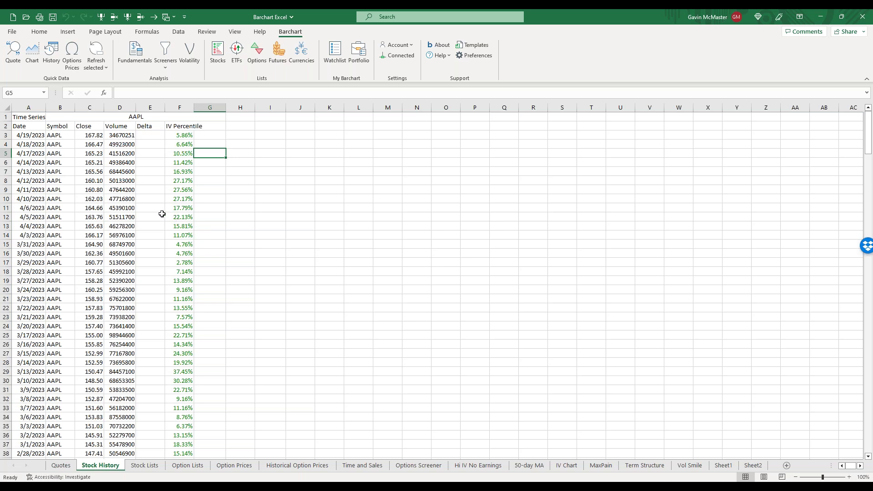
{"action": "left_click_drag", "start_coordinate": [35, 106], "coordinate": [179, 107]}
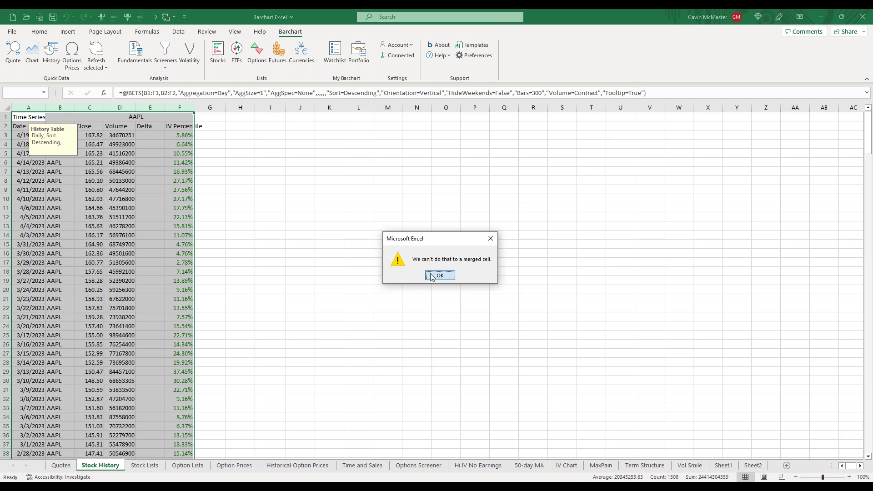
{"action": "left_click", "coordinate": [430, 274]}
{"action": "right_click", "coordinate": [175, 110]}
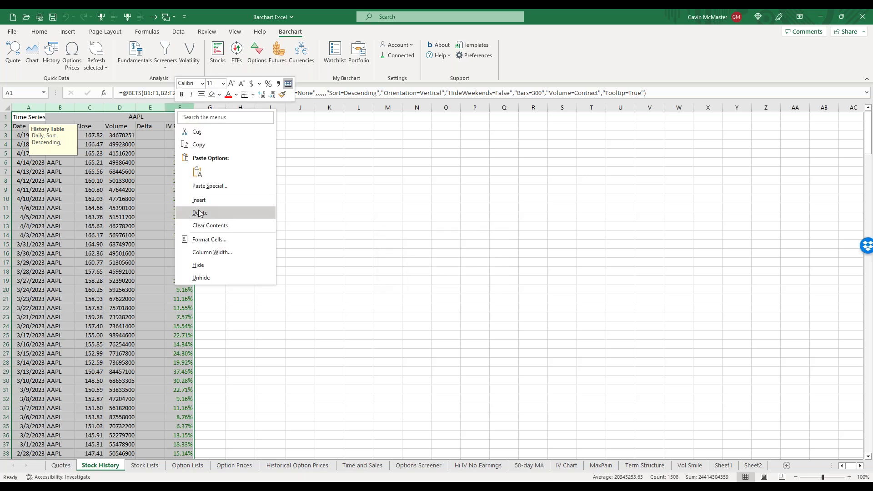
{"action": "left_click", "coordinate": [199, 213]}
Step: Start inserting a history table at cell A1 and add AAPL (Apple Inc, NASDAQ) as its symbol
{"action": "left_click", "coordinate": [38, 119]}
{"action": "left_click", "coordinate": [52, 59]}
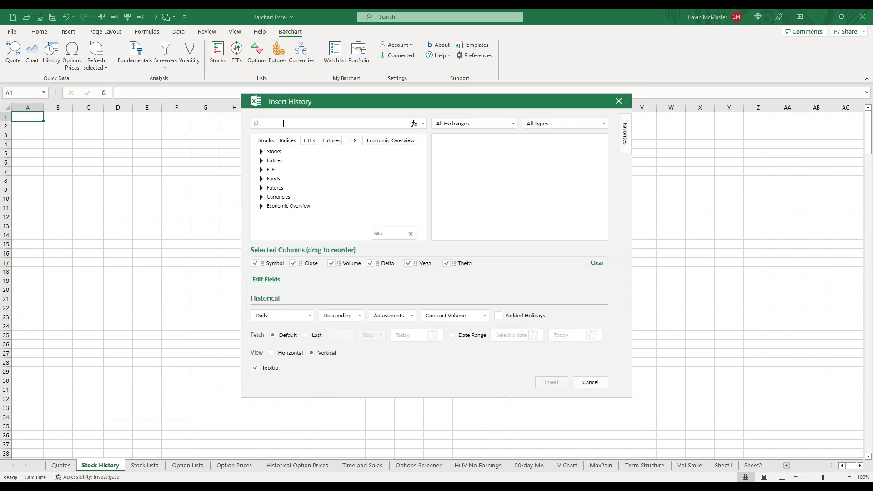
{"action": "type", "text": "aapl"}
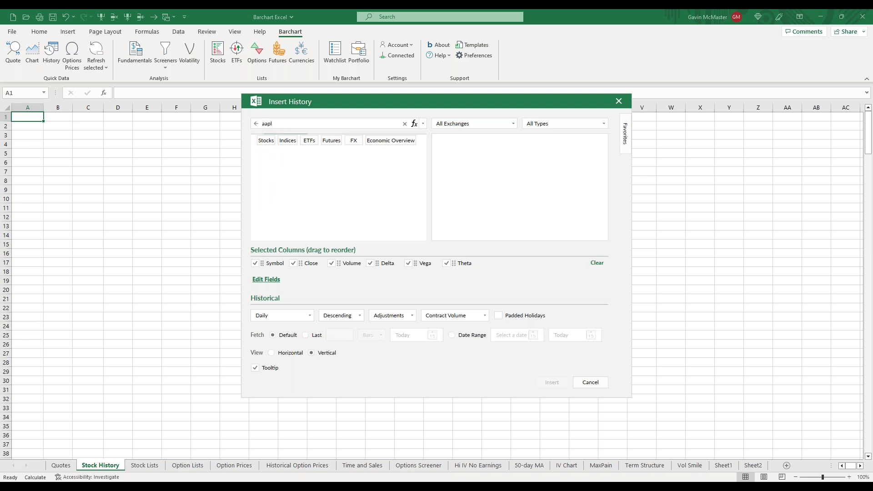
{"action": "left_click", "coordinate": [304, 174]}
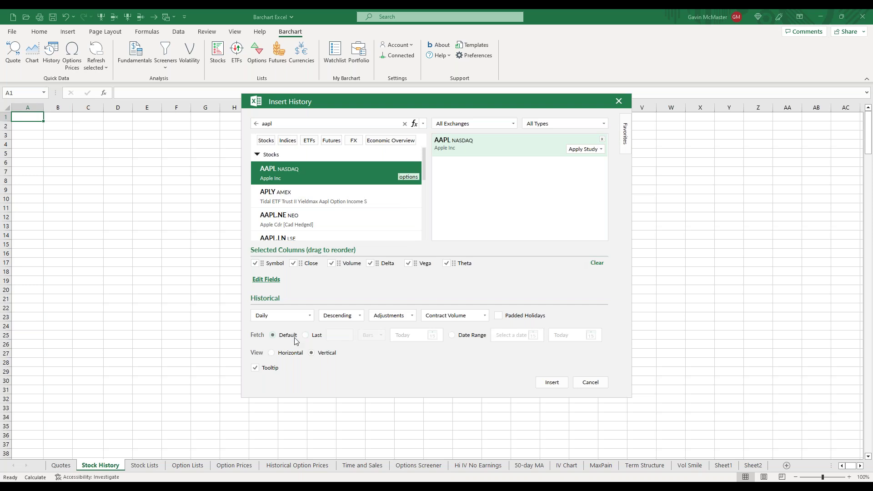
Step: Set the history's date range from 1/1/2023 to Today and insert the AAPL history table
{"action": "left_click", "coordinate": [452, 337]}
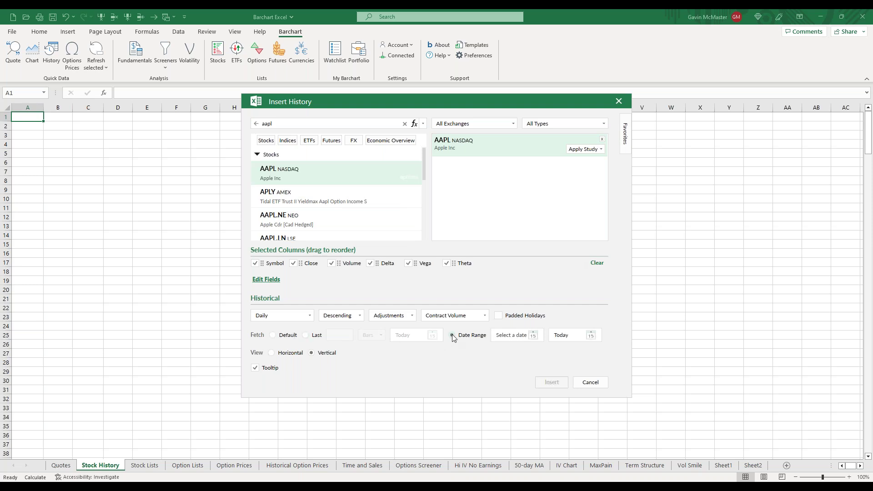
{"action": "left_click", "coordinate": [536, 336]}
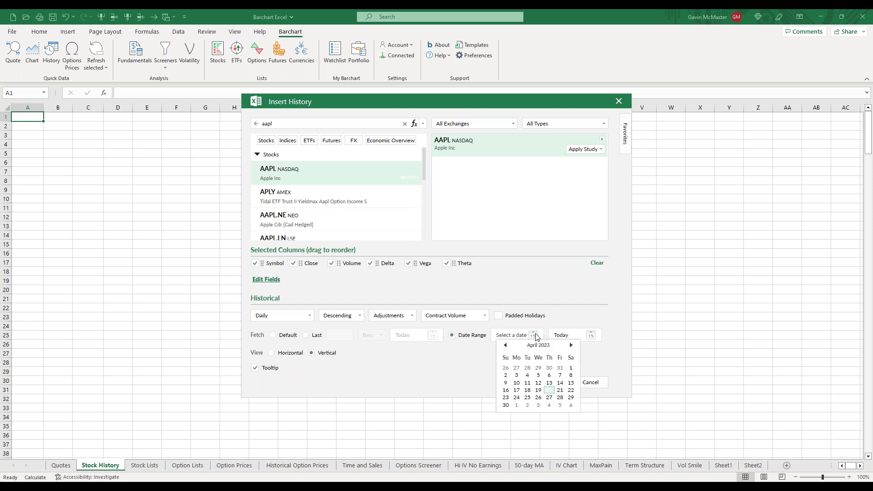
{"action": "left_click", "coordinate": [507, 347]}
{"action": "left_click", "coordinate": [506, 347]}
{"action": "left_click", "coordinate": [507, 348]}
{"action": "left_click", "coordinate": [510, 376]}
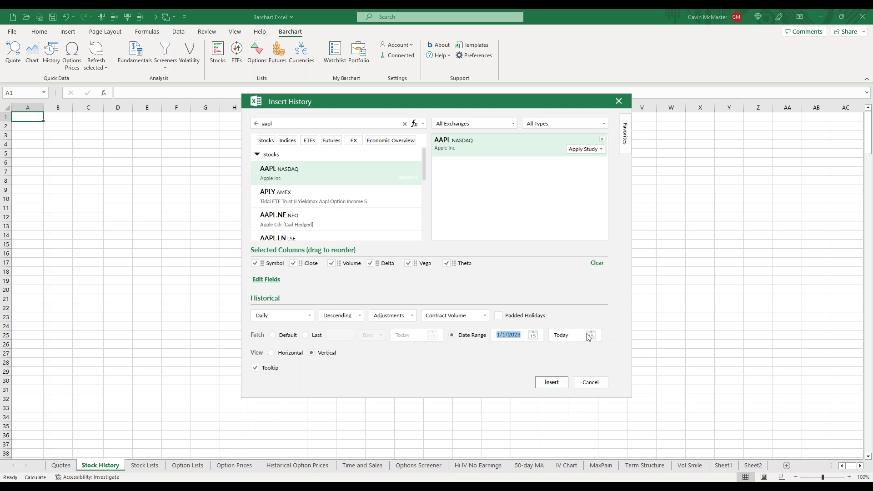
{"action": "left_click", "coordinate": [546, 382]}
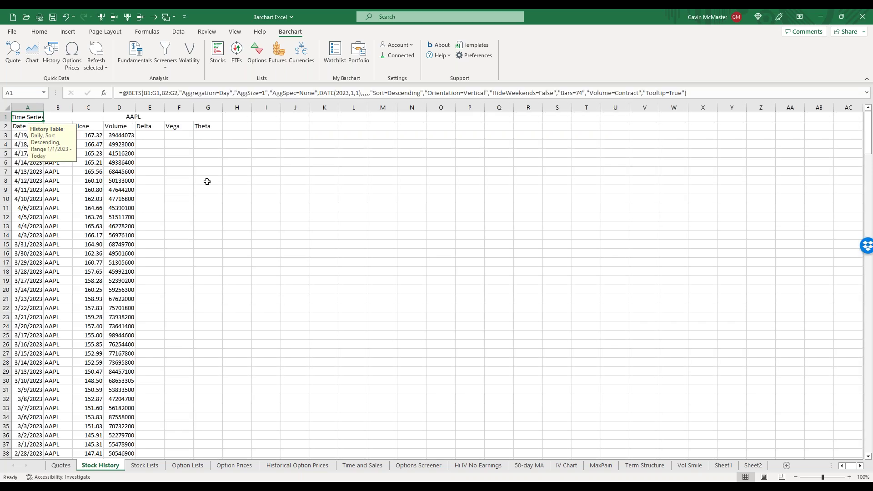
{"action": "left_click", "coordinate": [176, 164]}
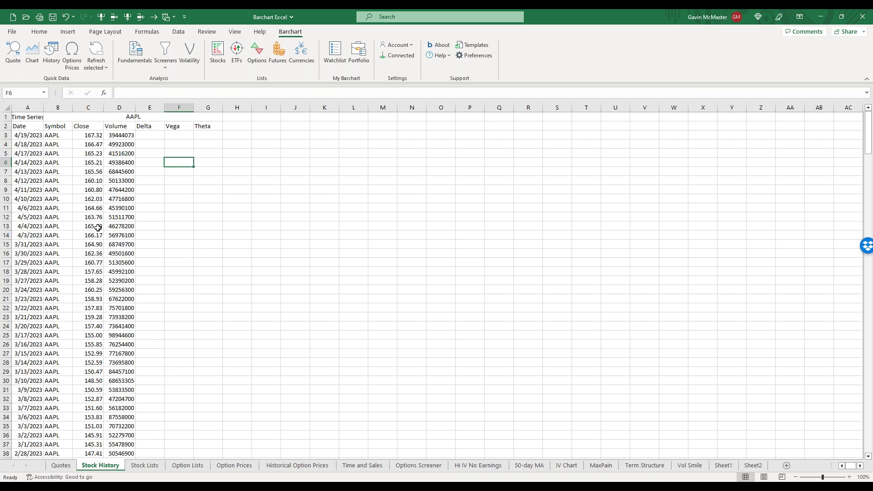
Step: Examine the Prices & Volume and Options (Strike) fields available for history tables without inserting anything
{"action": "left_click", "coordinate": [51, 55]}
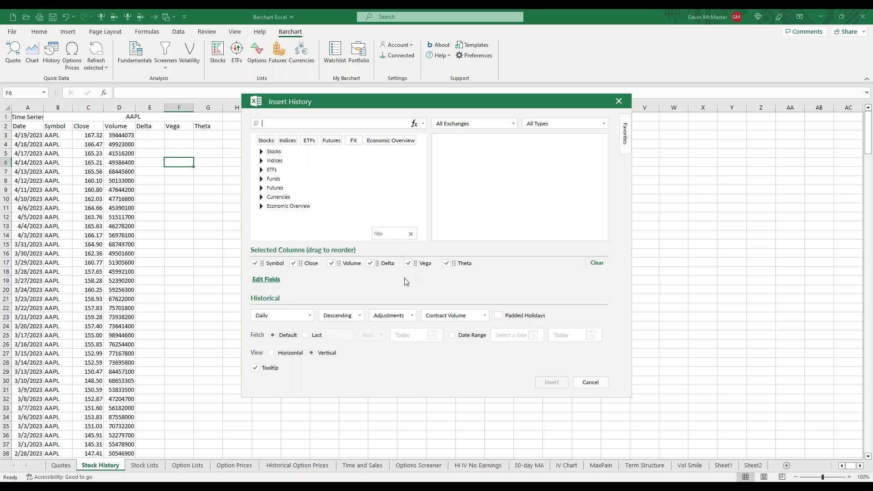
{"action": "left_click", "coordinate": [268, 280]}
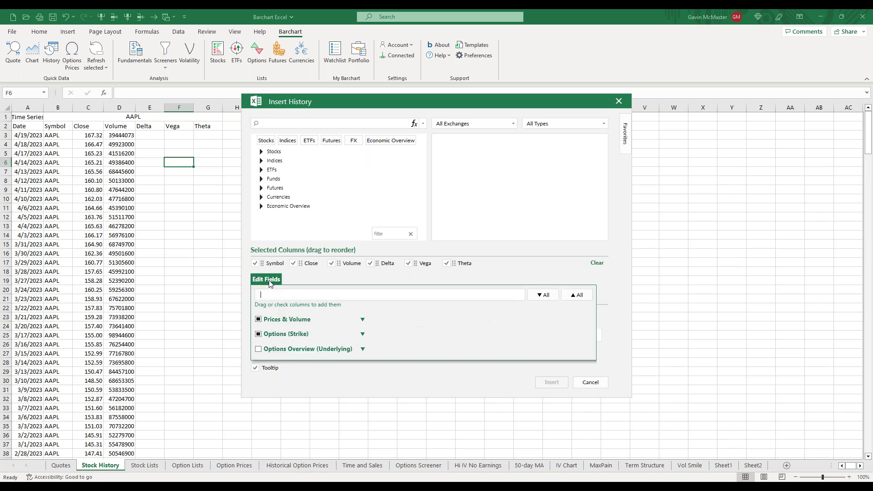
{"action": "left_click", "coordinate": [363, 321]}
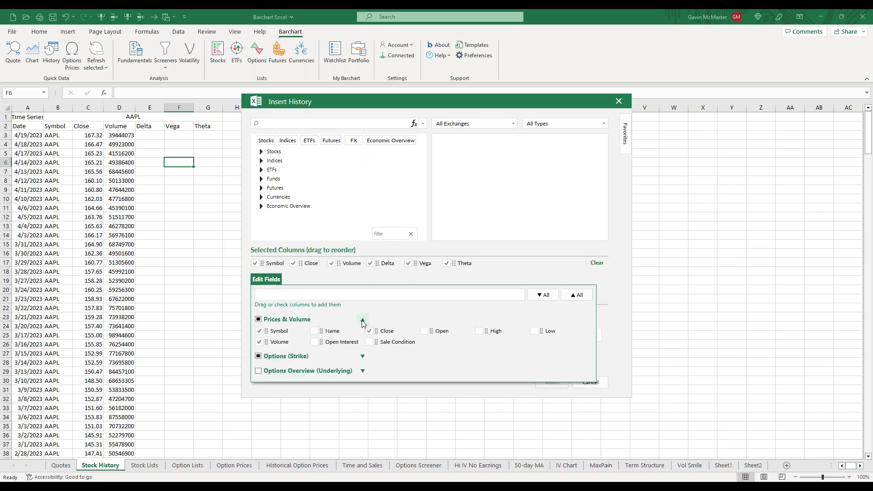
{"action": "left_click", "coordinate": [362, 356]}
{"action": "left_click", "coordinate": [363, 356]}
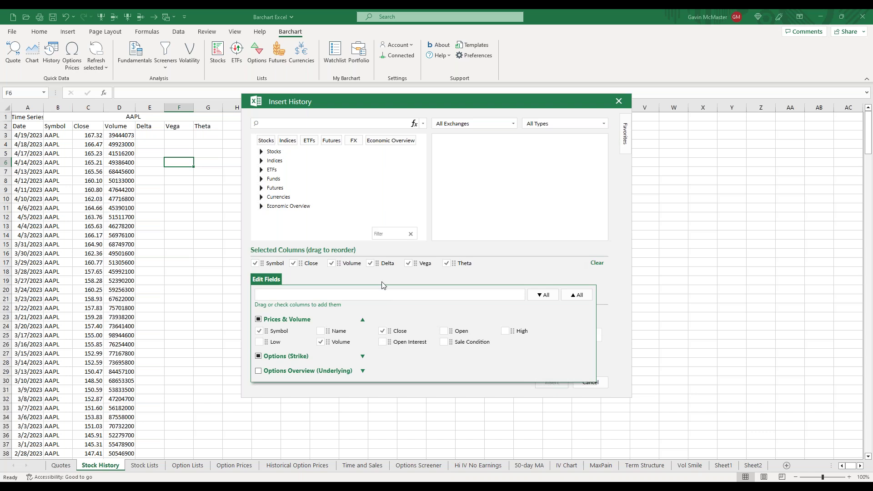
{"action": "left_click", "coordinate": [567, 296]}
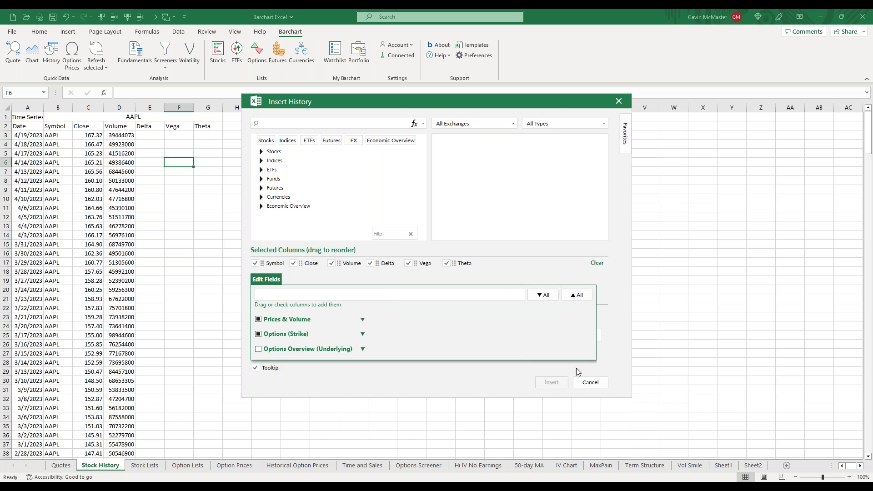
{"action": "left_click", "coordinate": [606, 382]}
{"action": "left_click", "coordinate": [585, 434]}
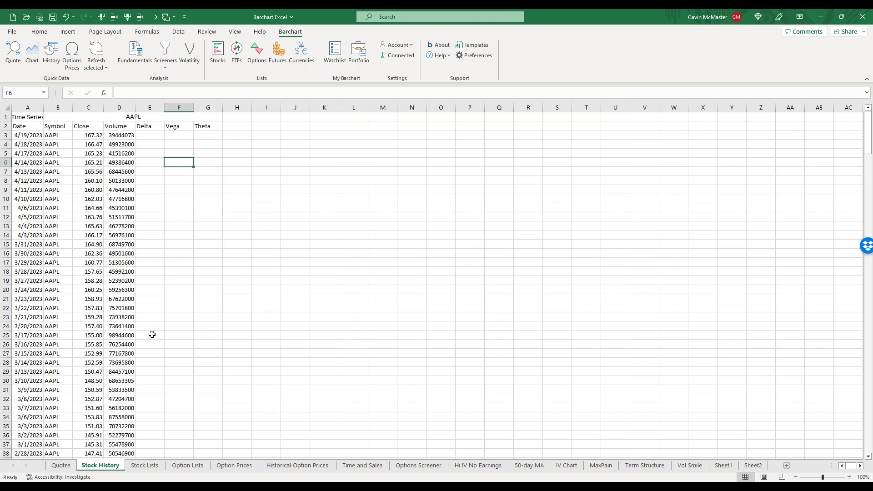
Step: Delete the existing stock list columns from the Stock Lists sheet
{"action": "left_click", "coordinate": [143, 466]}
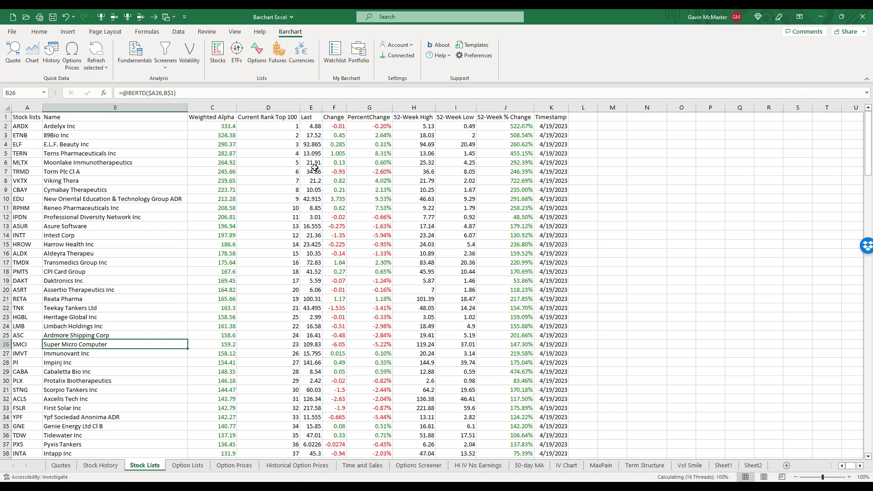
{"action": "left_click", "coordinate": [31, 108]}
{"action": "key", "text": "Delete"}
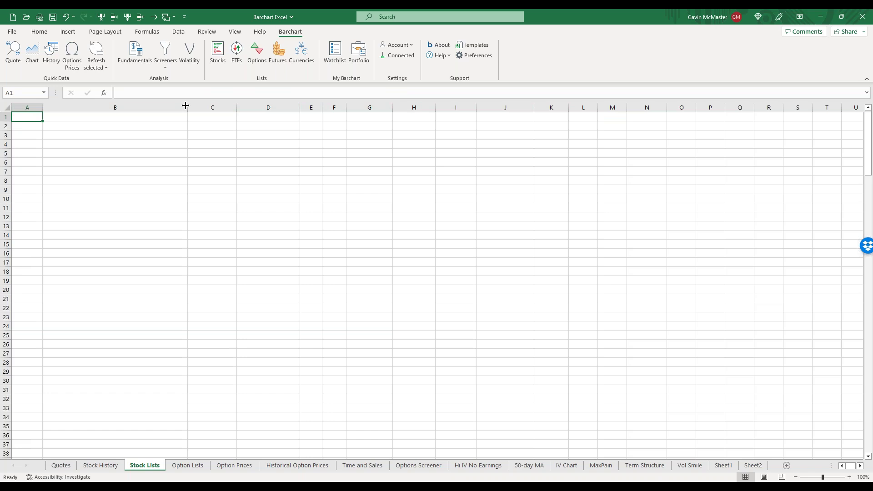
{"action": "left_click", "coordinate": [186, 106]}
Step: Insert the Today's Top Stocks list for All US Exchanges at cell A1 of the Stock Lists sheet
{"action": "left_click", "coordinate": [219, 54]}
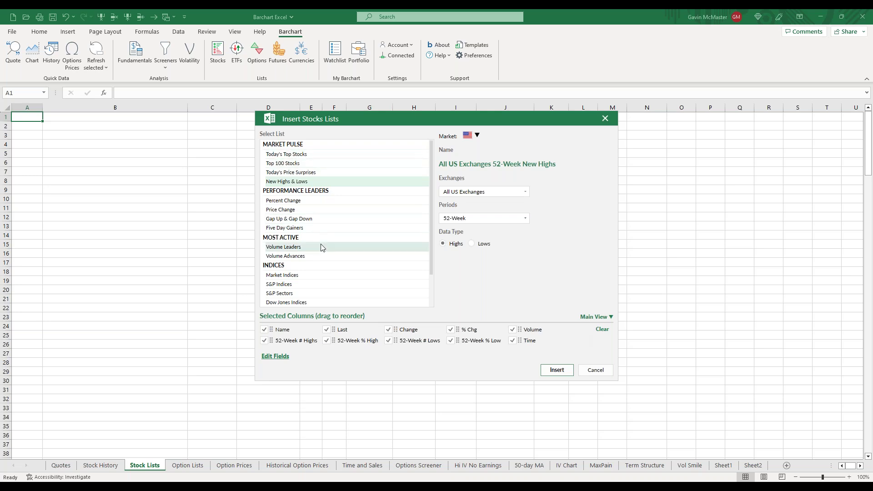
{"action": "scroll", "coordinate": [323, 255], "scroll_direction": "down", "scroll_amount": 1}
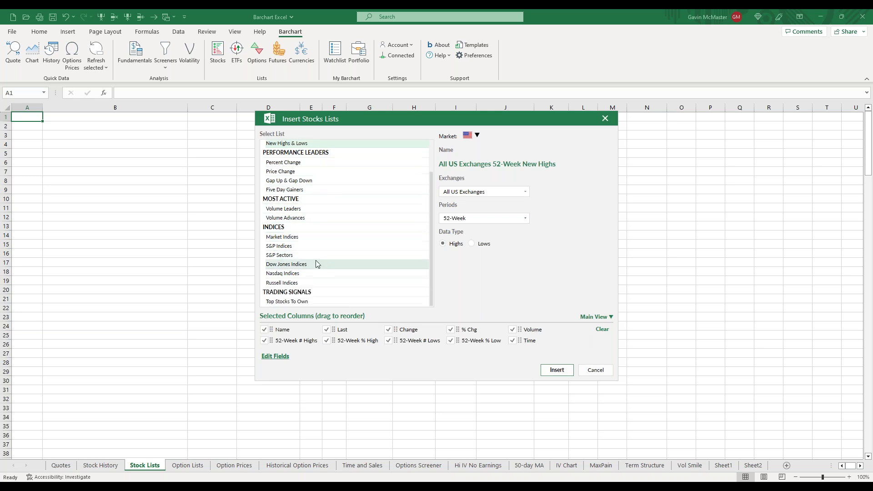
{"action": "scroll", "coordinate": [337, 239], "scroll_direction": "up", "scroll_amount": 1}
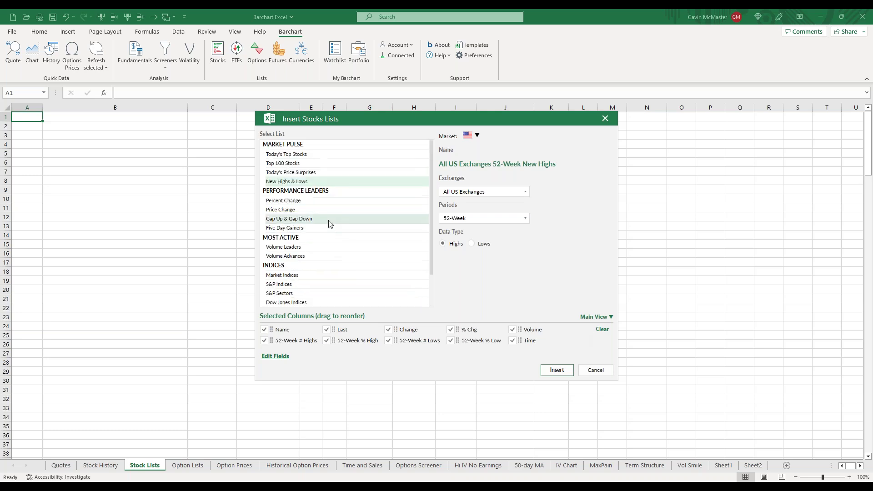
{"action": "left_click", "coordinate": [296, 155]}
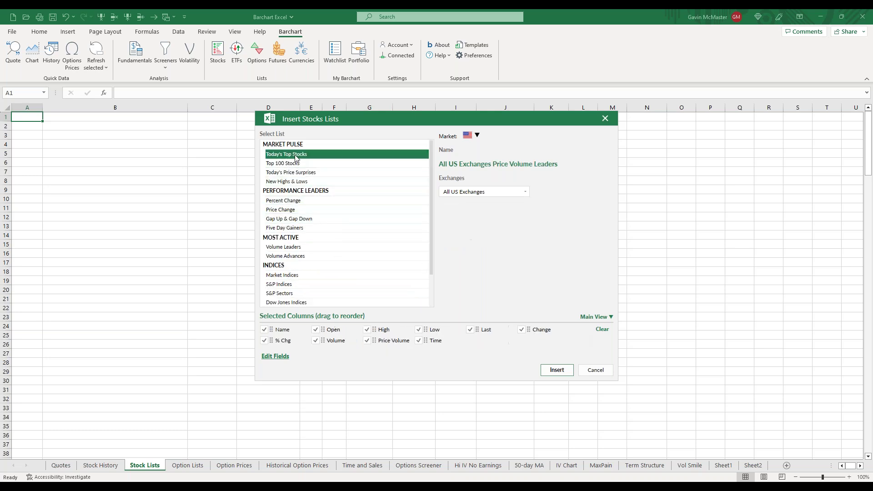
{"action": "left_click", "coordinate": [555, 370]}
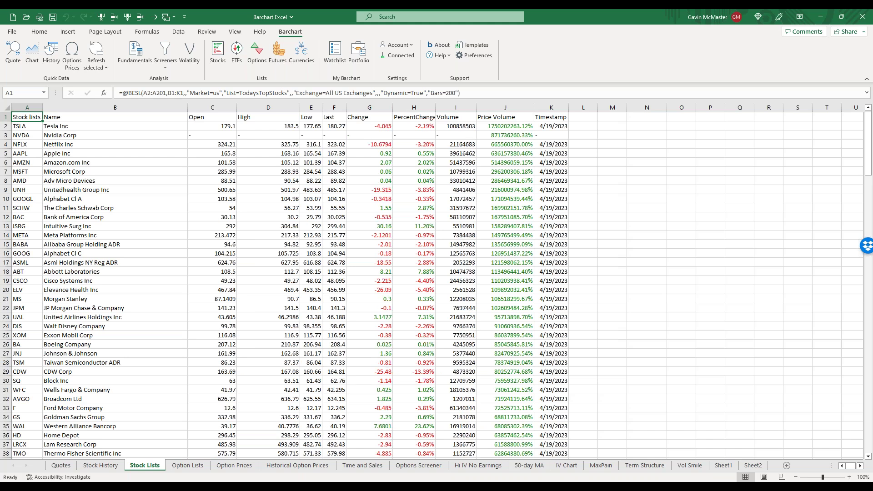
Step: Delete columns A through K containing the old list from the Option Lists sheet
{"action": "left_click", "coordinate": [182, 466]}
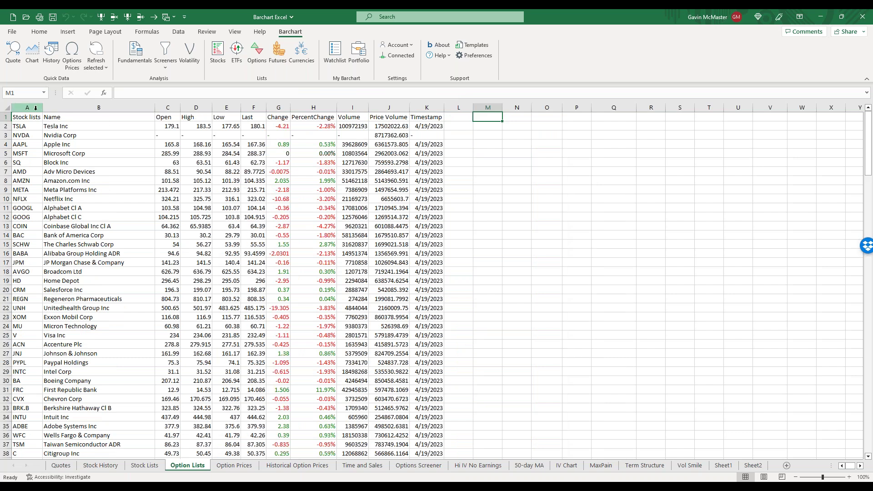
{"action": "left_click_drag", "start_coordinate": [28, 107], "coordinate": [411, 111]}
{"action": "right_click", "coordinate": [411, 111]}
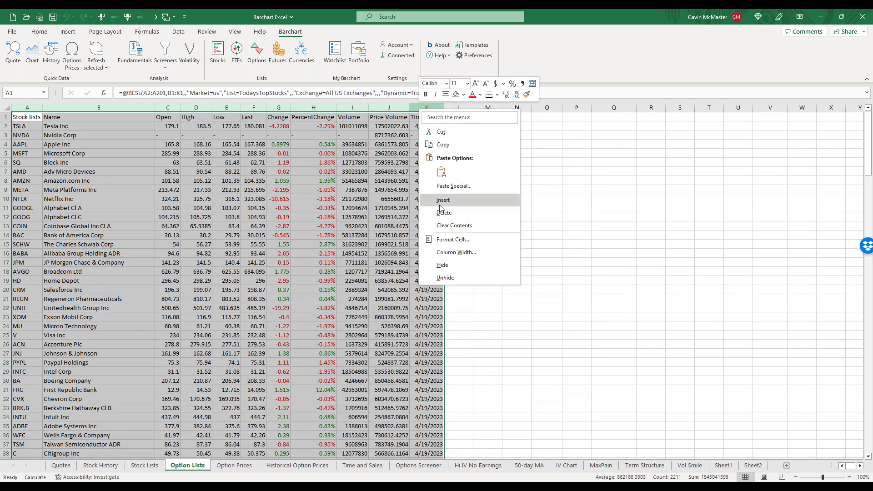
{"action": "left_click", "coordinate": [439, 211]}
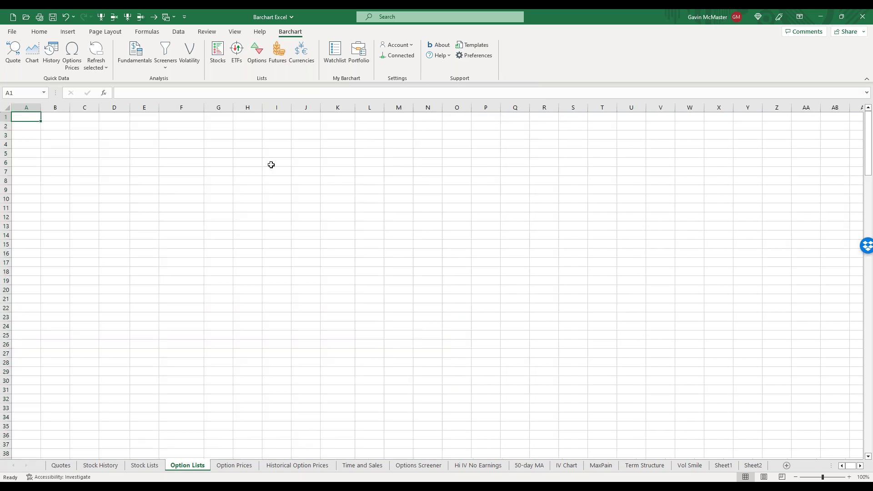
Step: Insert the Most Active Options list at cell A1 with Stocks as its type and 100 rows
{"action": "left_click", "coordinate": [257, 67]}
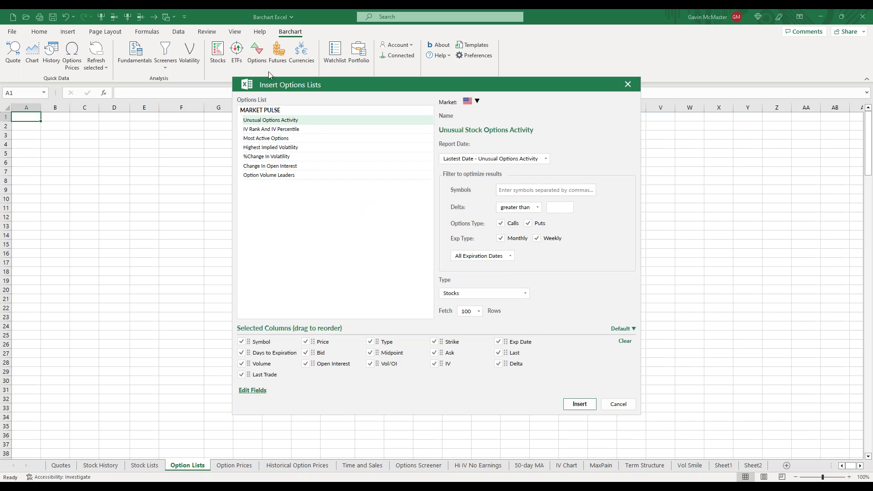
{"action": "left_click", "coordinate": [299, 139]}
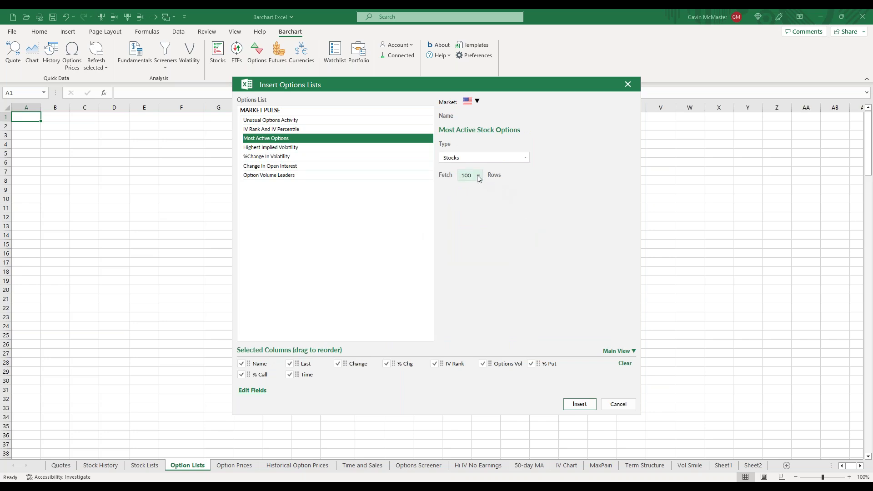
{"action": "left_click", "coordinate": [526, 158]}
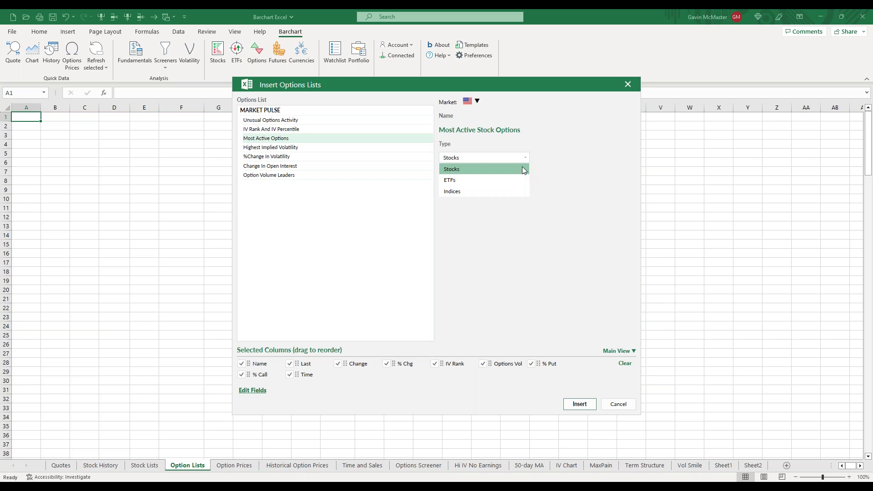
{"action": "left_click", "coordinate": [523, 168]}
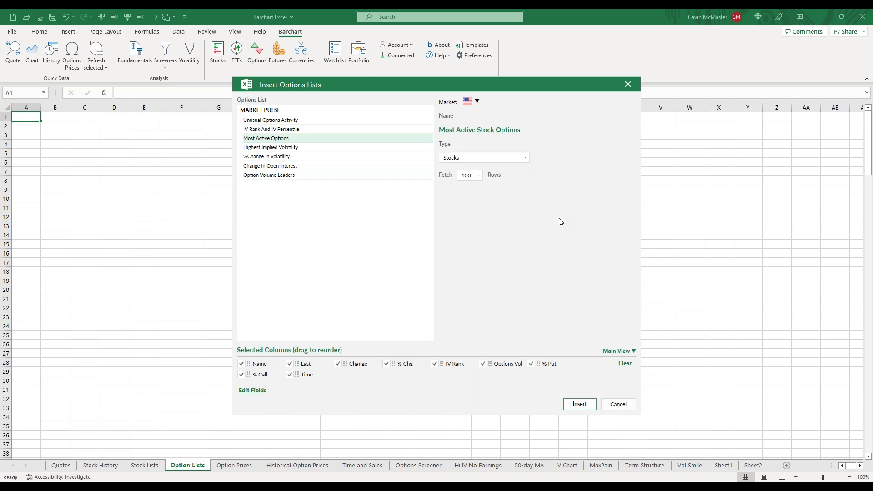
{"action": "left_click", "coordinate": [580, 404]}
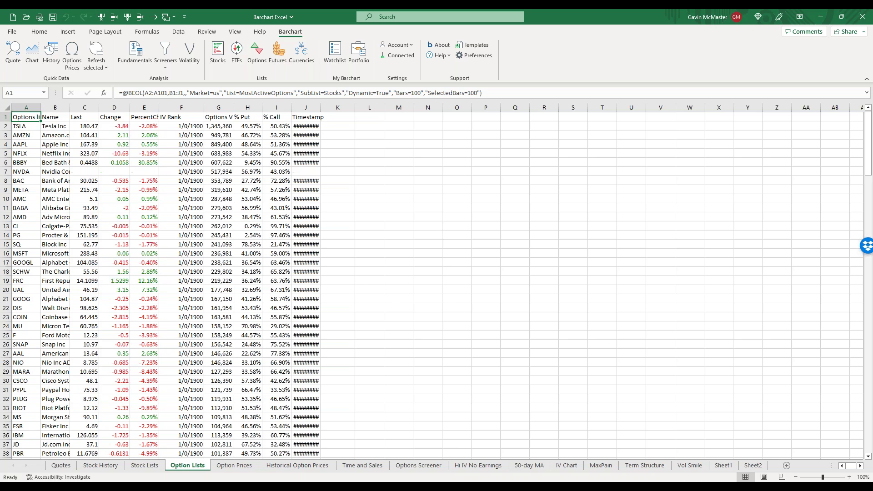
Step: Autofit the widths of all columns on the Option Lists sheet
{"action": "left_click", "coordinate": [7, 107]}
{"action": "double_click", "coordinate": [42, 107]}
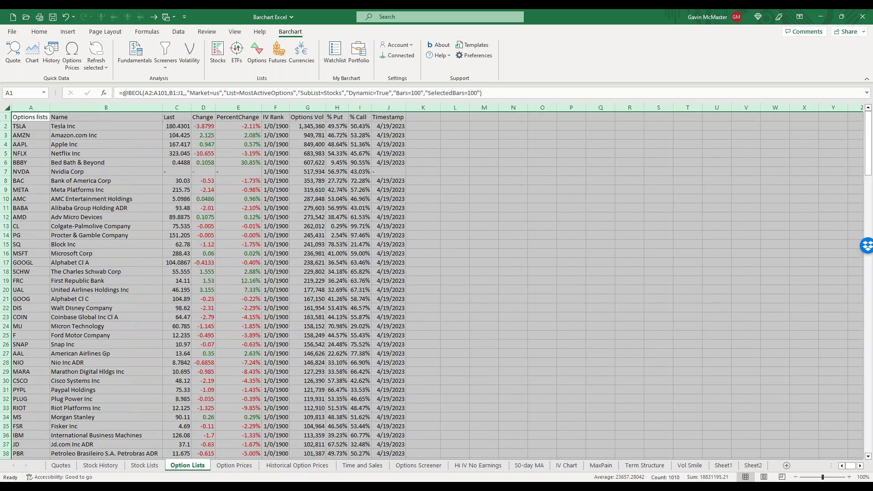
{"action": "left_click", "coordinate": [322, 127]}
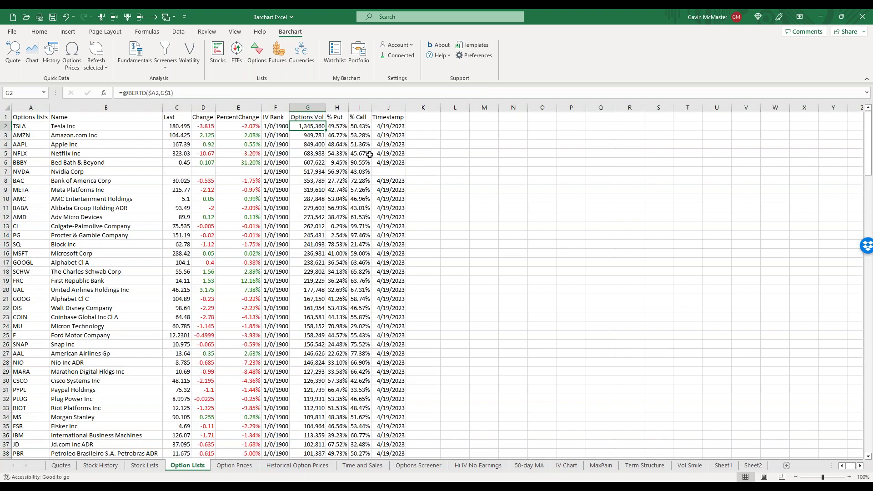
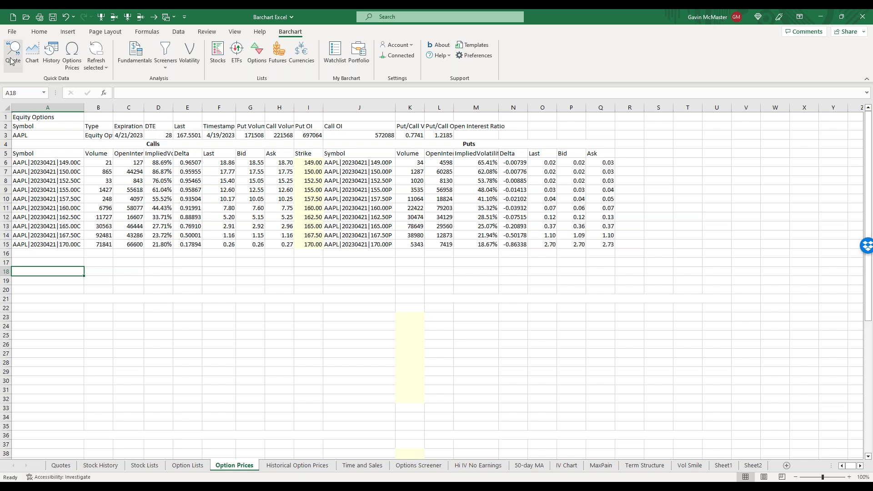
Step: Start inserting an options table at cell A18 of the Option Prices sheet and add AAPL (Apple Inc, NASDAQ) as its symbol
{"action": "left_click", "coordinate": [75, 54]}
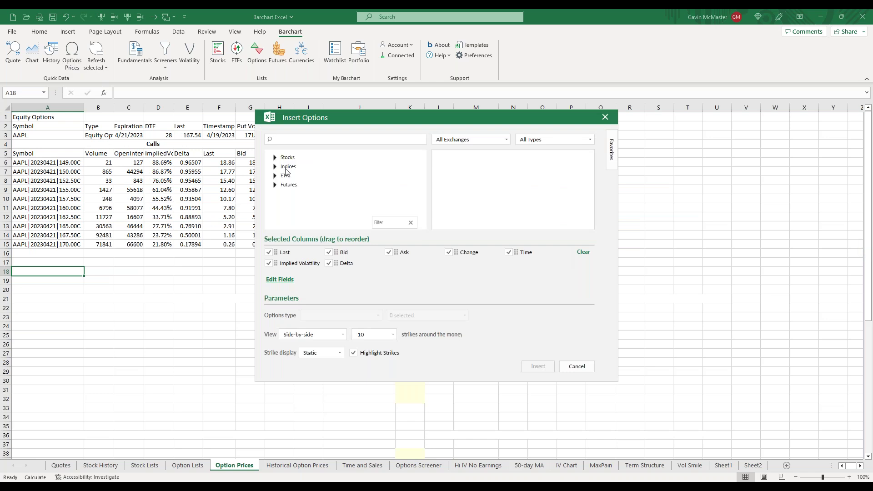
{"action": "type", "text": "aapl"}
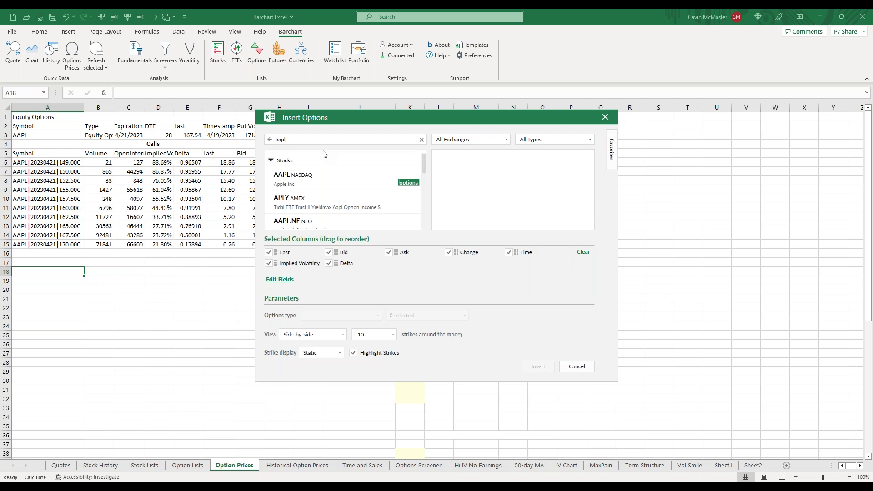
{"action": "left_click", "coordinate": [330, 182]}
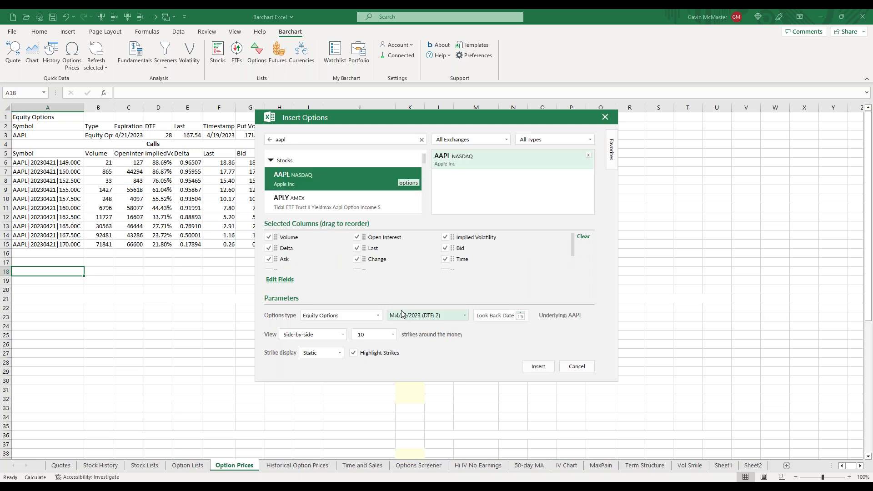
Step: Clear the selected expirations and choose only the monthly 5/19/2023 expiration for the AAPL options
{"action": "left_click", "coordinate": [465, 316]}
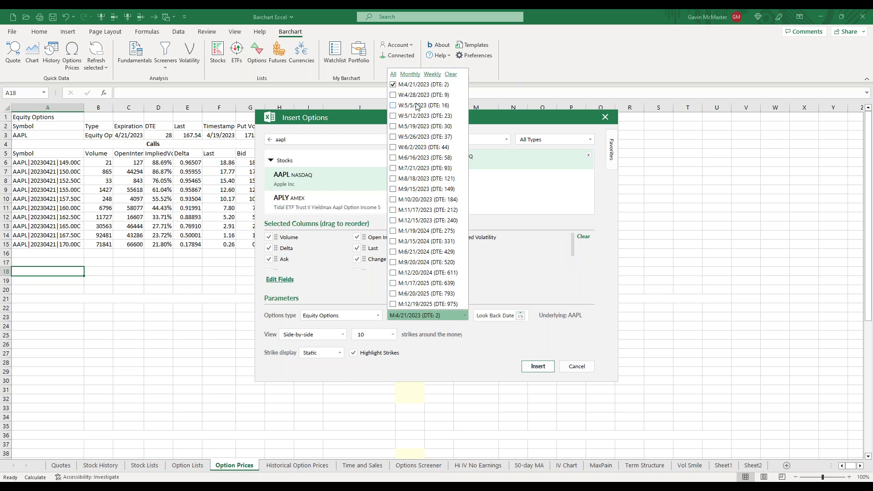
{"action": "left_click", "coordinate": [415, 74]}
{"action": "left_click", "coordinate": [432, 76]}
{"action": "left_click", "coordinate": [432, 75]}
{"action": "left_click", "coordinate": [410, 74]}
{"action": "left_click", "coordinate": [450, 74]}
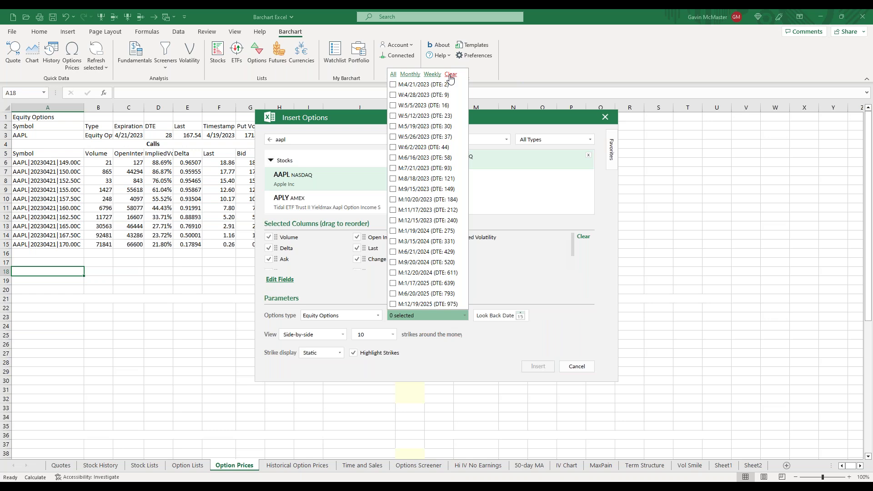
{"action": "left_click", "coordinate": [394, 127]}
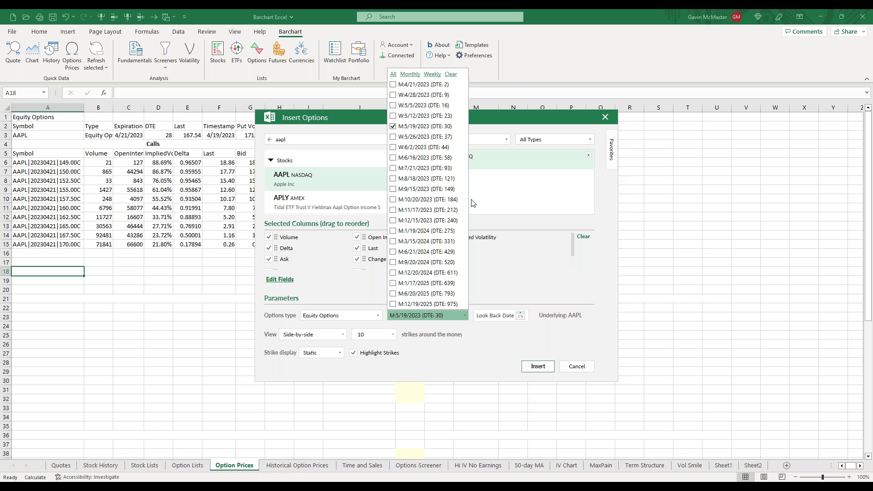
Step: Confirm the expiration choice and set the AAPL options table to 10 strikes around the money
{"action": "left_click", "coordinate": [507, 272]}
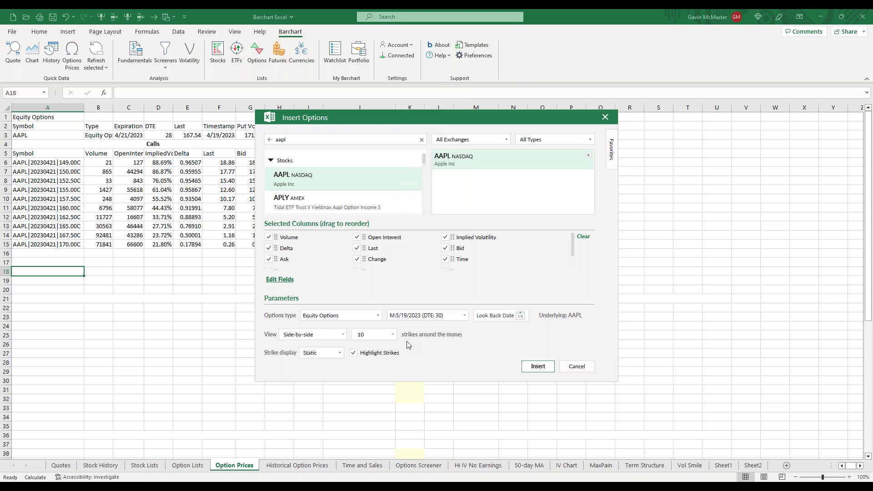
{"action": "left_click", "coordinate": [393, 336]}
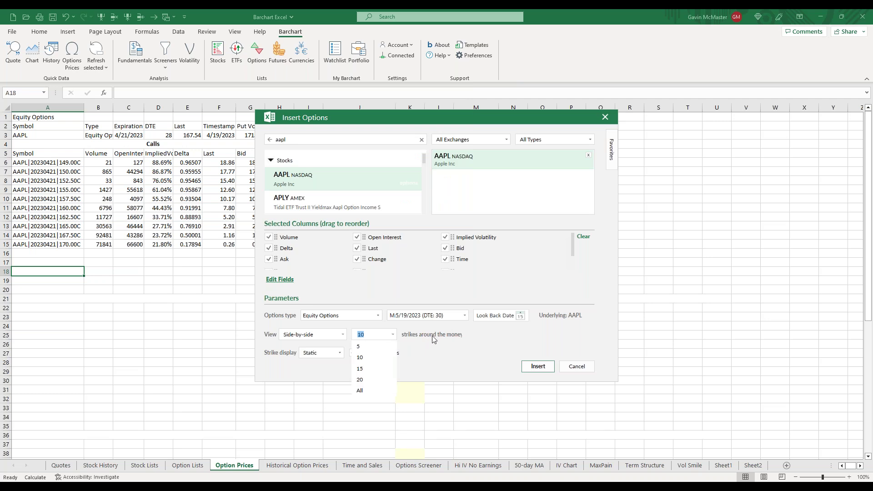
{"action": "left_click", "coordinate": [372, 358]}
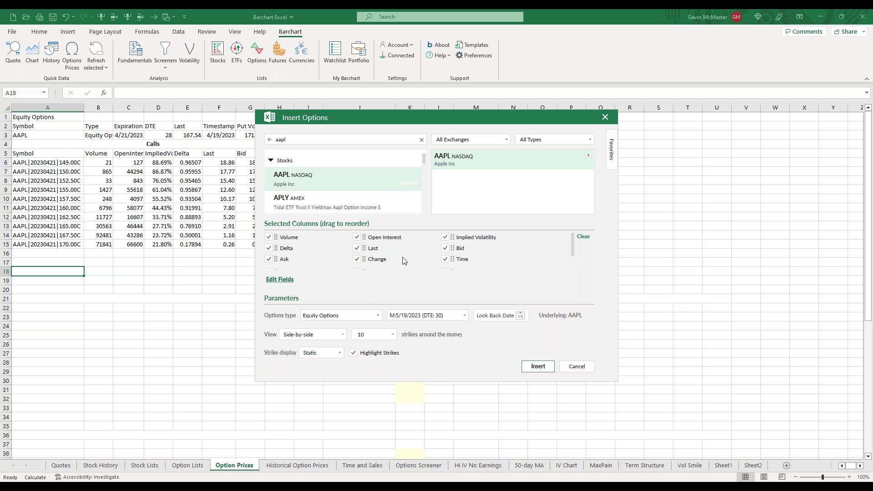
Step: Add the Vega and Theta fields to the selected columns and insert the AAPL options table
{"action": "left_click", "coordinate": [288, 280]}
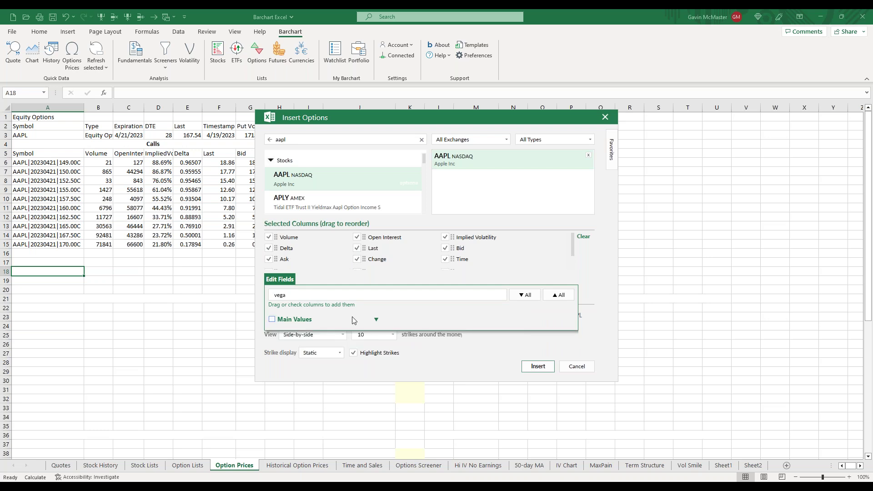
{"action": "left_click", "coordinate": [377, 320]}
{"action": "left_click", "coordinate": [275, 332]}
{"action": "double_click", "coordinate": [293, 296]}
{"action": "type", "text": "the"}
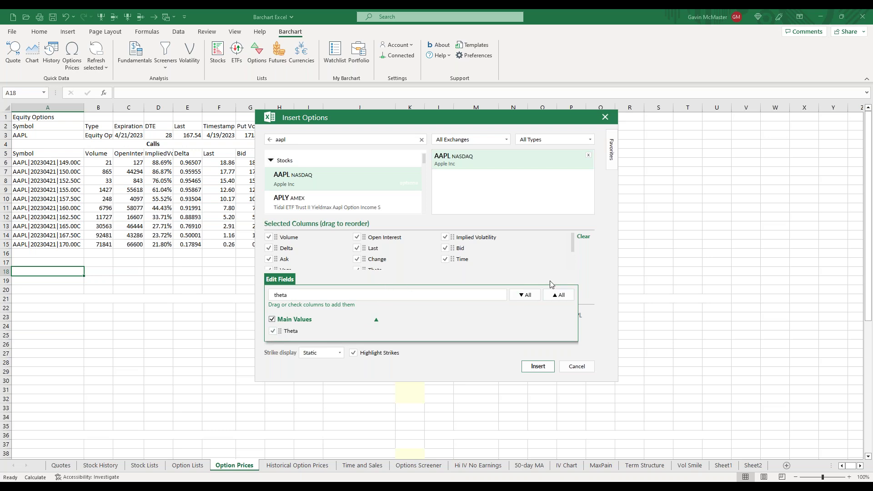
{"action": "left_click", "coordinate": [538, 367]}
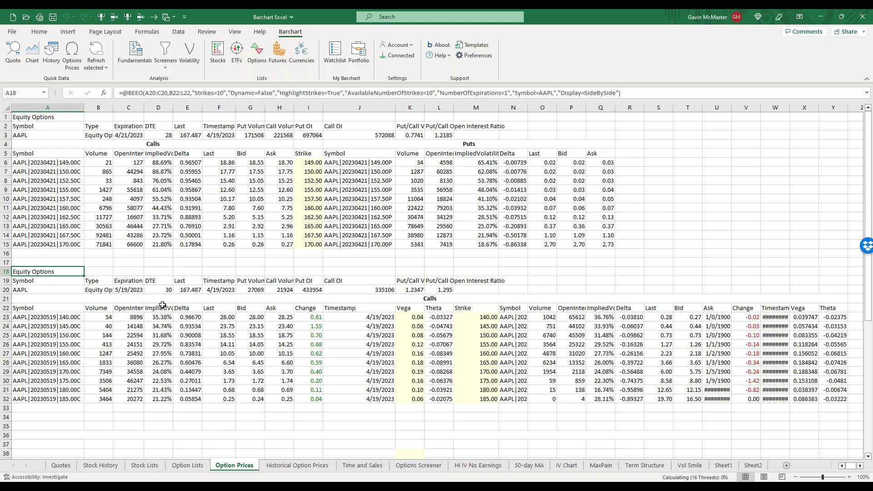
Step: Examine the implied volatility values of the AAPL 5/19/2023 calls in cells D23 to D32
{"action": "left_click_drag", "start_coordinate": [161, 396], "coordinate": [164, 317]}
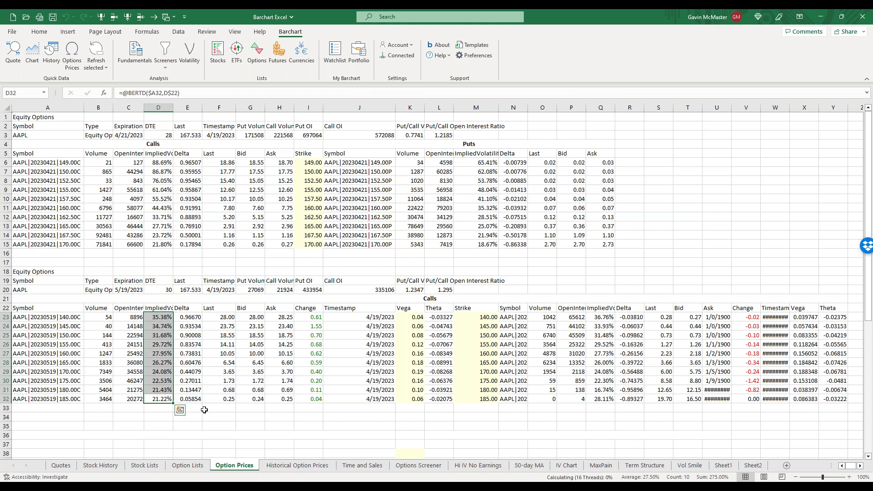
{"action": "left_click", "coordinate": [205, 410]}
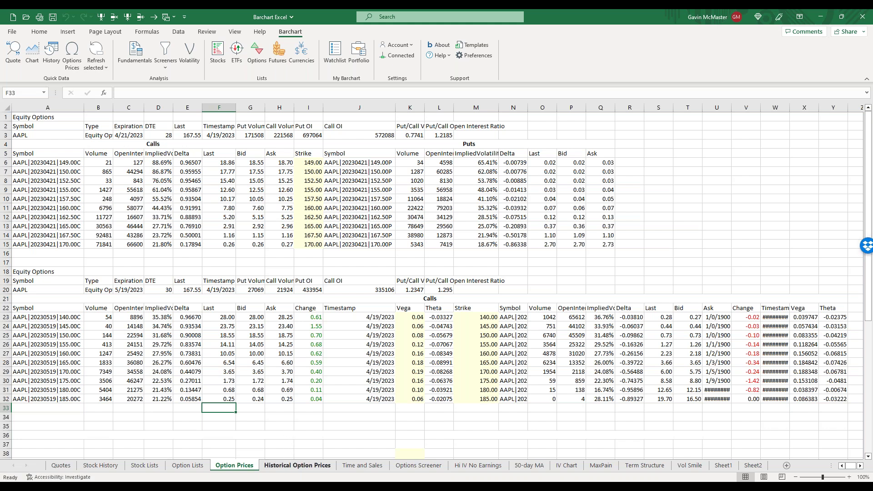
Step: Clear the existing SPY time series from columns A to M of the Historical Option Prices sheet
{"action": "left_click", "coordinate": [298, 465]}
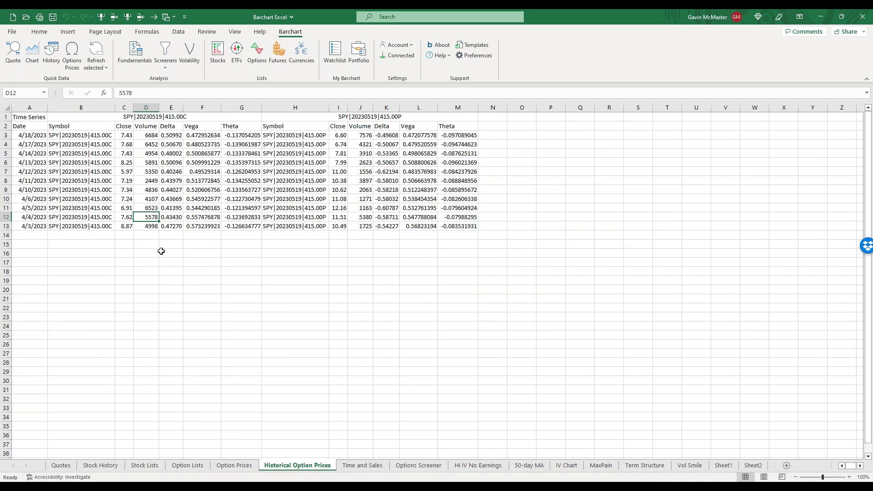
{"action": "left_click", "coordinate": [172, 226]}
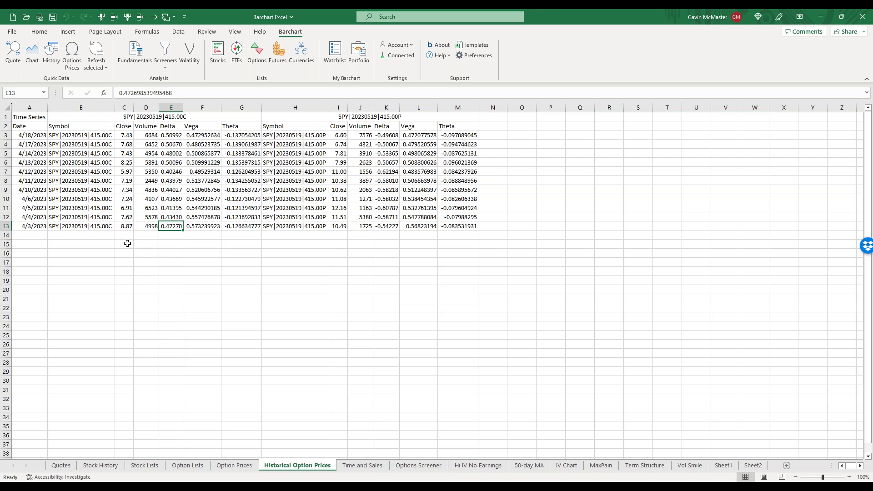
{"action": "left_click_drag", "start_coordinate": [31, 107], "coordinate": [454, 107]}
{"action": "key", "text": "Delete"}
{"action": "left_click", "coordinate": [178, 161]}
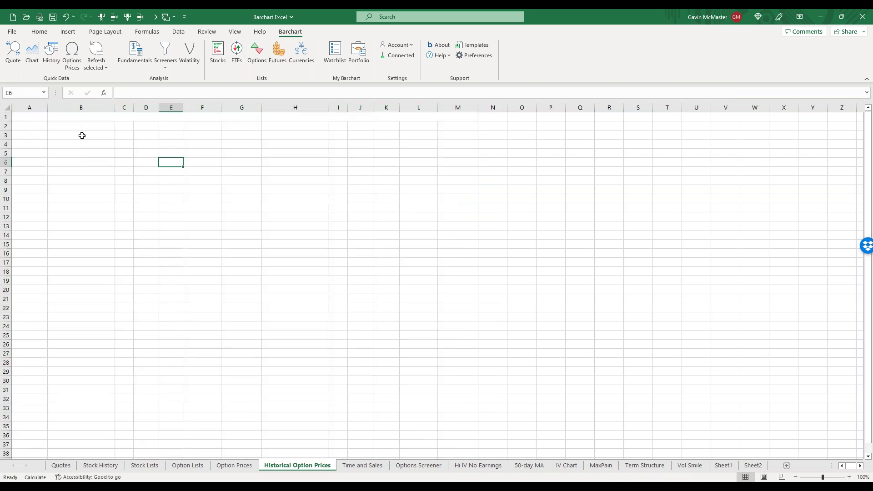
Step: Start inserting a history table at cell A1 and bring up the SPY monthly 5/19/2023 option strikes
{"action": "left_click", "coordinate": [36, 120]}
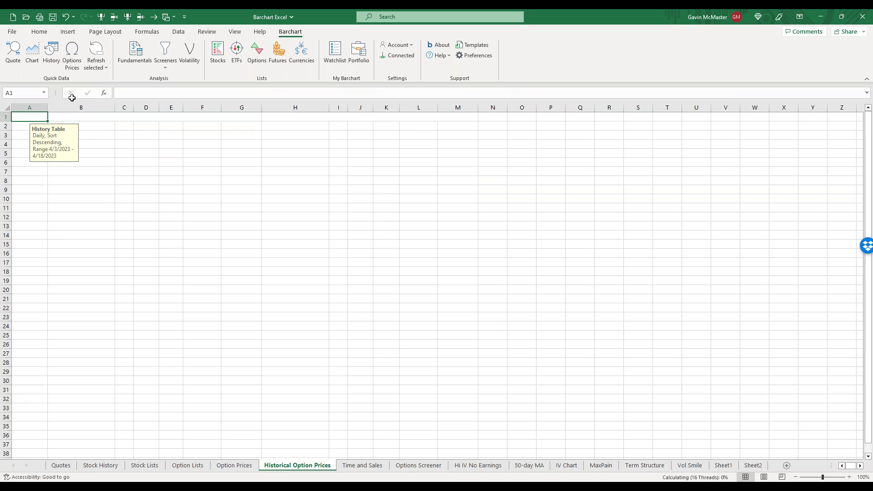
{"action": "left_click", "coordinate": [54, 63]}
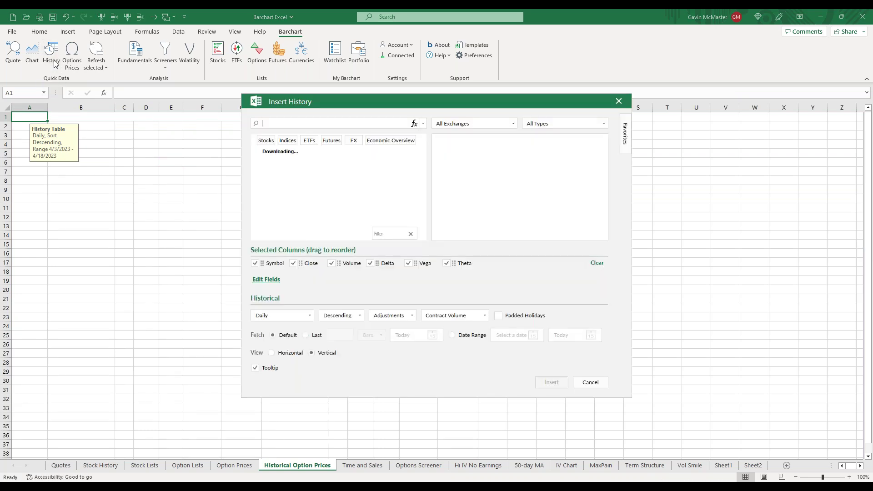
{"action": "left_click", "coordinate": [272, 123]}
{"action": "type", "text": "spy"}
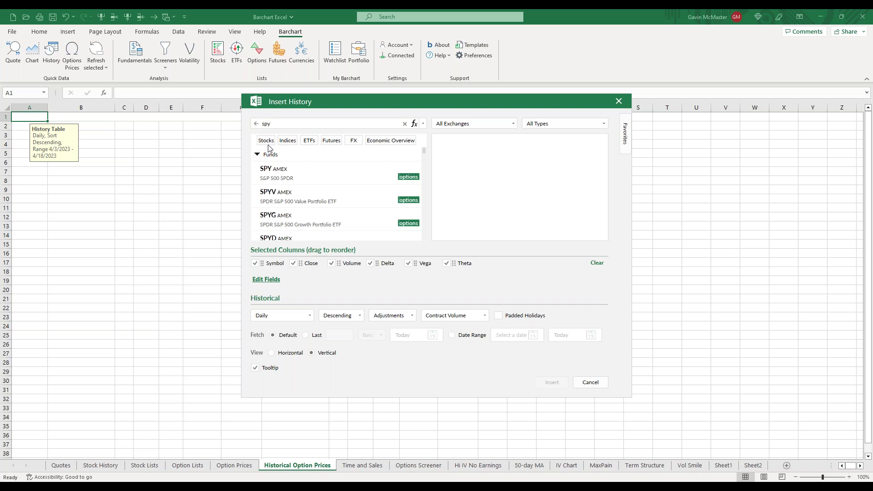
{"action": "left_click", "coordinate": [409, 177]}
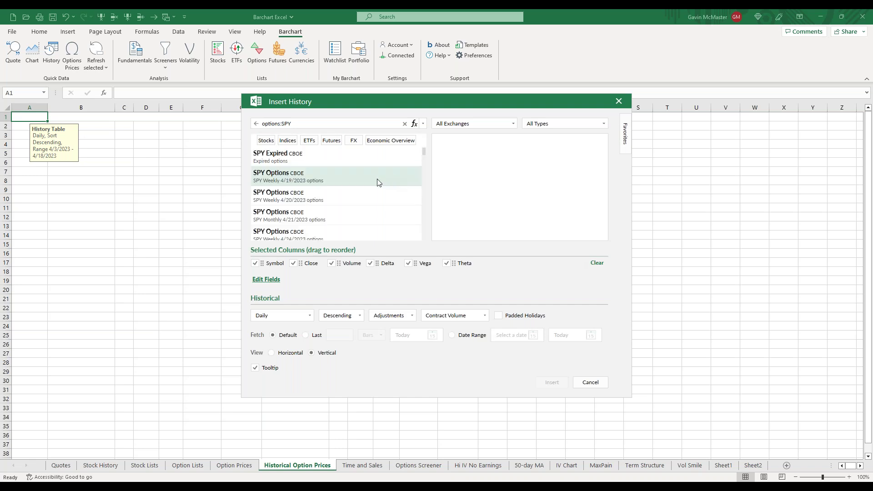
{"action": "scroll", "coordinate": [338, 192], "scroll_direction": "down", "scroll_amount": 3}
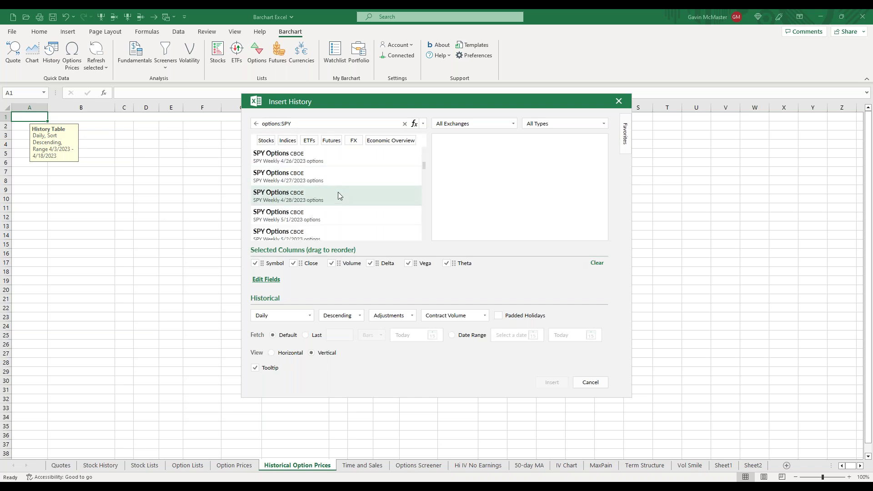
{"action": "scroll", "coordinate": [337, 192], "scroll_direction": "down", "scroll_amount": 3}
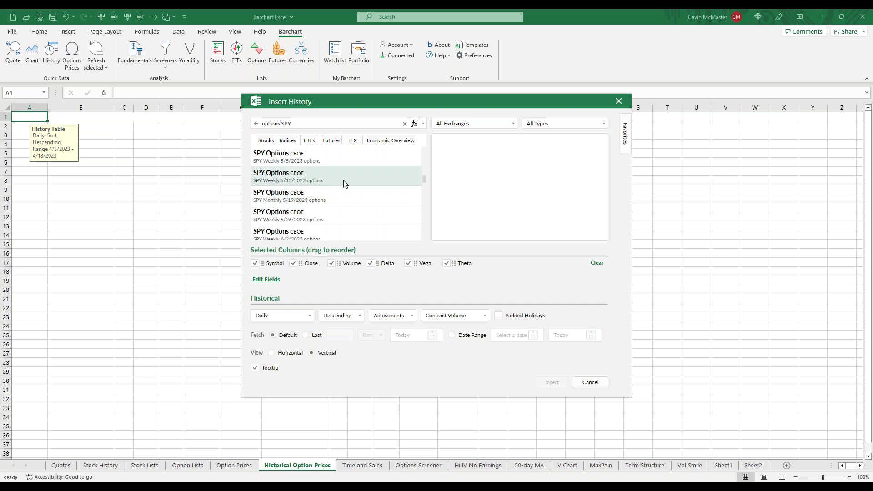
{"action": "scroll", "coordinate": [327, 192], "scroll_direction": "up", "scroll_amount": 1}
{"action": "left_click", "coordinate": [323, 193]}
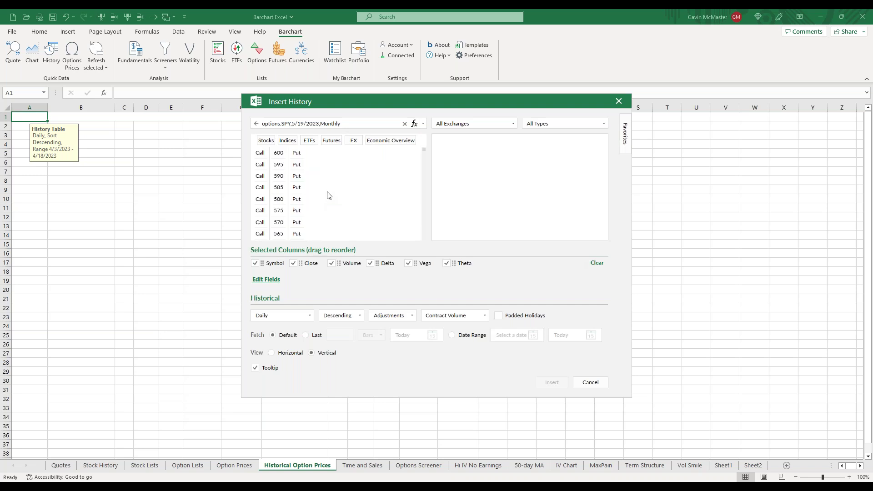
Step: Select both the call and the put at the 420 strike of the SPY 5/19/2023 options
{"action": "scroll", "coordinate": [330, 196], "scroll_direction": "down", "scroll_amount": 15}
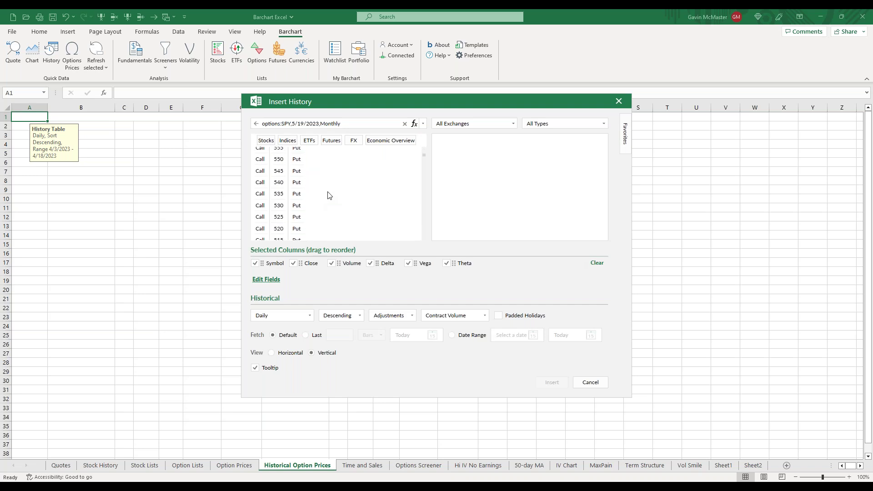
{"action": "scroll", "coordinate": [330, 195], "scroll_direction": "down", "scroll_amount": 3}
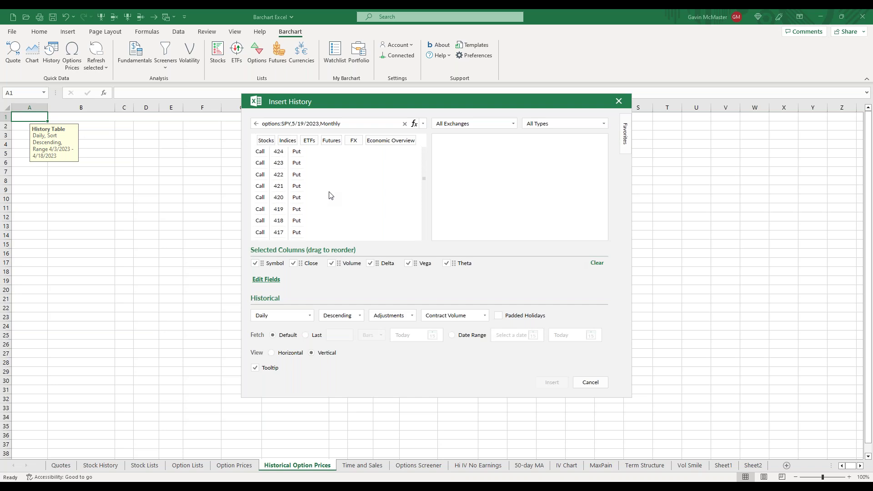
{"action": "left_click", "coordinate": [263, 200]}
{"action": "left_click", "coordinate": [296, 200]}
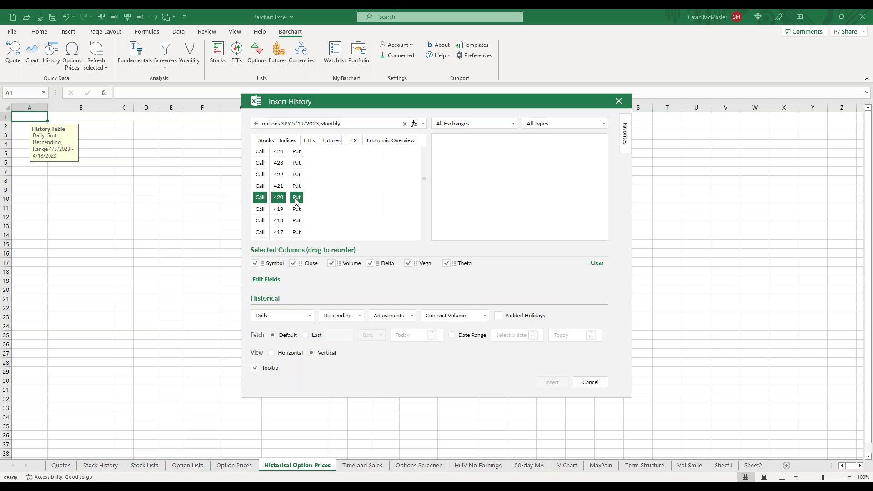
Step: Set the date range to start on 4/3/2023, add the SPY 420 call and put as symbols, and insert the history table
{"action": "left_click", "coordinate": [452, 336]}
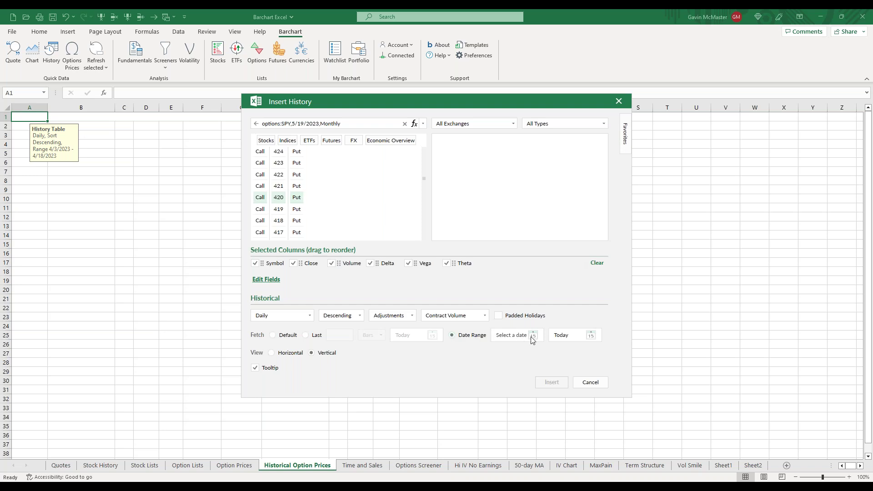
{"action": "left_click", "coordinate": [534, 336]}
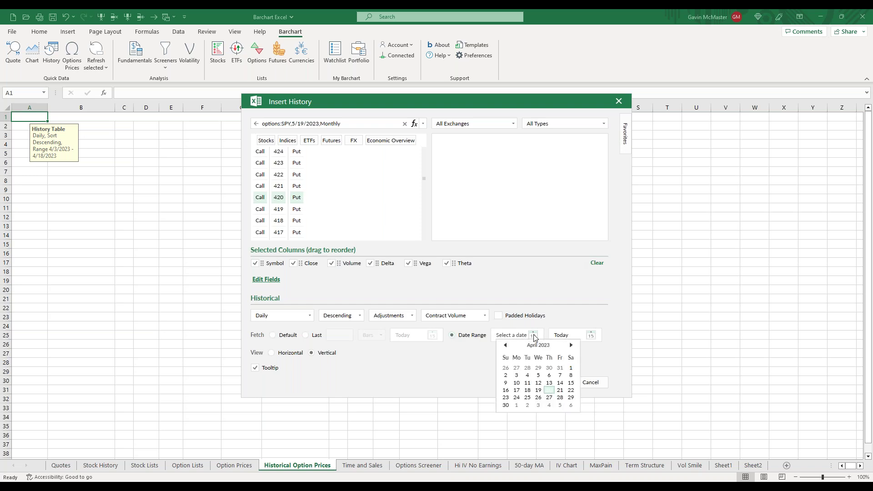
{"action": "left_click", "coordinate": [517, 376]}
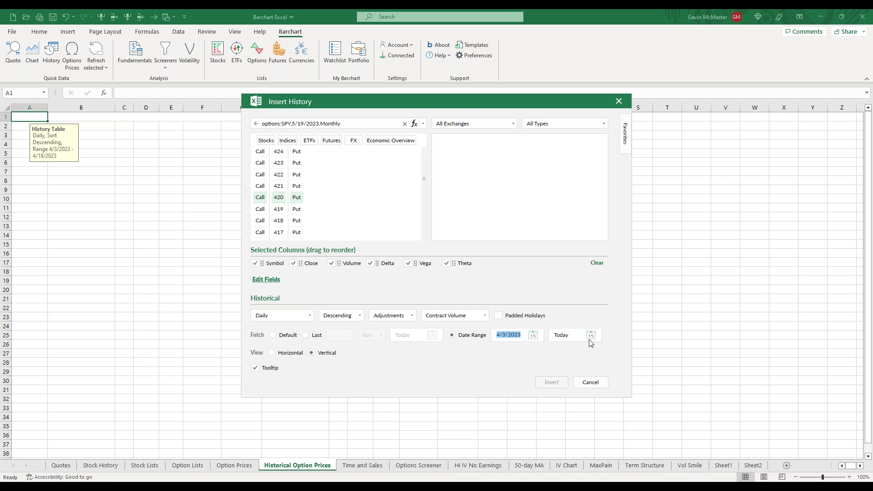
{"action": "left_click_drag", "start_coordinate": [297, 198], "coordinate": [476, 202]}
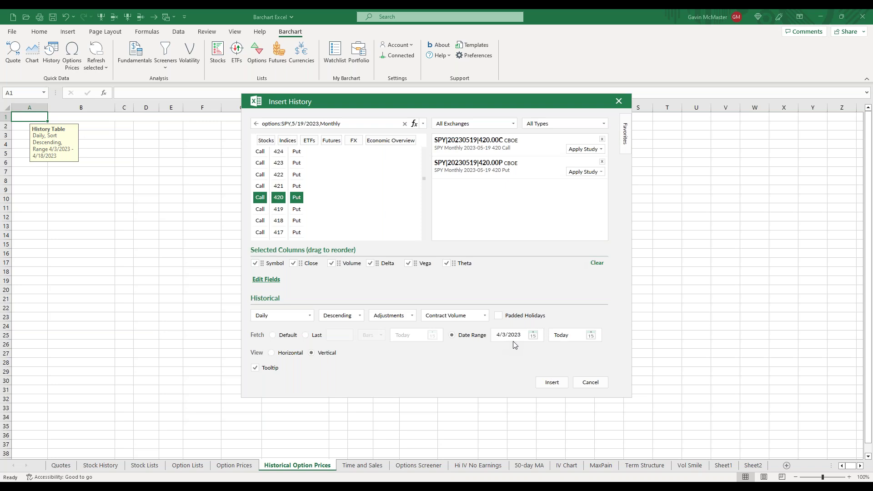
{"action": "left_click", "coordinate": [548, 383]}
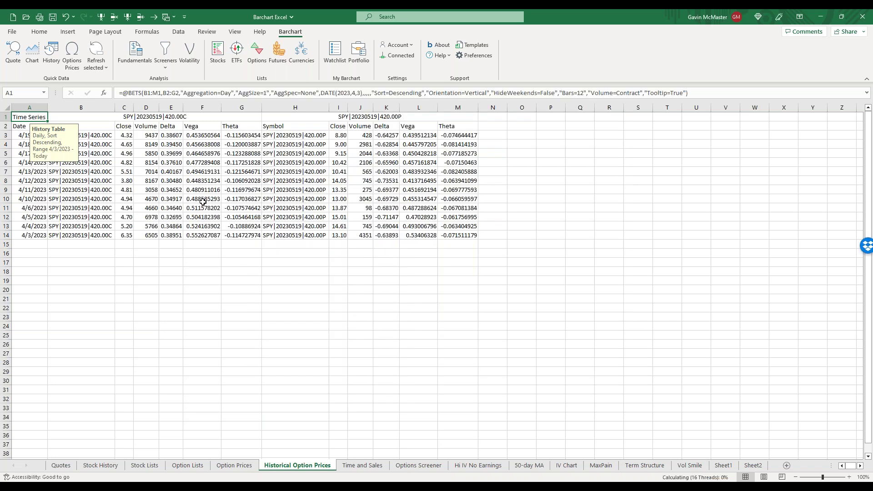
Step: Review the inserted SPY option history and the call and put symbol headers in row 1
{"action": "left_click", "coordinate": [148, 268]}
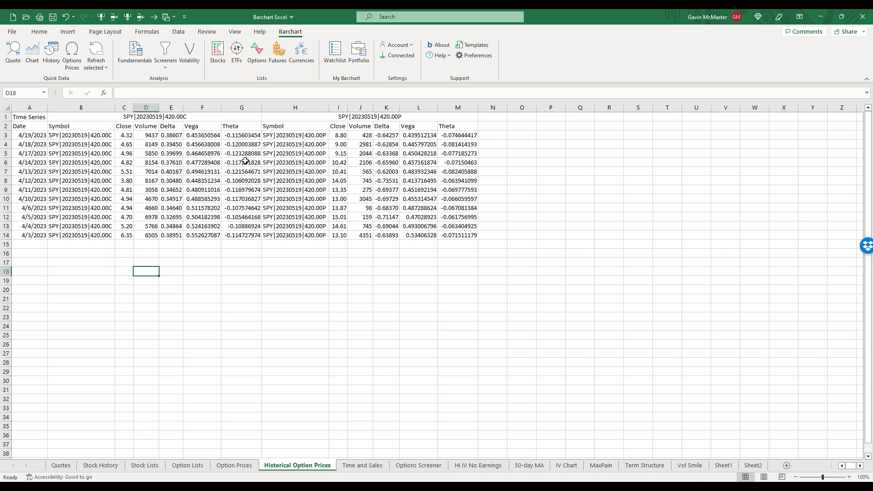
{"action": "left_click", "coordinate": [199, 119]}
{"action": "left_click", "coordinate": [323, 120]}
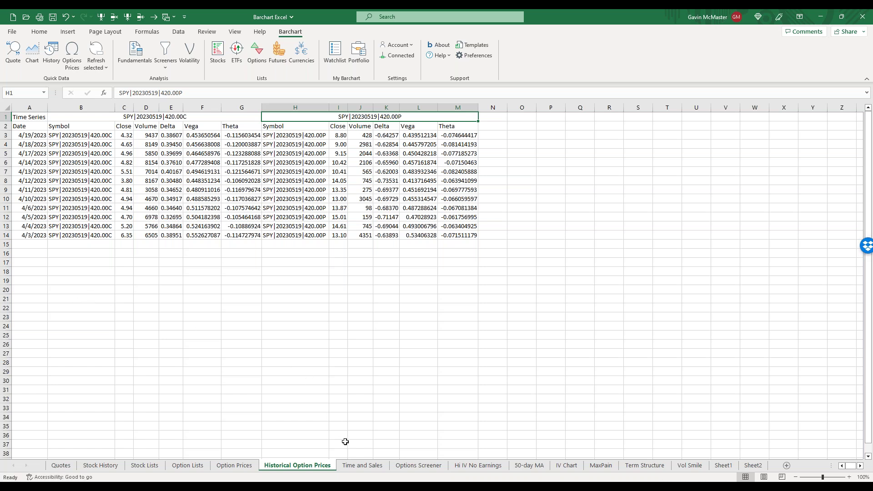
Step: Clear the existing SPY time series from columns A to H of the Time and Sales sheet
{"action": "left_click", "coordinate": [362, 466]}
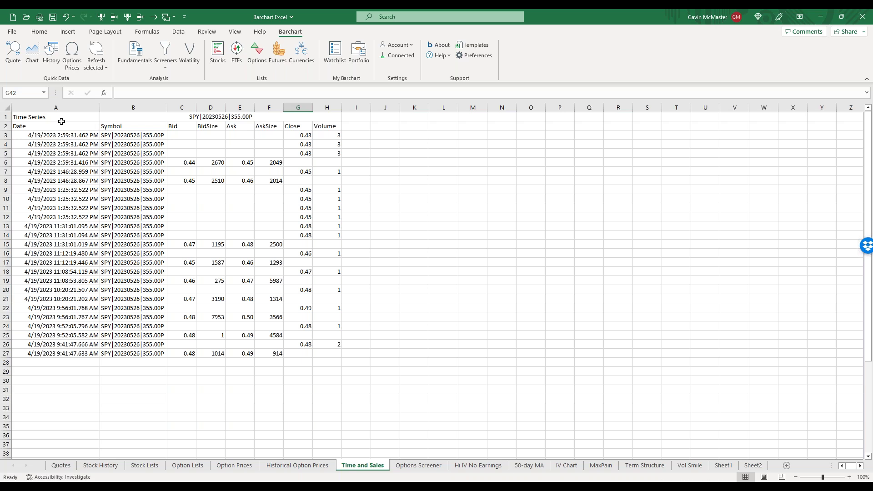
{"action": "left_click_drag", "start_coordinate": [60, 108], "coordinate": [340, 108]}
{"action": "key", "text": "Delete"}
Step: Start a history table at cell A1 of Time and Sales with SPY (S&P 500 SPDR) and Top of Book (BBO) data
{"action": "left_click", "coordinate": [34, 118]}
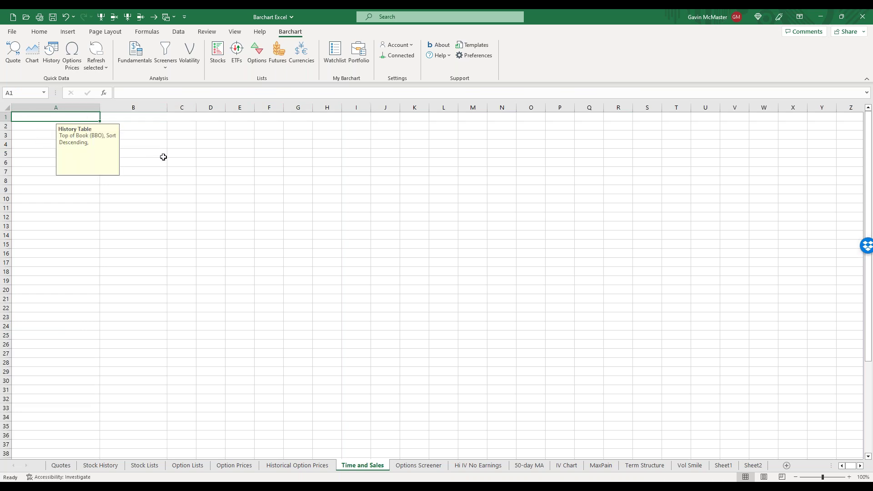
{"action": "left_click", "coordinate": [57, 63]}
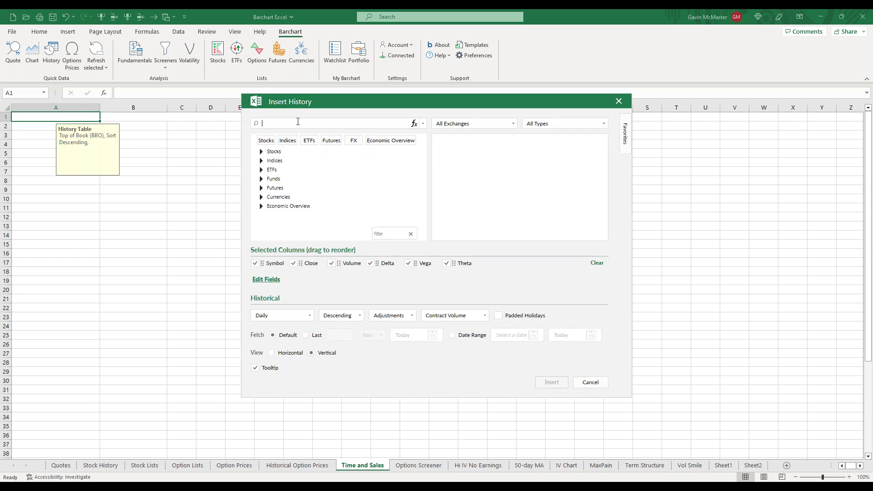
{"action": "type", "text": "spy"}
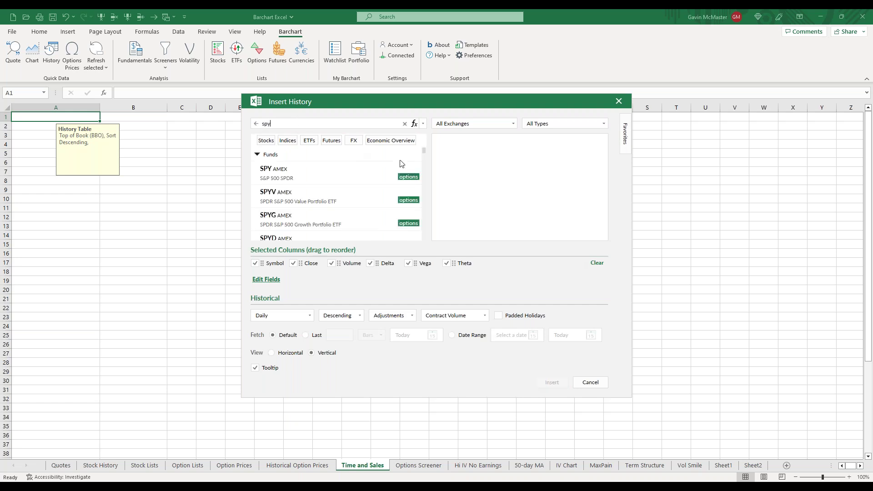
{"action": "left_click", "coordinate": [364, 166]}
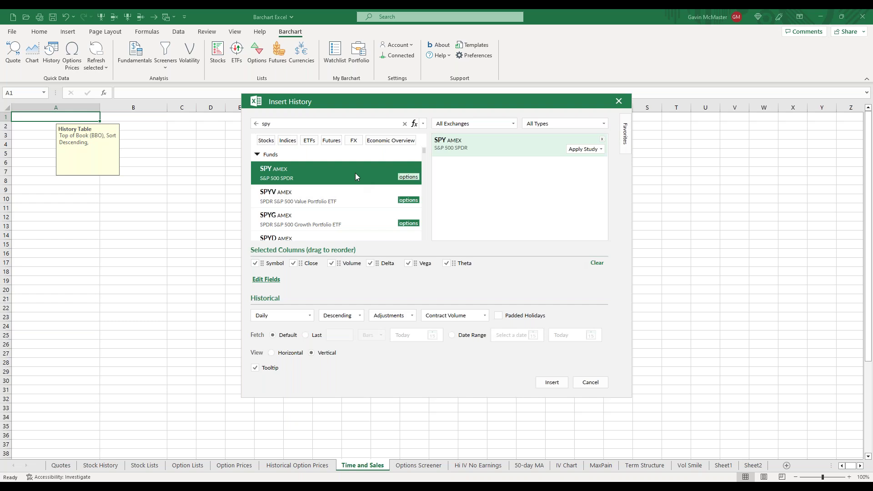
{"action": "left_click", "coordinate": [308, 318]}
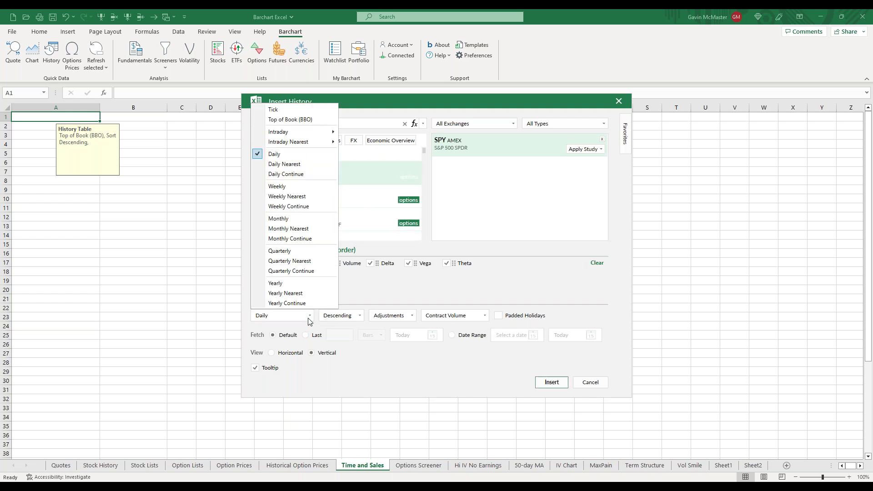
{"action": "left_click", "coordinate": [313, 120]}
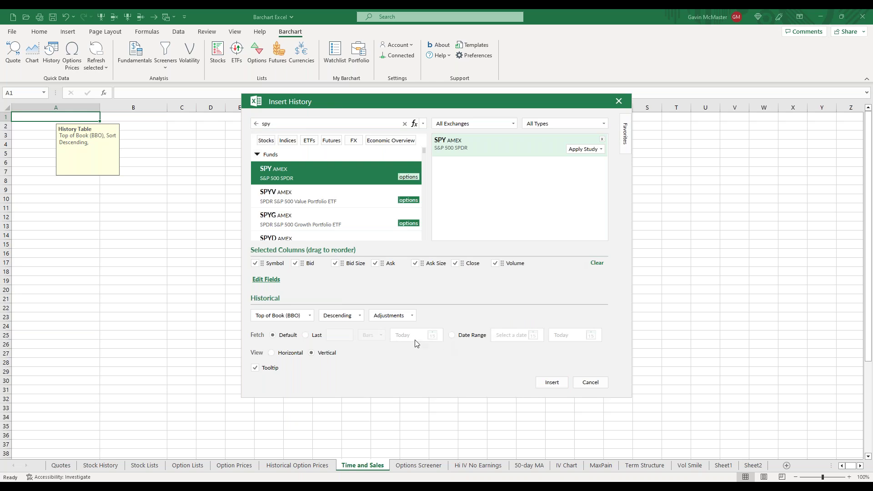
Step: Set the SPY history's date range to start on 4/19/2023 and end today, and insert the table
{"action": "left_click", "coordinate": [452, 335]}
{"action": "left_click", "coordinate": [533, 336]}
{"action": "left_click", "coordinate": [539, 390]}
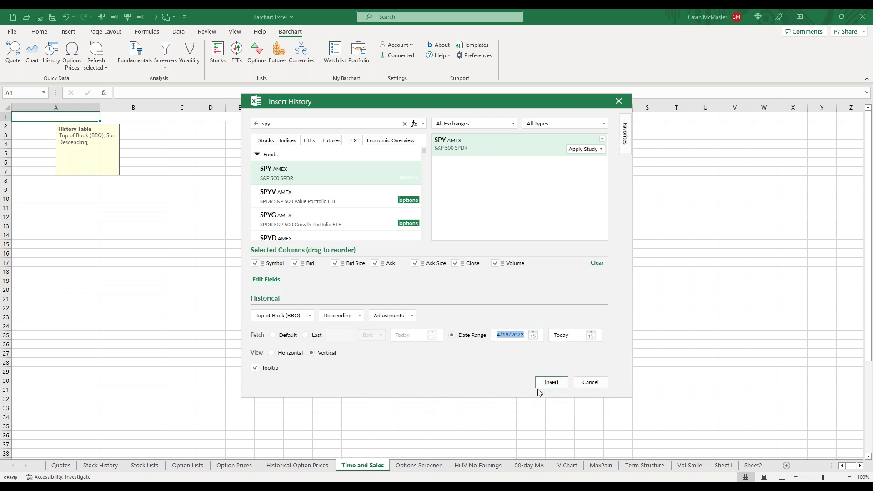
{"action": "left_click", "coordinate": [552, 382]}
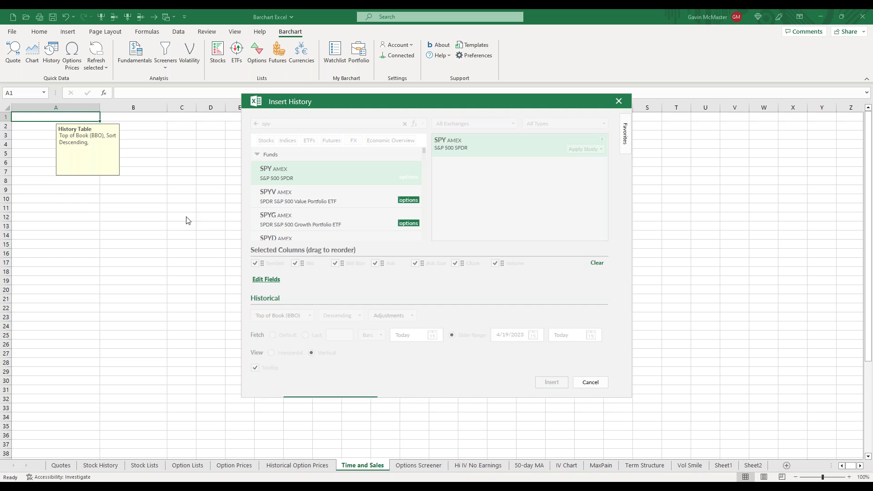
{"action": "left_click", "coordinate": [586, 384]}
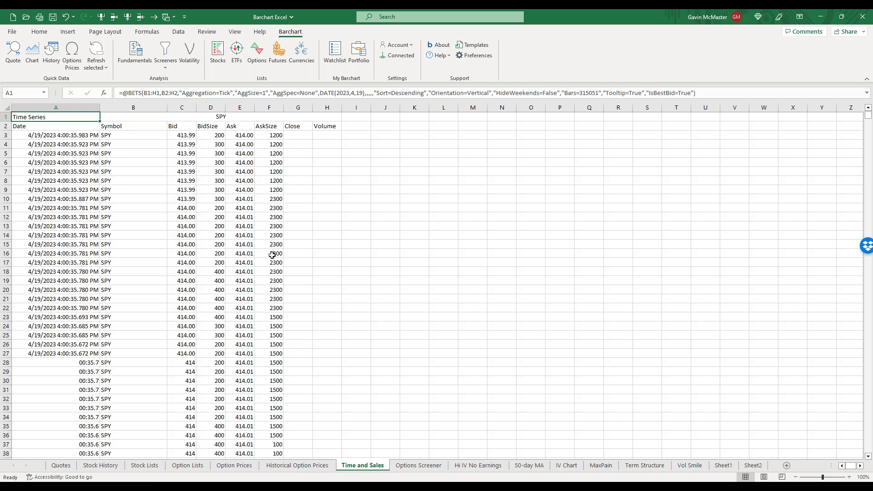
Step: Delete columns A to Q of the Options Screener sheet and select cell A1
{"action": "left_click", "coordinate": [418, 466]}
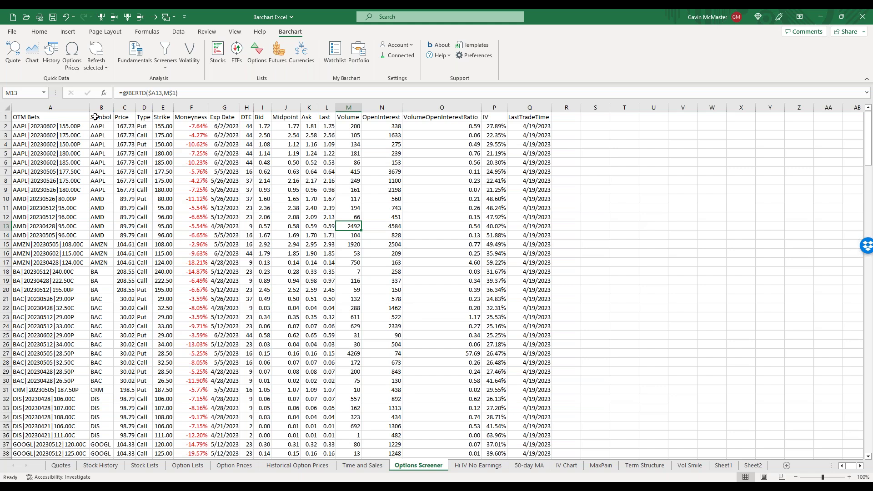
{"action": "left_click", "coordinate": [61, 108]}
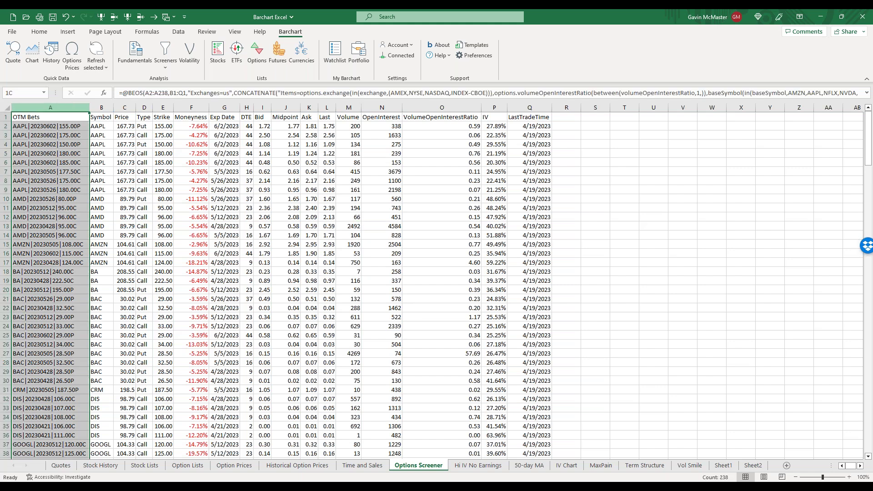
{"action": "left_click_drag", "start_coordinate": [61, 107], "coordinate": [530, 107]}
{"action": "right_click", "coordinate": [530, 111]}
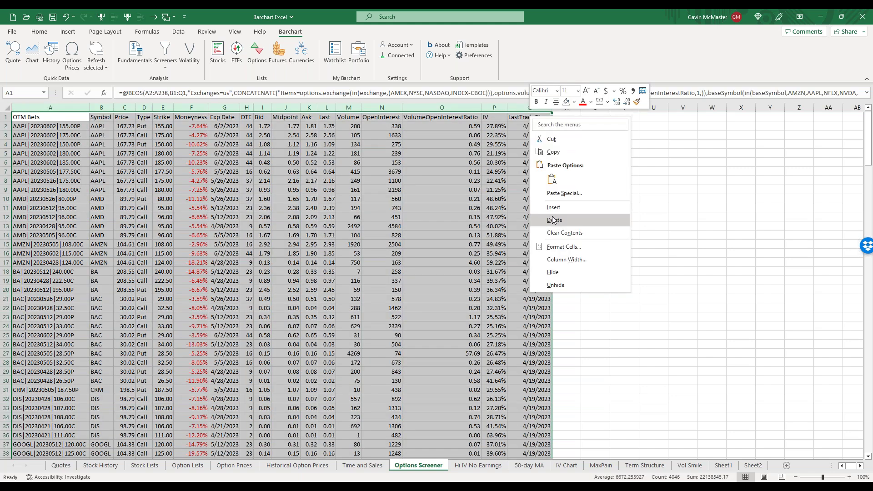
{"action": "left_click", "coordinate": [554, 221]}
{"action": "left_click", "coordinate": [33, 119]}
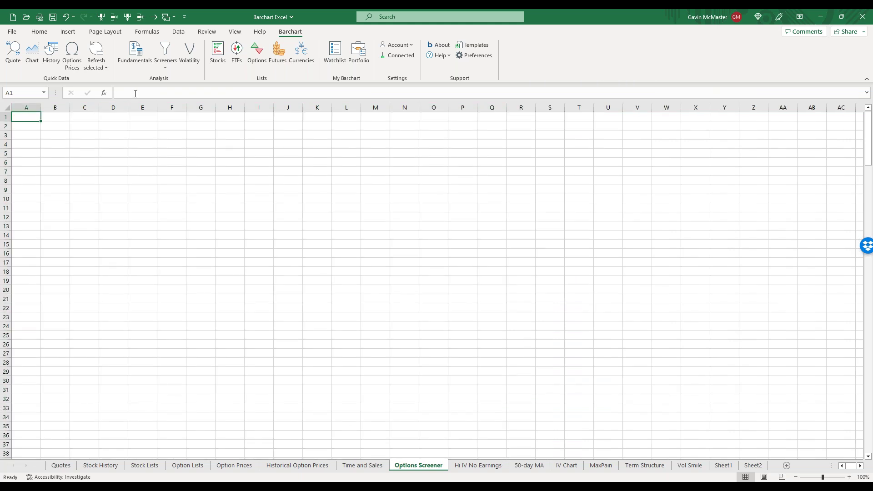
Step: Start an options screener at cell A1 and load the saved screener OTM Bets
{"action": "left_click", "coordinate": [165, 68]}
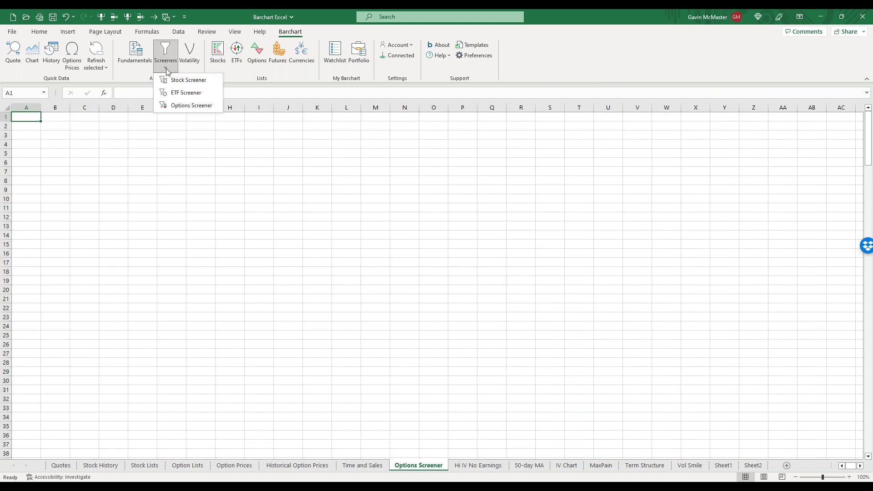
{"action": "left_click", "coordinate": [191, 105]}
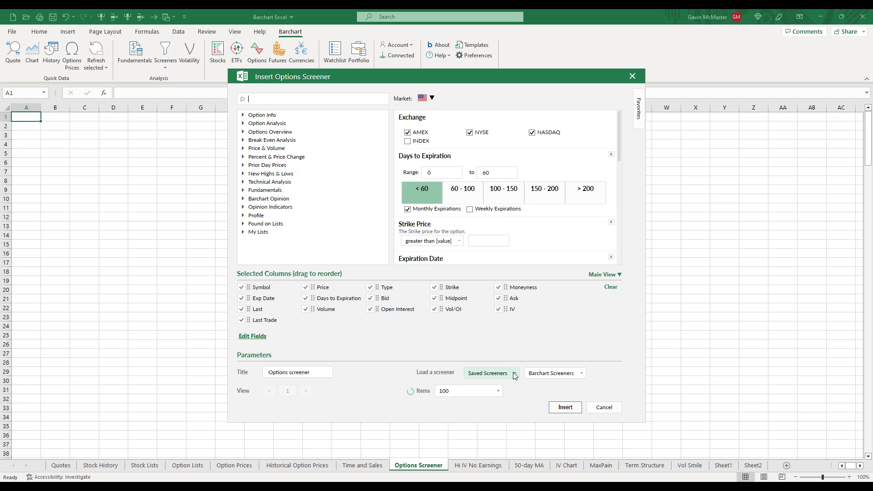
{"action": "left_click", "coordinate": [516, 374]}
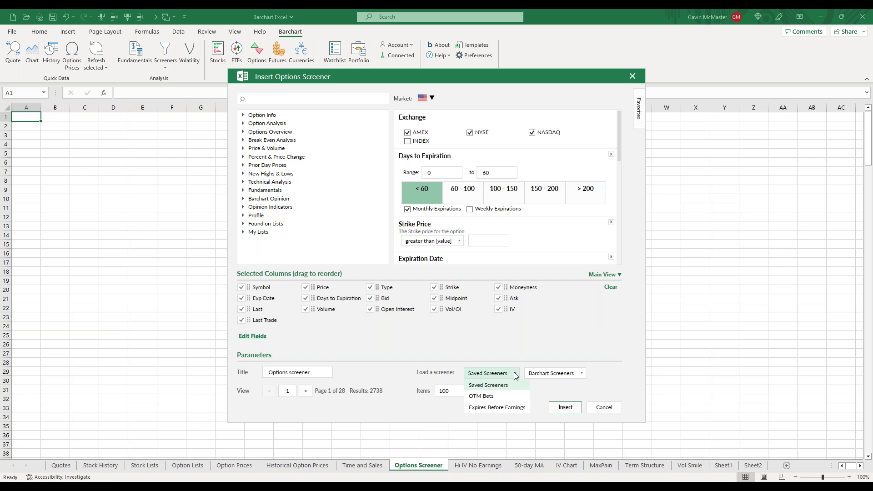
{"action": "left_click", "coordinate": [487, 397]}
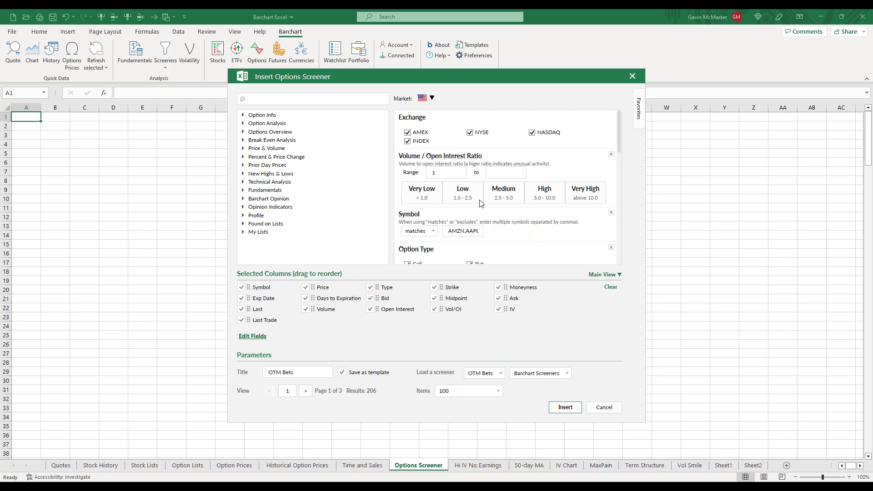
Step: Examine the OTM Bets filters, including volume/open interest ratio, the full symbol list, option type, option volume and open interest
{"action": "scroll", "coordinate": [519, 174], "scroll_direction": "down", "scroll_amount": 1}
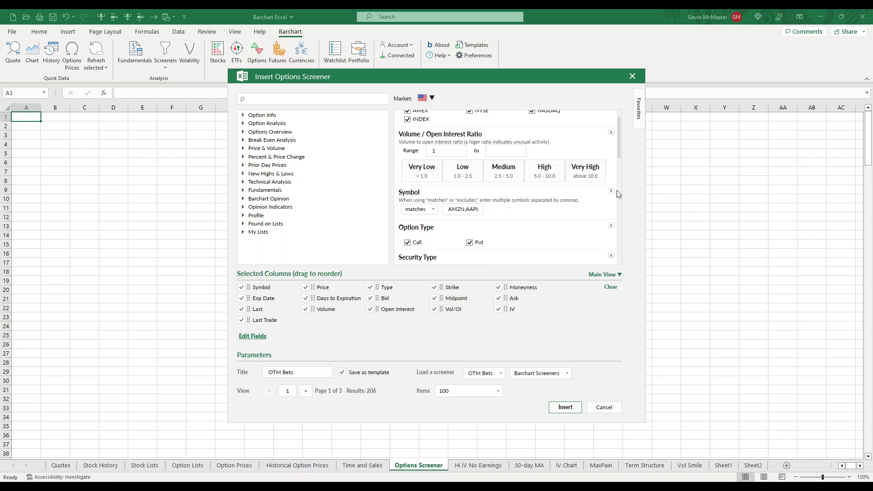
{"action": "scroll", "coordinate": [503, 208], "scroll_direction": "up", "scroll_amount": 1}
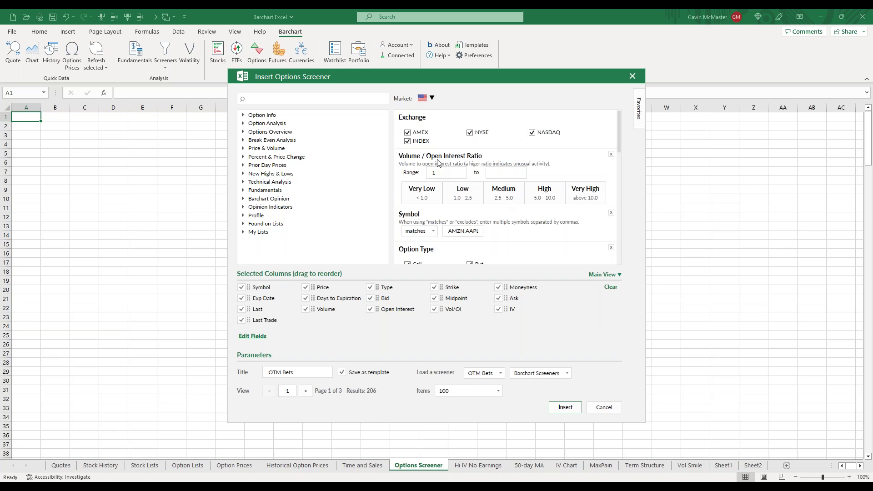
{"action": "scroll", "coordinate": [476, 170], "scroll_direction": "down", "scroll_amount": 1}
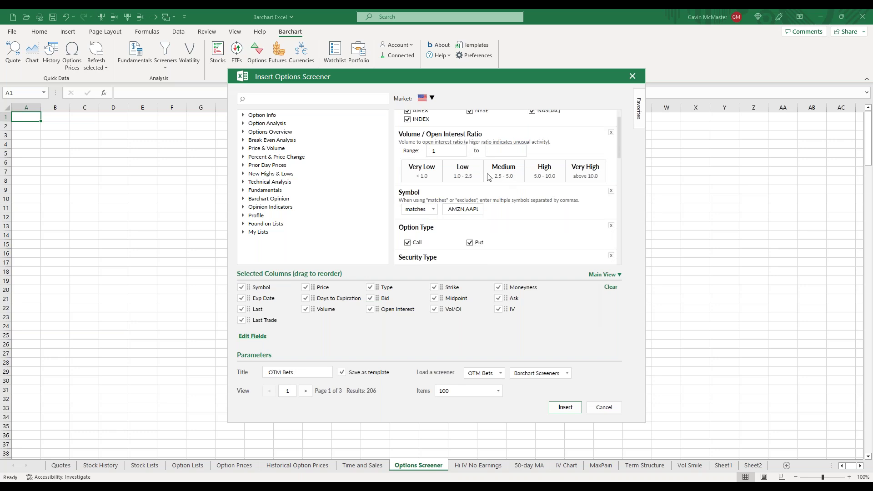
{"action": "scroll", "coordinate": [517, 219], "scroll_direction": "down", "scroll_amount": 2}
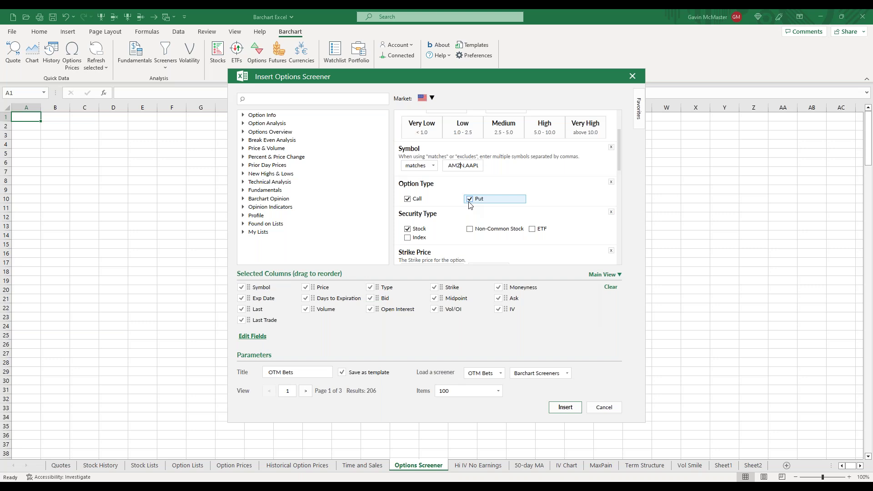
{"action": "key", "text": "Right"}
{"action": "key", "text": "Right"}
{"action": "key", "text": "Right"}
{"action": "key", "text": "Right"}
{"action": "key", "text": "Right"}
{"action": "key", "text": "Right"}
{"action": "key", "text": "Right"}
{"action": "key", "text": "Right"}
{"action": "key", "text": "Right"}
{"action": "key", "text": "Right"}
{"action": "key", "text": "Right"}
{"action": "key", "text": "Right"}
{"action": "key", "text": "Right"}
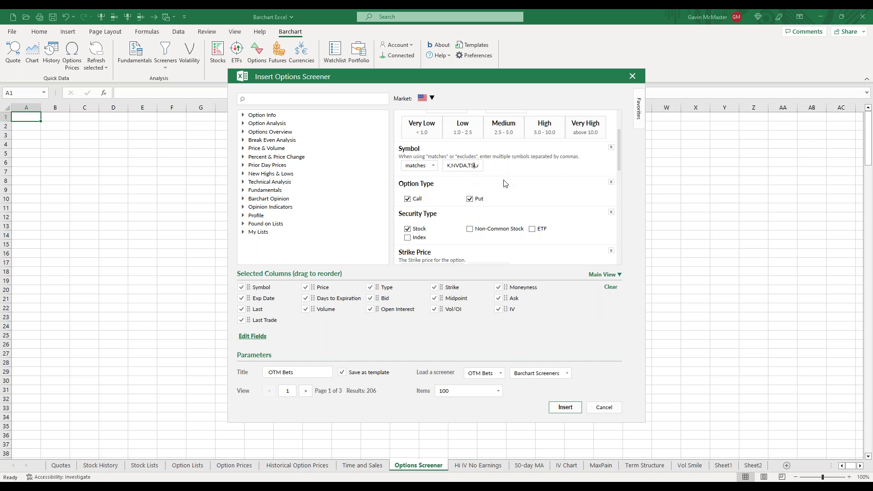
{"action": "scroll", "coordinate": [503, 182], "scroll_direction": "down", "scroll_amount": 1}
{"action": "left_click_drag", "start_coordinate": [620, 167], "coordinate": [615, 215]}
{"action": "scroll", "coordinate": [614, 214], "scroll_direction": "down", "scroll_amount": 4}
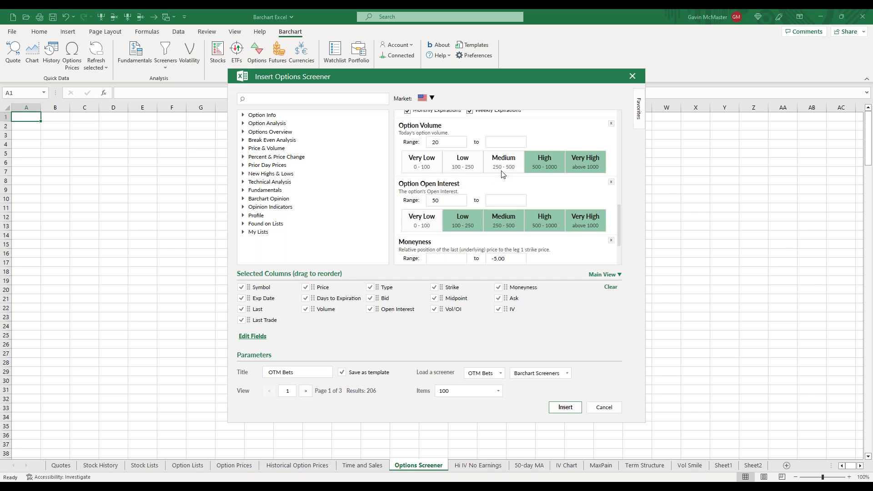
{"action": "scroll", "coordinate": [513, 178], "scroll_direction": "up", "scroll_amount": 1}
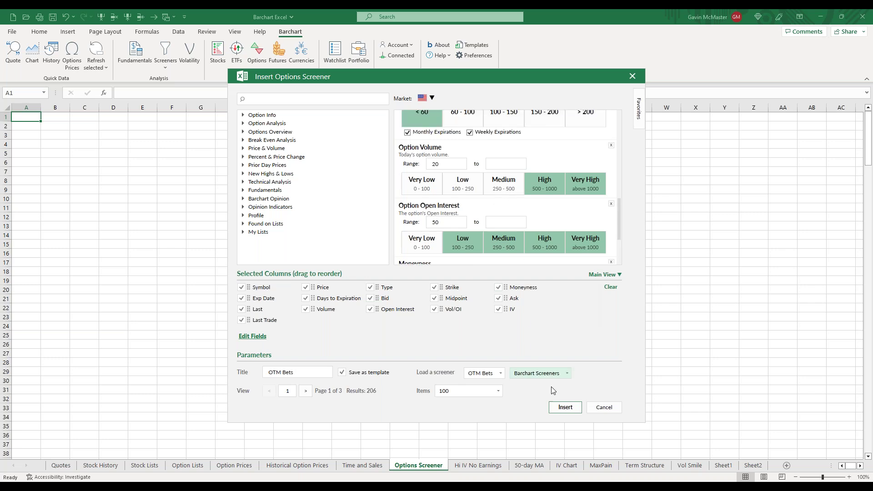
Step: Insert the OTM Bets screener results and auto-fit the width of all columns
{"action": "left_click", "coordinate": [565, 406]}
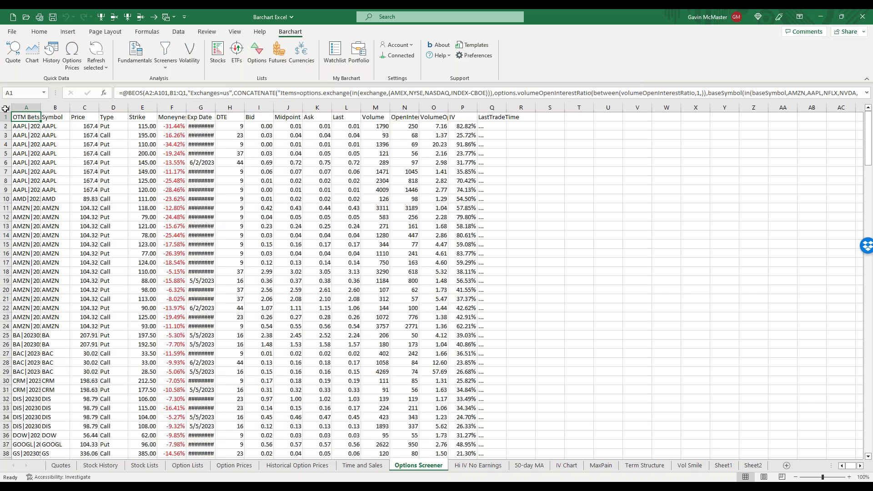
{"action": "left_click", "coordinate": [7, 108]}
{"action": "double_click", "coordinate": [36, 107]}
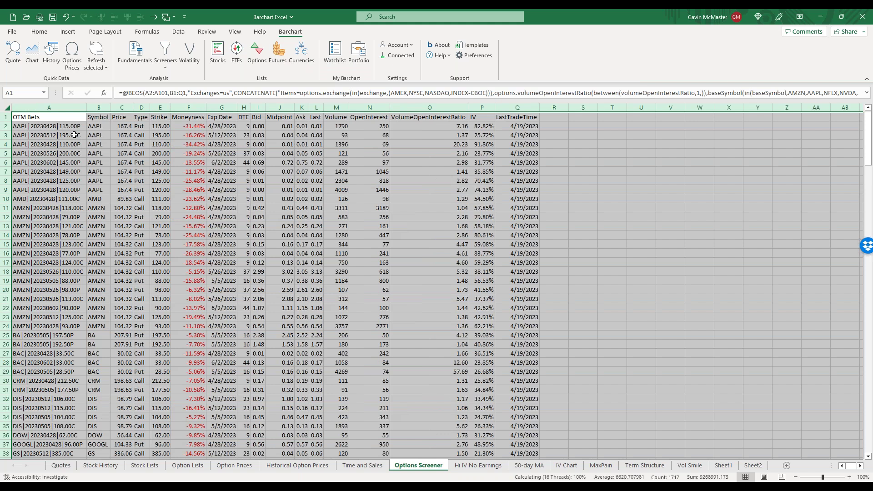
{"action": "left_click", "coordinate": [319, 156]}
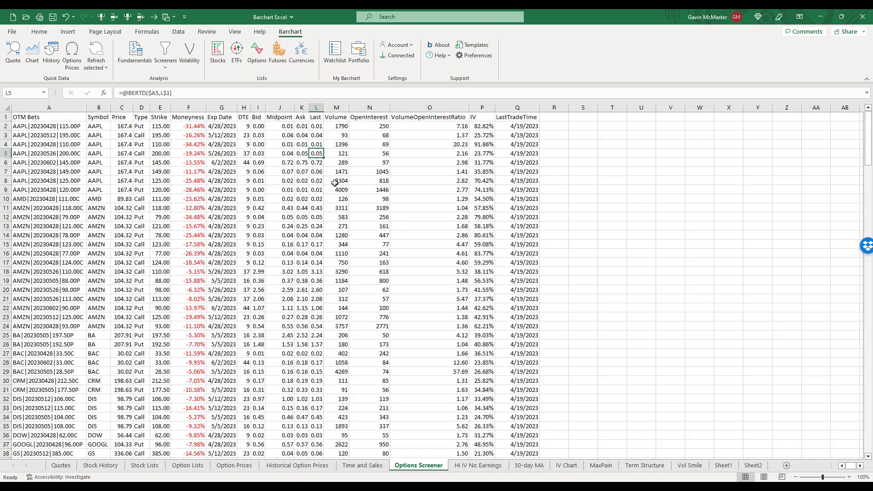
Step: Review the OTM Bets results, looking for options with high volume relative to open interest
{"action": "left_click", "coordinate": [337, 189]}
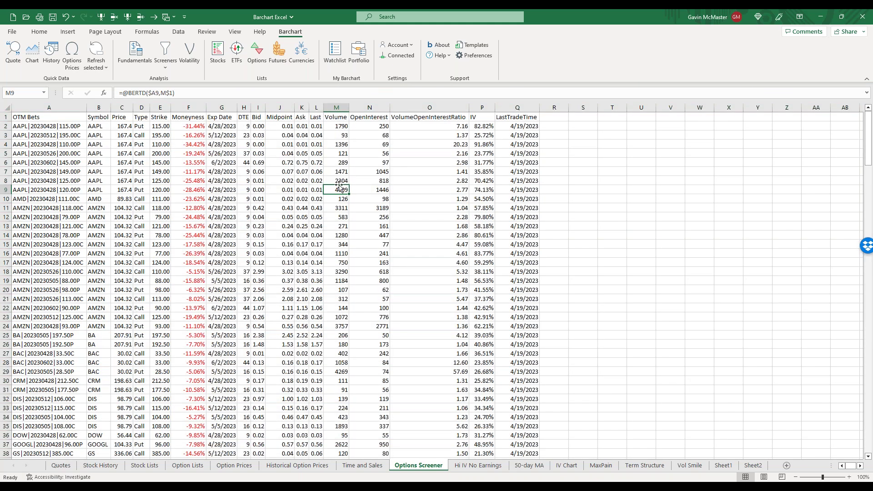
{"action": "left_click", "coordinate": [62, 188]}
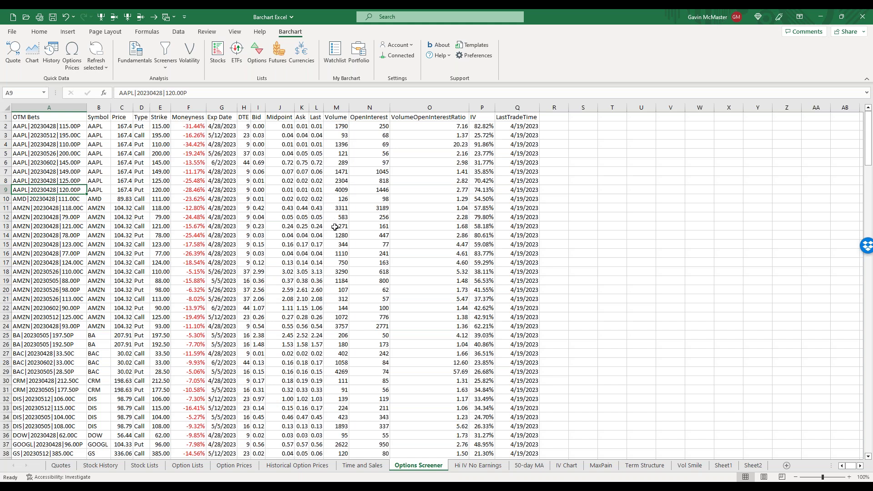
{"action": "scroll", "coordinate": [335, 227], "scroll_direction": "down", "scroll_amount": 1}
{"action": "scroll", "coordinate": [336, 228], "scroll_direction": "down", "scroll_amount": 7}
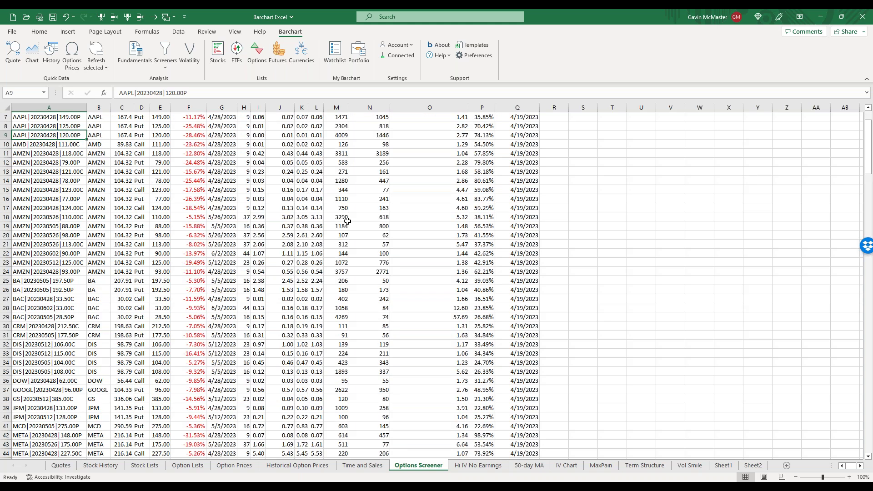
{"action": "left_click", "coordinate": [341, 336]}
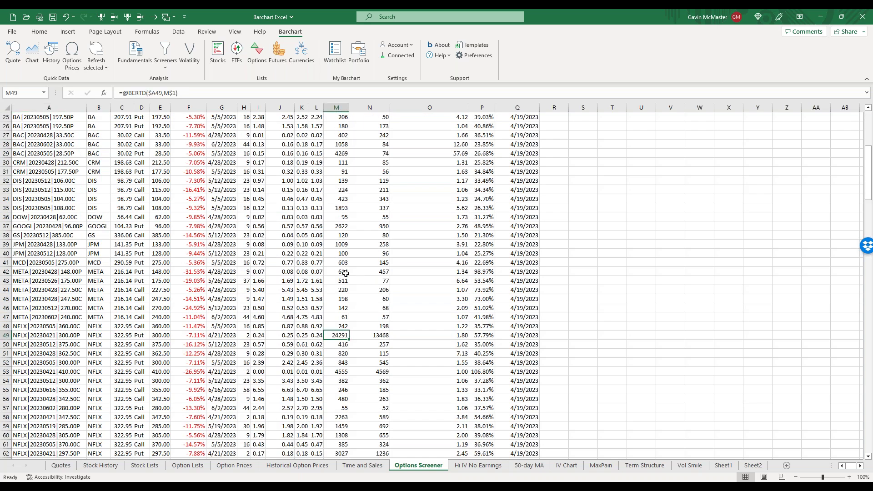
{"action": "scroll", "coordinate": [346, 273], "scroll_direction": "down", "scroll_amount": 1}
{"action": "scroll", "coordinate": [346, 273], "scroll_direction": "down", "scroll_amount": 2}
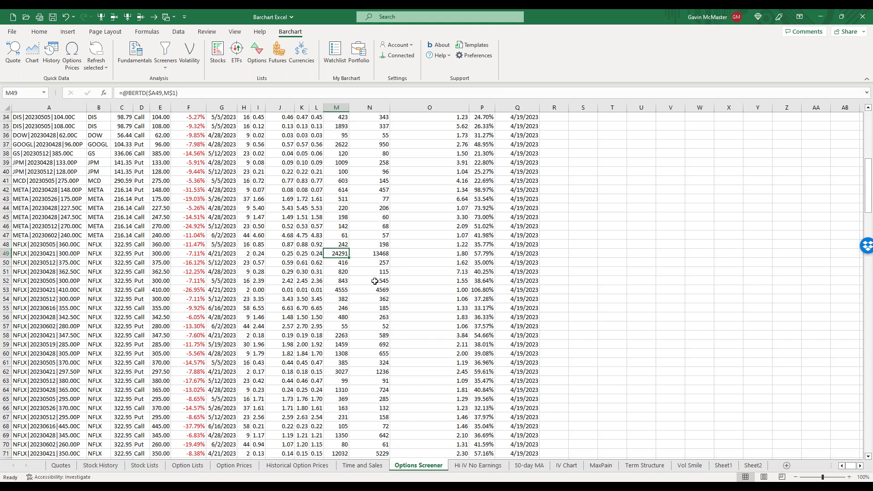
{"action": "scroll", "coordinate": [375, 281], "scroll_direction": "down", "scroll_amount": 1}
{"action": "scroll", "coordinate": [375, 281], "scroll_direction": "down", "scroll_amount": 6}
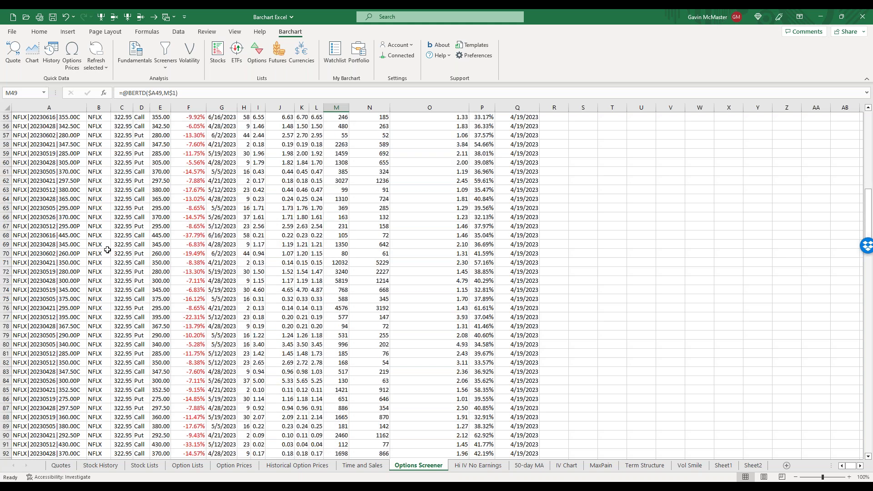
{"action": "scroll", "coordinate": [107, 250], "scroll_direction": "down", "scroll_amount": 1}
{"action": "scroll", "coordinate": [107, 250], "scroll_direction": "up", "scroll_amount": 1}
{"action": "scroll", "coordinate": [110, 257], "scroll_direction": "up", "scroll_amount": 12}
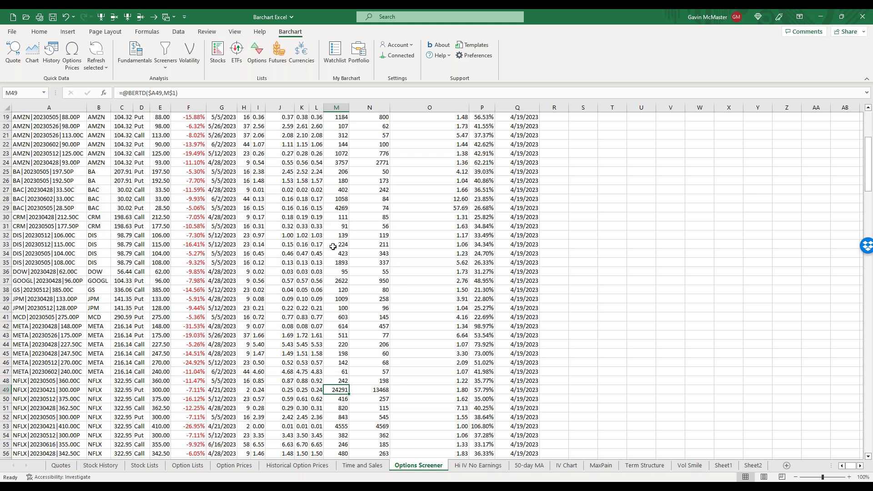
{"action": "scroll", "coordinate": [383, 254], "scroll_direction": "up", "scroll_amount": 1}
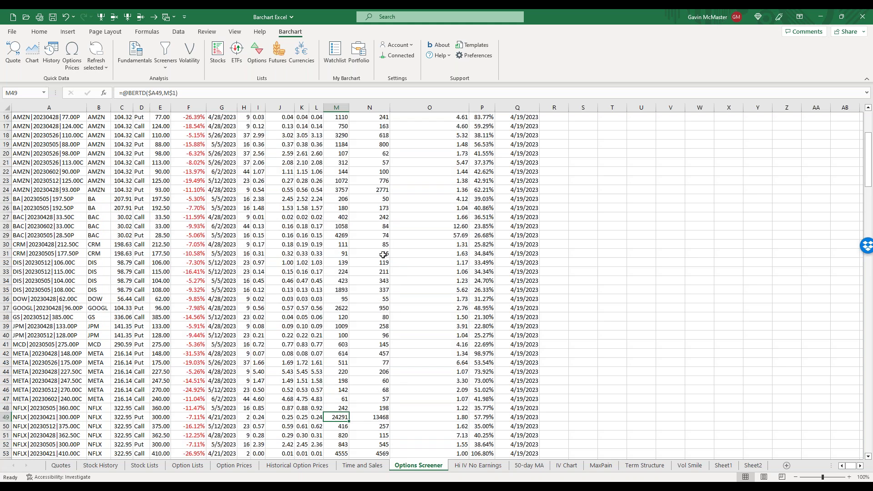
{"action": "scroll", "coordinate": [383, 255], "scroll_direction": "up", "scroll_amount": 5}
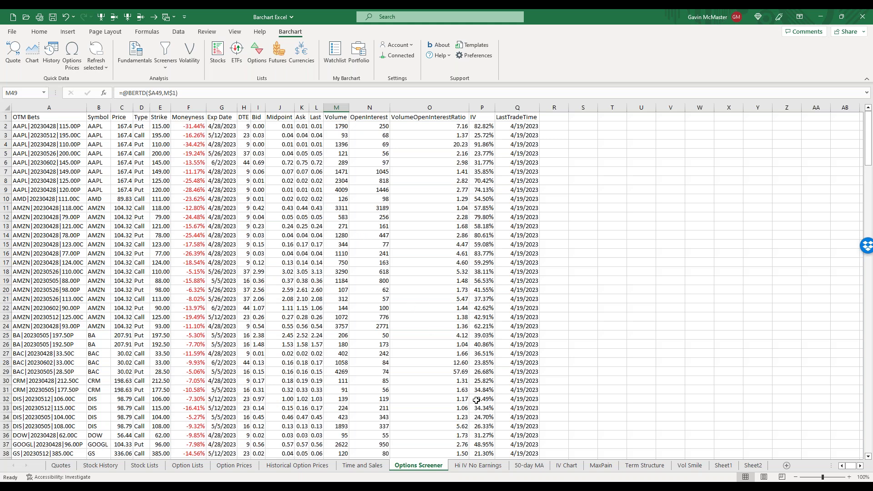
Step: Delete columns A to G of the Hi IV No Earnings sheet
{"action": "left_click", "coordinate": [477, 467]}
{"action": "left_click_drag", "start_coordinate": [45, 107], "coordinate": [261, 113]}
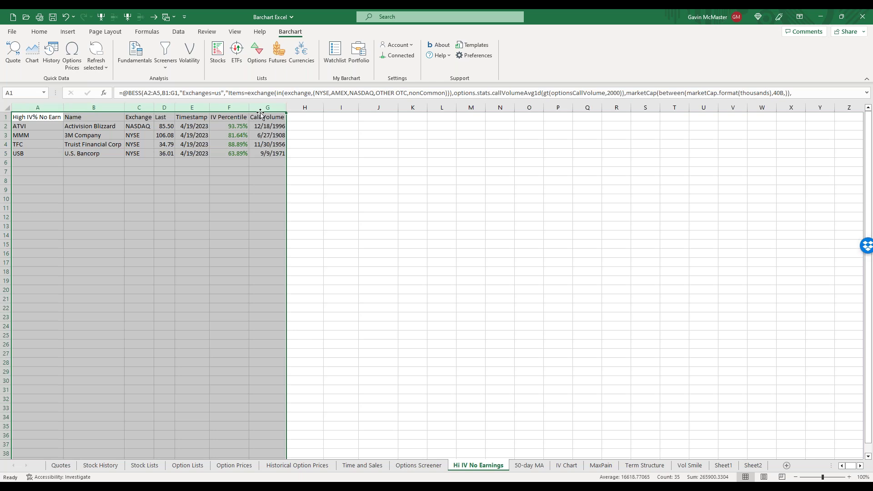
{"action": "right_click", "coordinate": [261, 113]}
{"action": "left_click", "coordinate": [296, 213]}
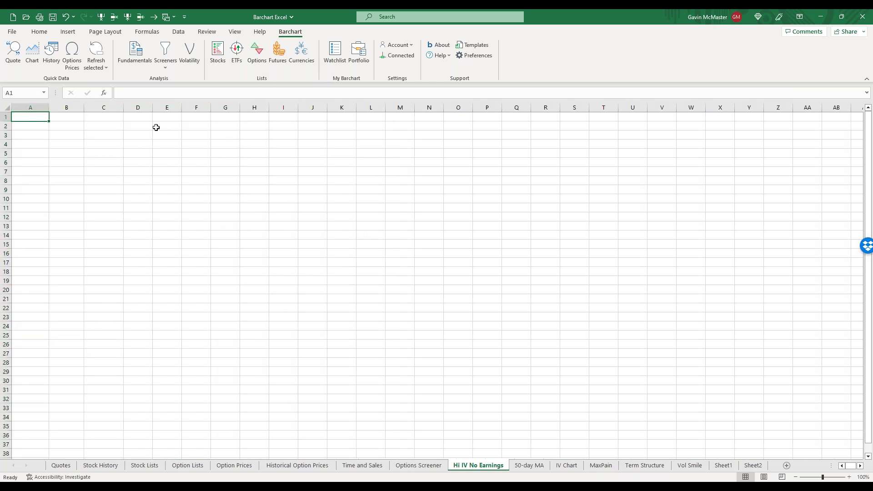
Step: Start a stock screener at cell A1 and load the saved screener High IV% No Earn
{"action": "left_click", "coordinate": [167, 68]}
{"action": "left_click", "coordinate": [186, 78]}
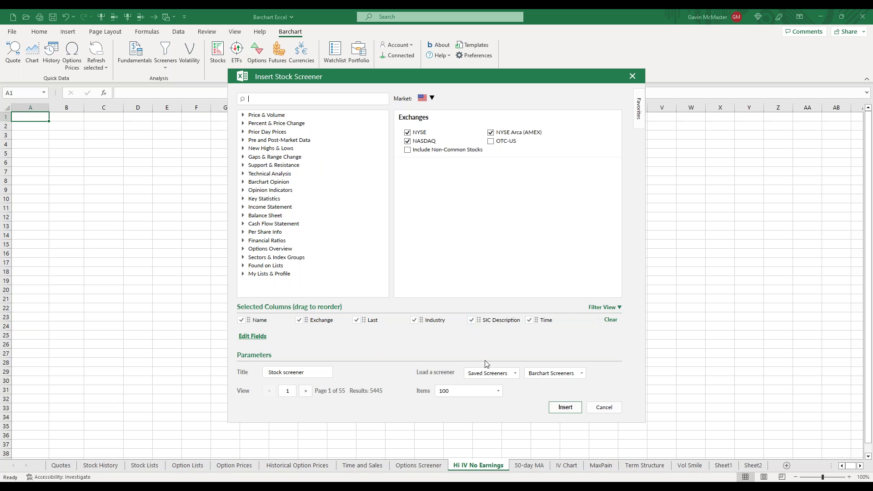
{"action": "left_click", "coordinate": [504, 374]}
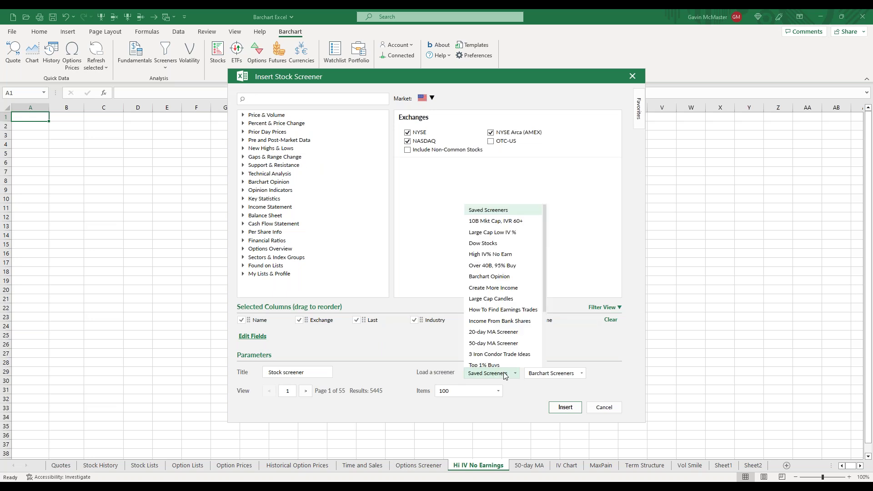
{"action": "scroll", "coordinate": [509, 310], "scroll_direction": "down", "scroll_amount": 5}
{"action": "scroll", "coordinate": [510, 291], "scroll_direction": "up", "scroll_amount": 5}
{"action": "left_click", "coordinate": [503, 254]}
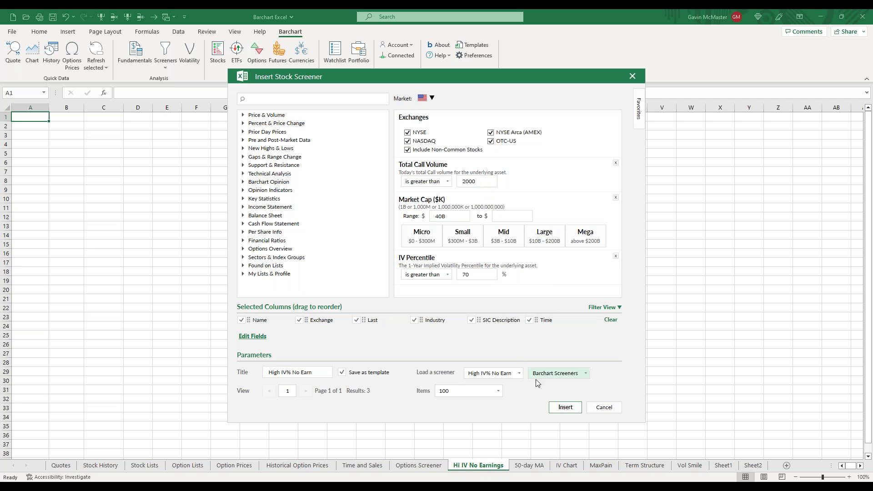
Step: Insert the High IV% No Earn screener results and auto-fit the width of all columns
{"action": "left_click", "coordinate": [565, 408]}
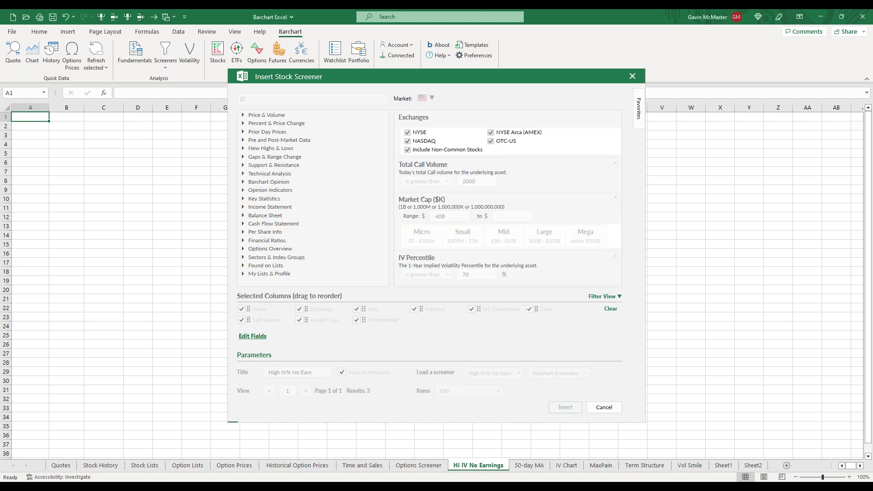
{"action": "left_click", "coordinate": [7, 107]}
{"action": "double_click", "coordinate": [49, 108]}
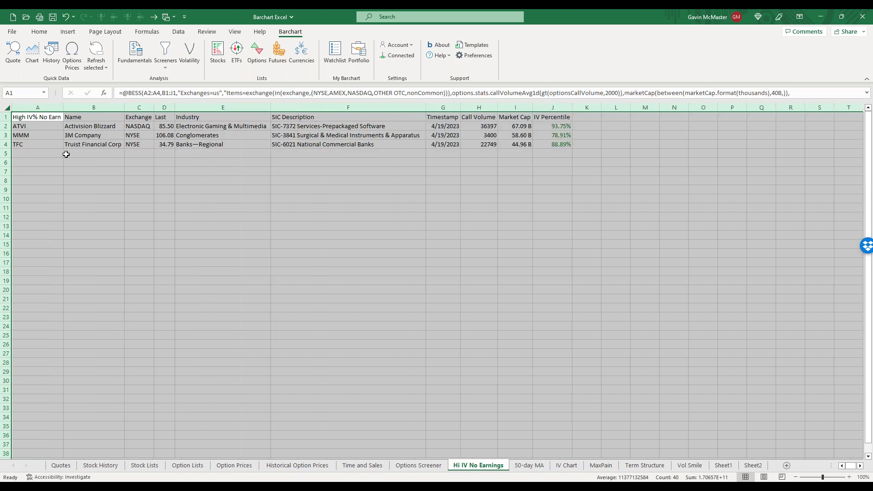
{"action": "left_click", "coordinate": [49, 154]}
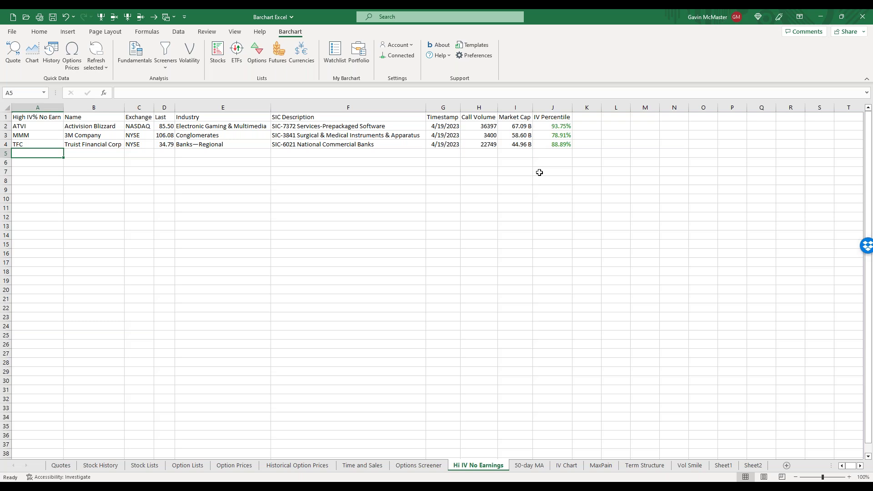
Step: Delete columns A to I of the 50-day MA sheet
{"action": "left_click", "coordinate": [532, 465]}
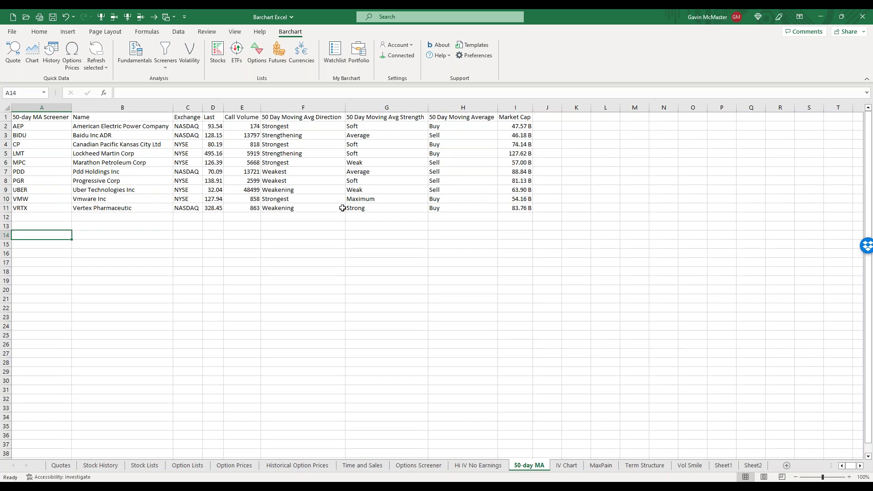
{"action": "left_click", "coordinate": [51, 108]}
{"action": "left_click", "coordinate": [516, 107], "text": "shift"}
{"action": "right_click", "coordinate": [510, 111]}
{"action": "left_click", "coordinate": [530, 215]}
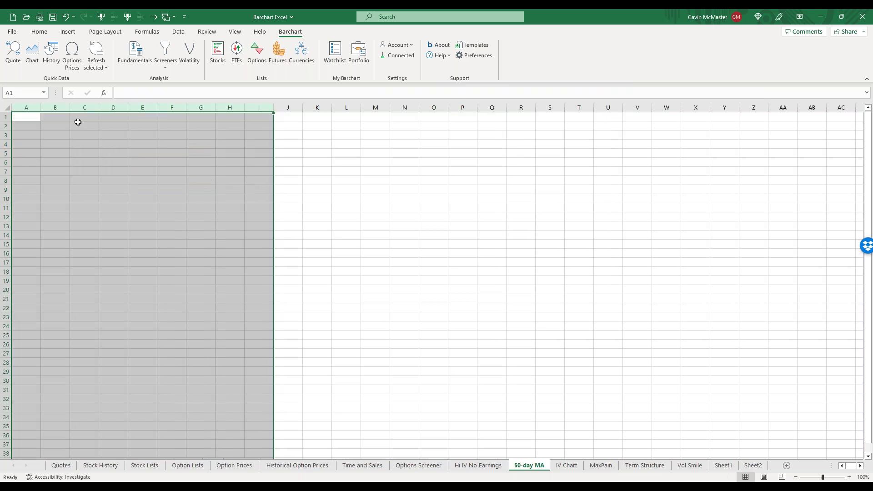
Step: Start a stock screener at cell A1 and load the saved screener 50-day MA Screener
{"action": "left_click", "coordinate": [30, 117]}
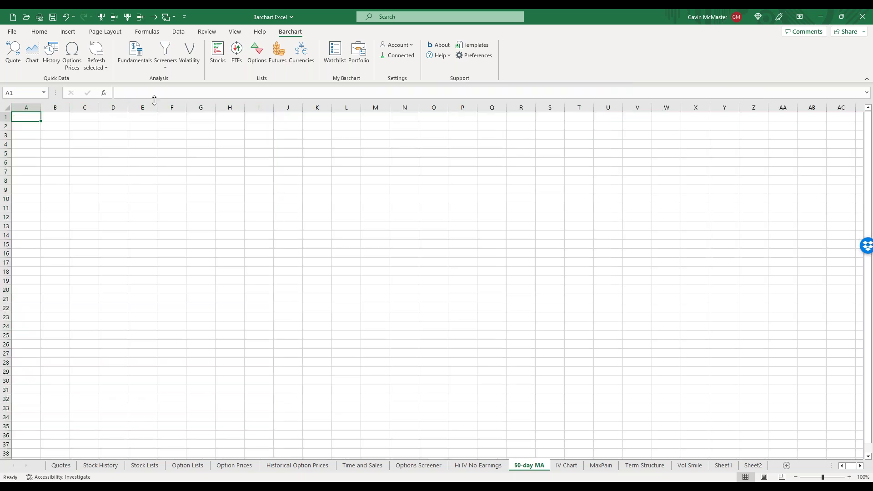
{"action": "left_click", "coordinate": [168, 69]}
{"action": "left_click", "coordinate": [180, 80]}
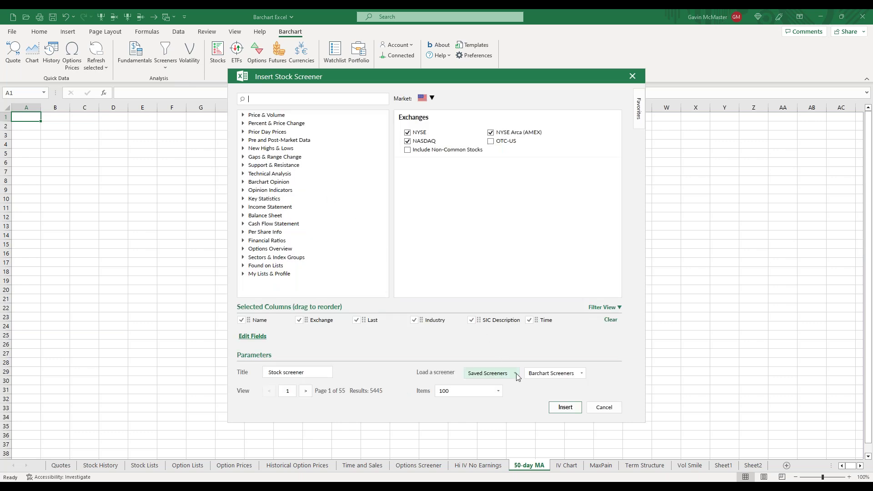
{"action": "left_click", "coordinate": [515, 373]}
{"action": "scroll", "coordinate": [516, 377], "scroll_direction": "down", "scroll_amount": 3}
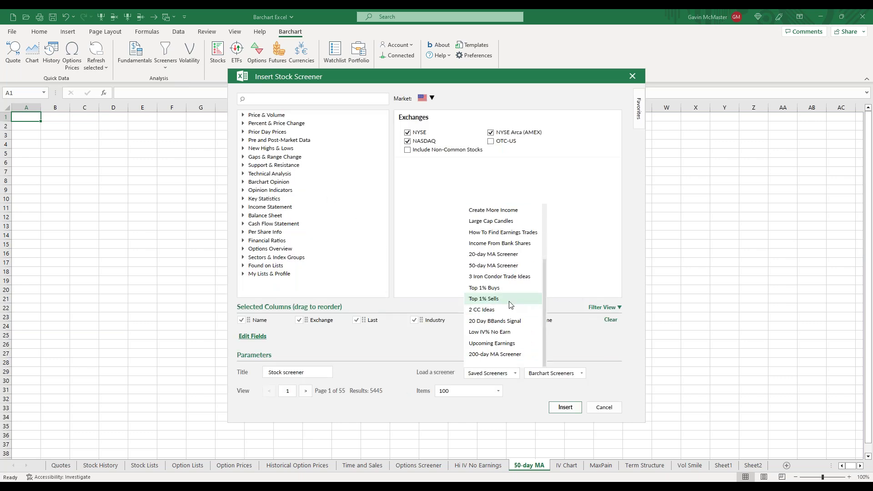
{"action": "left_click", "coordinate": [495, 264]}
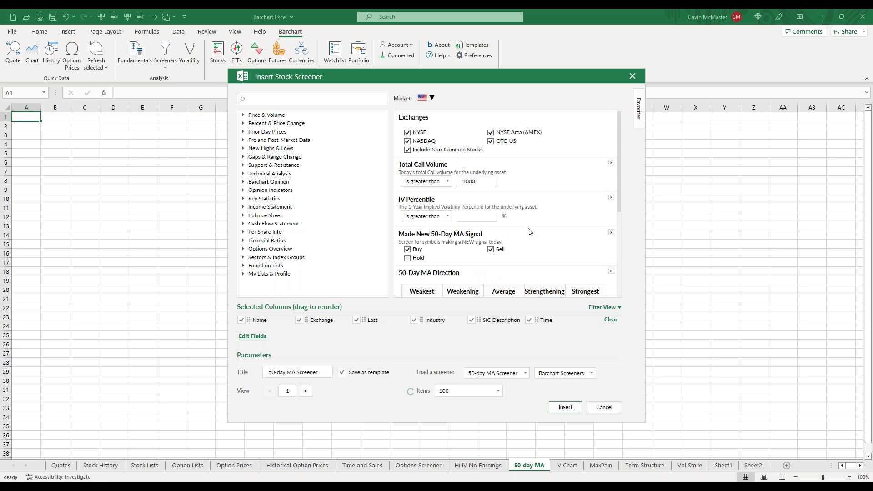
{"action": "scroll", "coordinate": [542, 232], "scroll_direction": "down", "scroll_amount": 1}
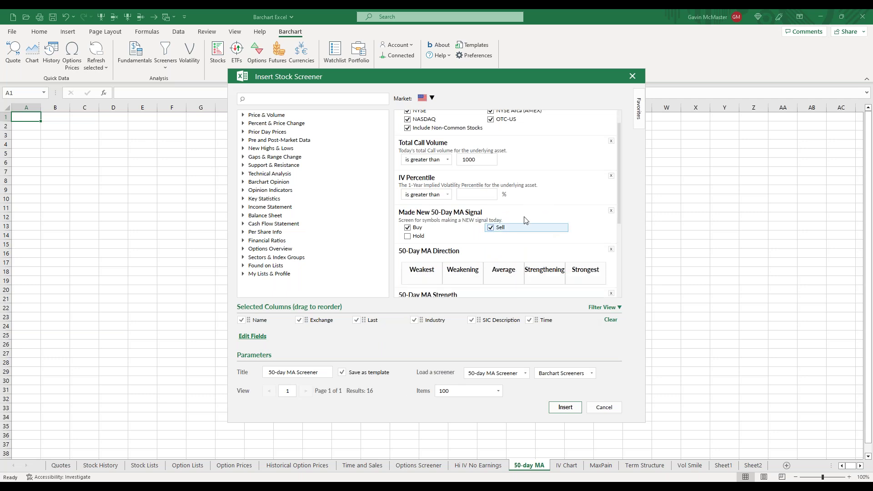
Step: Insert the 50-day MA Screener results and auto-fit the width of all columns
{"action": "left_click", "coordinate": [562, 406]}
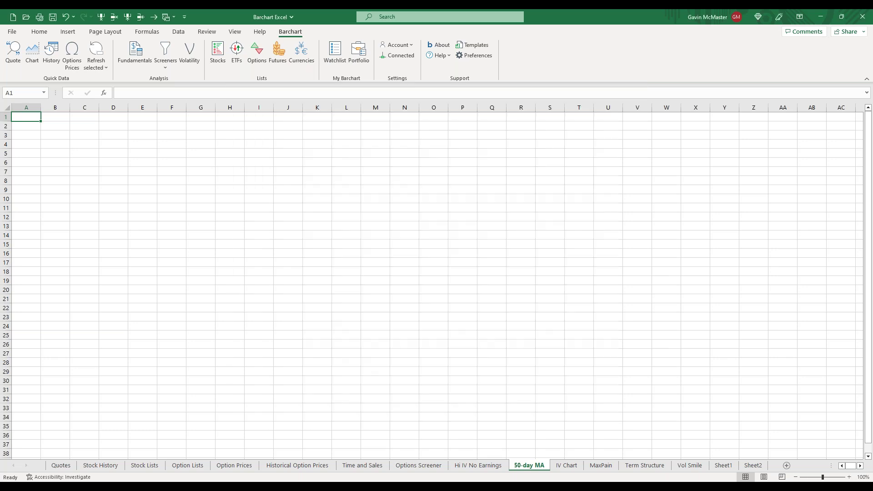
{"action": "left_click", "coordinate": [6, 108]}
{"action": "double_click", "coordinate": [38, 107]}
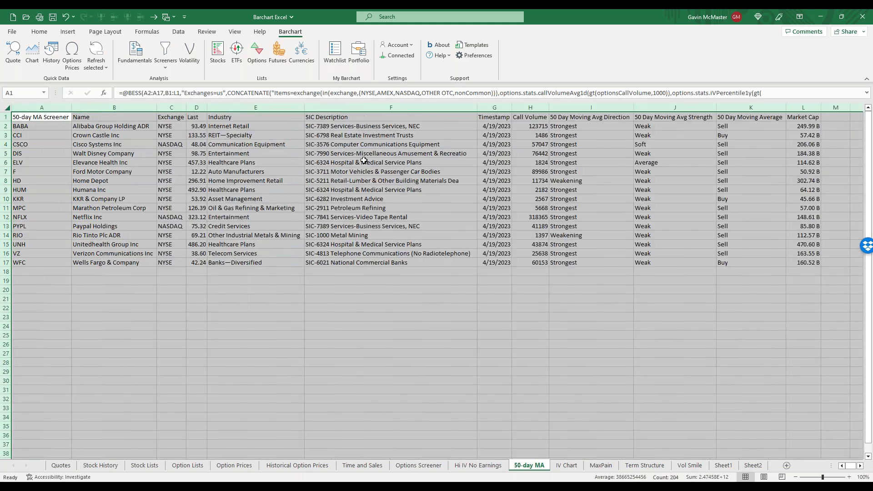
{"action": "left_click", "coordinate": [364, 163]}
Step: Delete the SIC Description and Industry columns from the 50-day MA results
{"action": "right_click", "coordinate": [357, 110]}
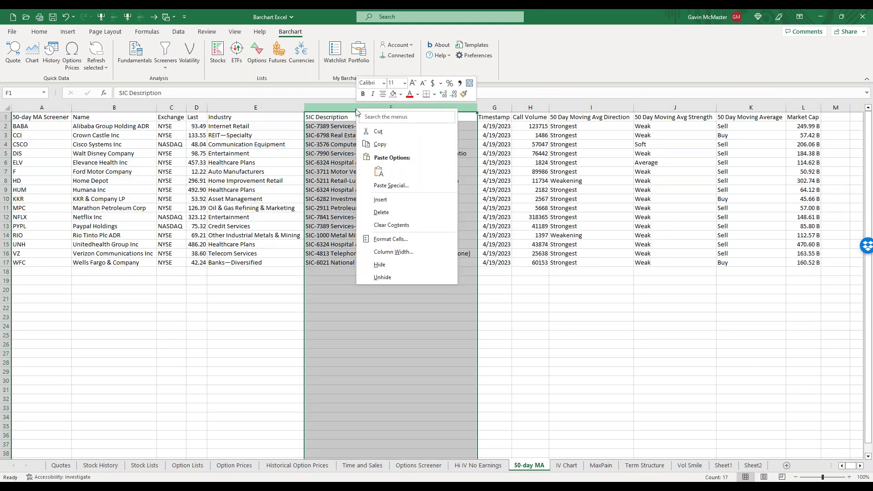
{"action": "left_click", "coordinate": [382, 212]}
{"action": "right_click", "coordinate": [258, 108]}
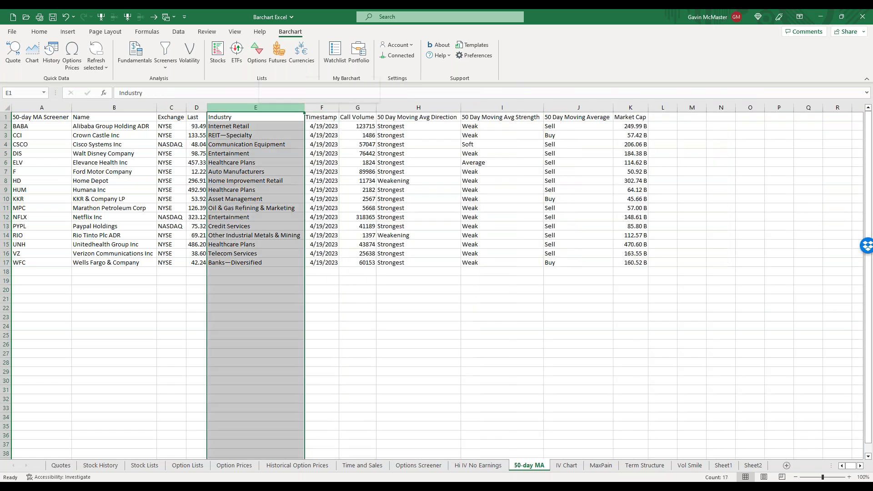
{"action": "left_click", "coordinate": [282, 212]}
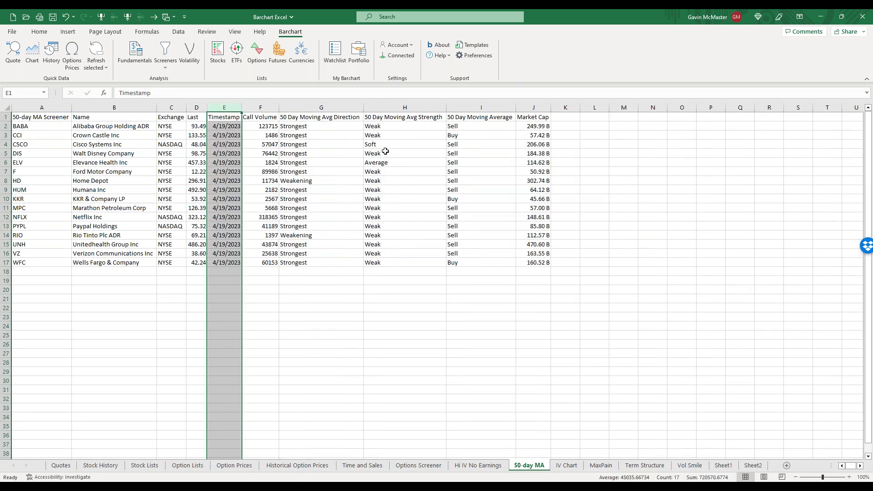
{"action": "left_click", "coordinate": [467, 132]}
{"action": "left_click", "coordinate": [466, 127]}
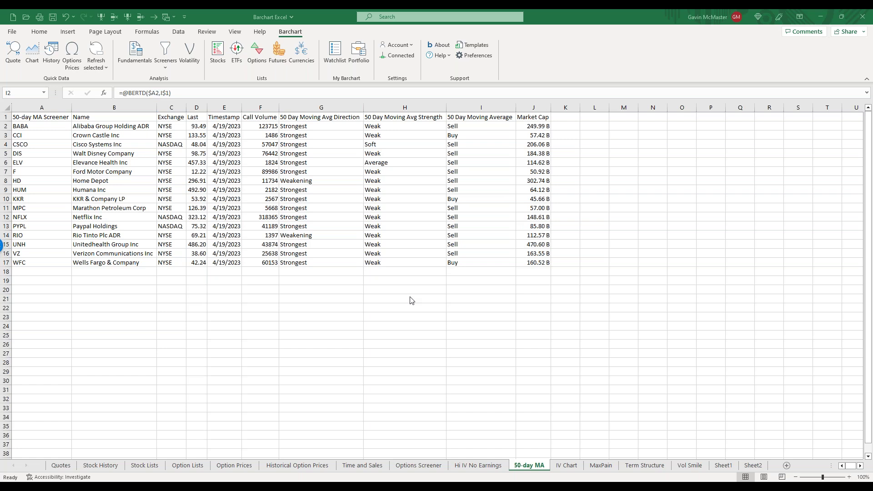
Step: Enlarge the TSLA and AAPL volatility charts on the IV Chart sheet up to the first row
{"action": "left_click", "coordinate": [568, 466]}
{"action": "left_click", "coordinate": [301, 220]}
{"action": "left_click_drag", "start_coordinate": [337, 194], "coordinate": [442, 113]}
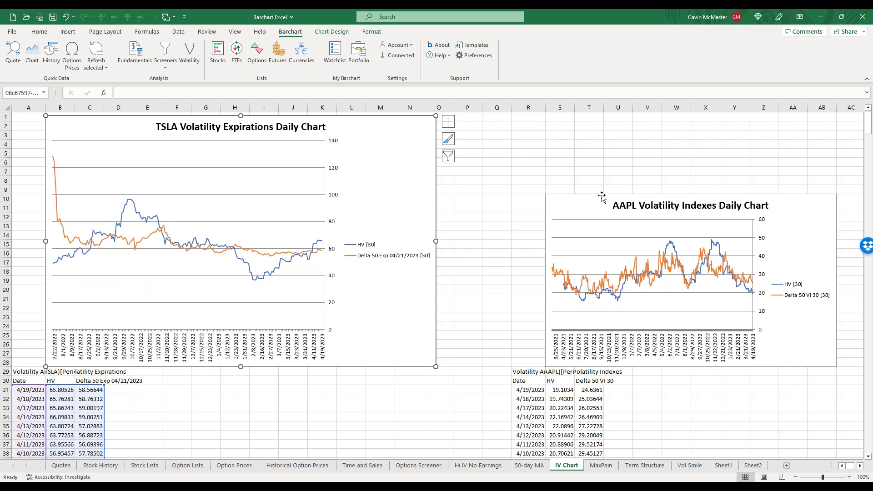
{"action": "left_click", "coordinate": [583, 200]}
{"action": "left_click_drag", "start_coordinate": [545, 195], "coordinate": [471, 116]}
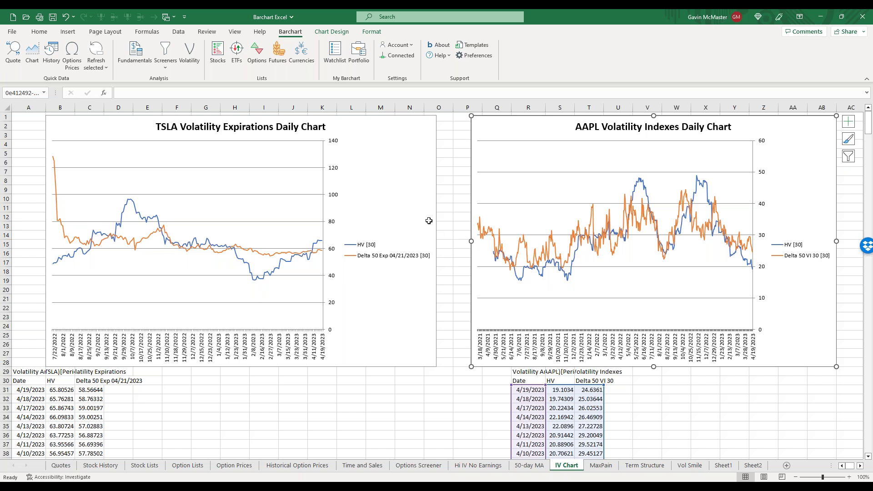
{"action": "left_click", "coordinate": [446, 241]}
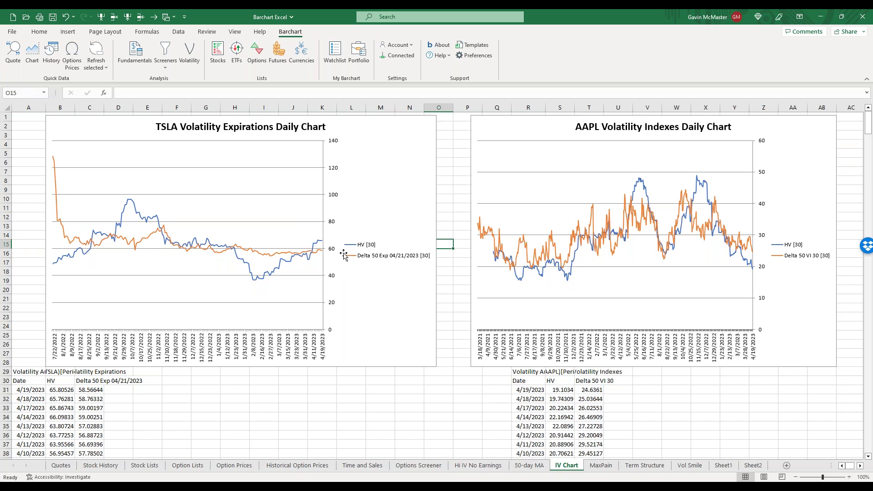
Step: Select cell AD1 in the empty area beyond the AAPL chart
{"action": "mouse_move", "coordinate": [275, 258]}
{"action": "left_click", "coordinate": [843, 128]}
{"action": "key", "text": "Right"}
{"action": "key", "text": "Right"}
{"action": "key", "text": "Right"}
{"action": "key", "text": "Right"}
{"action": "key", "text": "Right"}
{"action": "key", "text": "Right"}
{"action": "key", "text": "Right"}
{"action": "key", "text": "Right"}
{"action": "key", "text": "Right"}
{"action": "key", "text": "Right"}
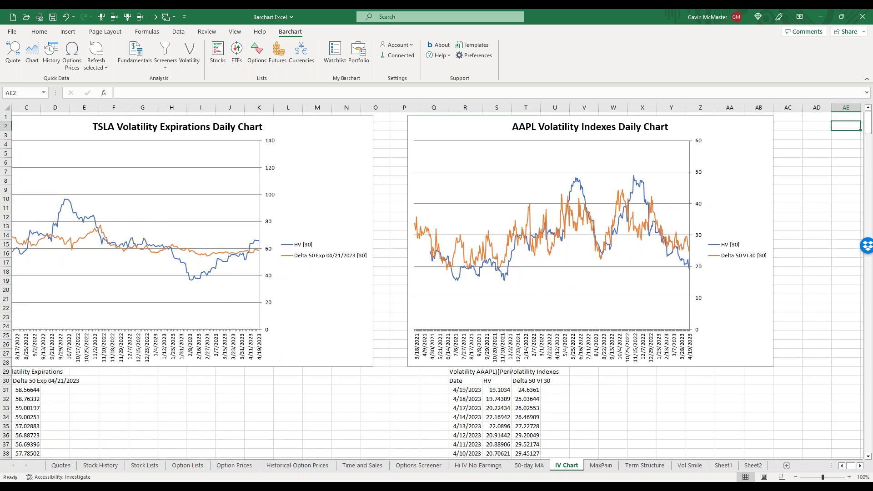
{"action": "scroll", "coordinate": [726, 132], "scroll_direction": "right", "scroll_amount": 5}
{"action": "left_click", "coordinate": [407, 117]}
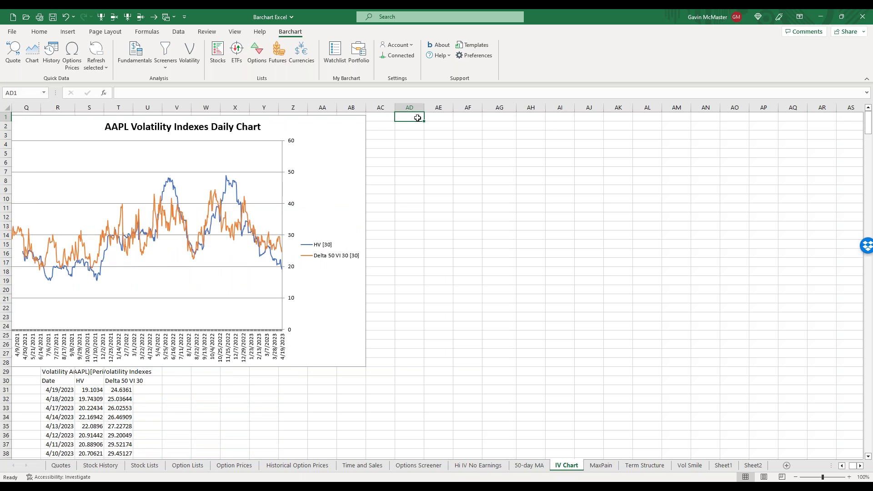
Step: Insert a volatility analysis for MSFT with the 30 Day IV index, 50 delta and Plot Underlying set to None
{"action": "left_click", "coordinate": [190, 63]}
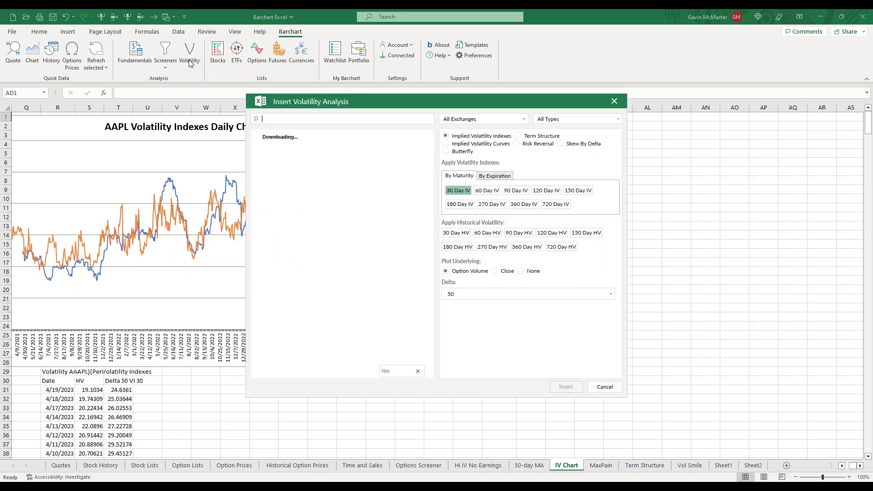
{"action": "type", "text": "msft"}
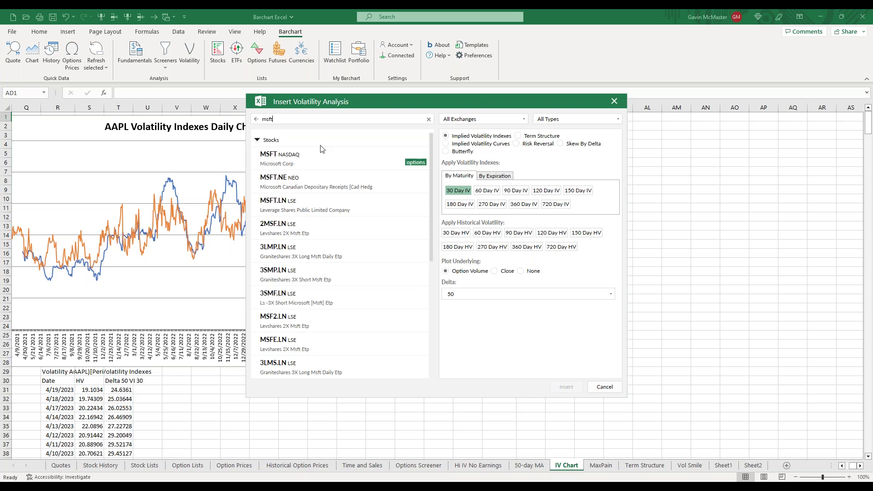
{"action": "left_click", "coordinate": [351, 160]}
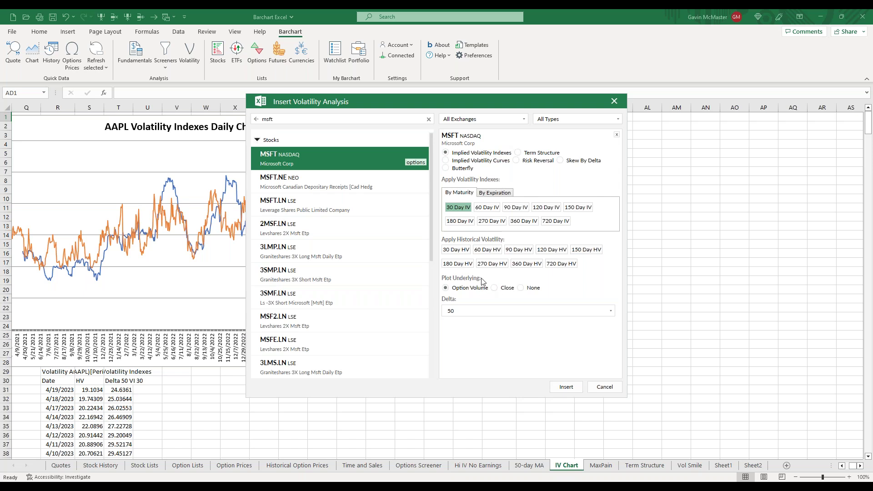
{"action": "left_click", "coordinate": [521, 289]}
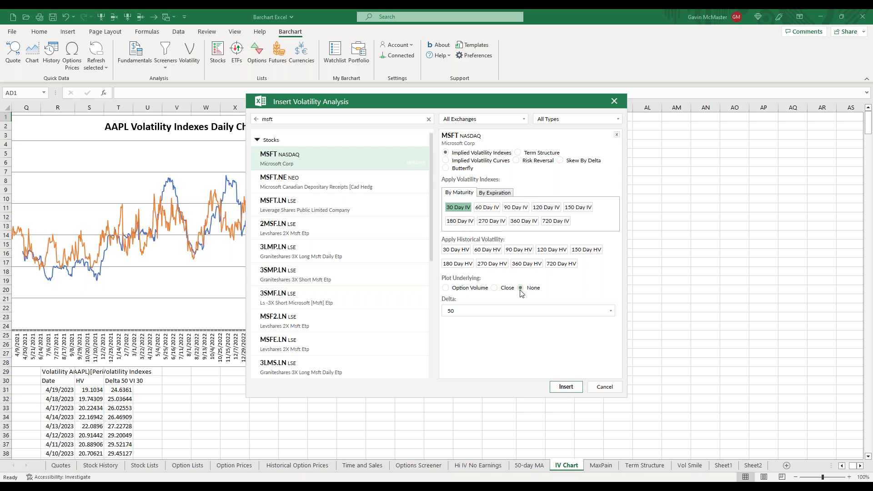
{"action": "left_click", "coordinate": [563, 388]}
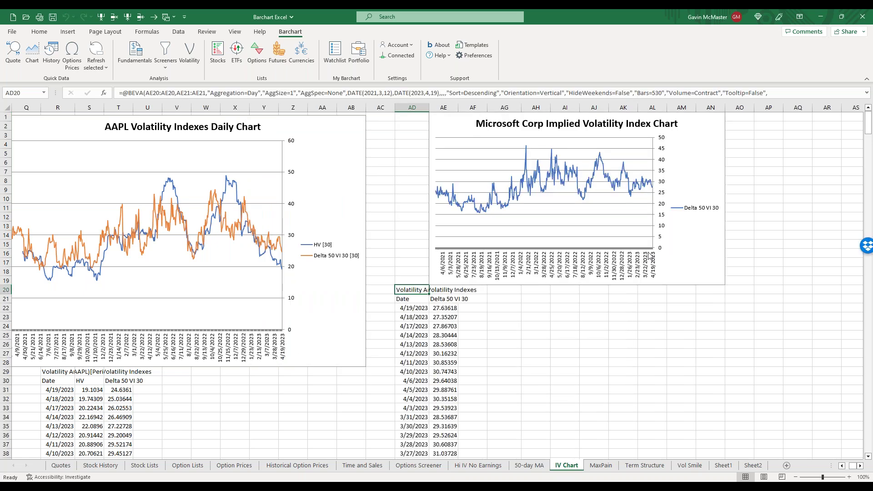
Step: Enlarge the Microsoft implied volatility index chart to about the size of the AAPL chart
{"action": "left_click", "coordinate": [678, 245]}
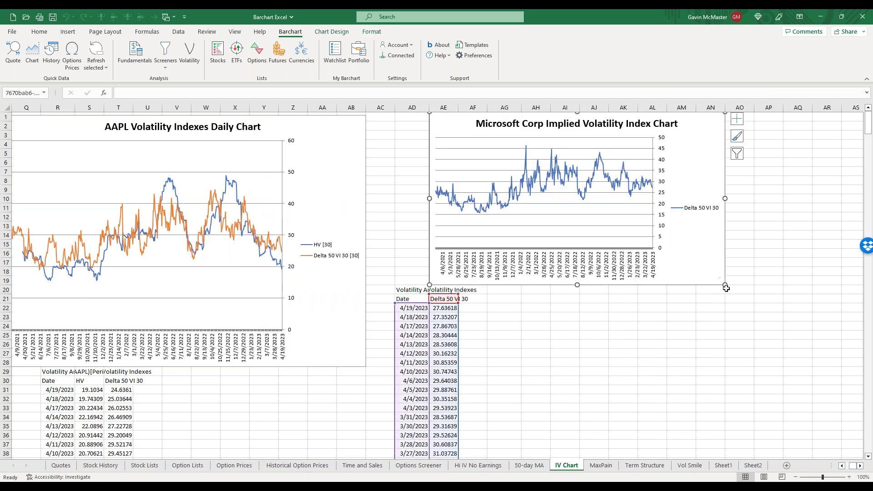
{"action": "left_click_drag", "start_coordinate": [725, 286], "coordinate": [809, 363]}
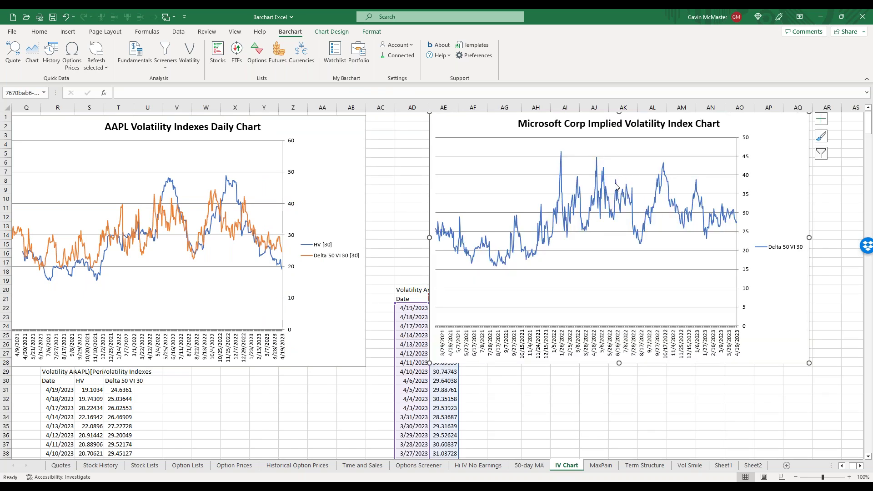
{"action": "mouse_move", "coordinate": [607, 197]}
Step: Delete the Microsoft volatility chart and its data columns AD and AE
{"action": "key", "text": "Escape"}
{"action": "key", "text": "Delete"}
{"action": "left_click_drag", "start_coordinate": [412, 108], "coordinate": [444, 107]}
{"action": "right_click", "coordinate": [444, 109]}
{"action": "left_click", "coordinate": [468, 214]}
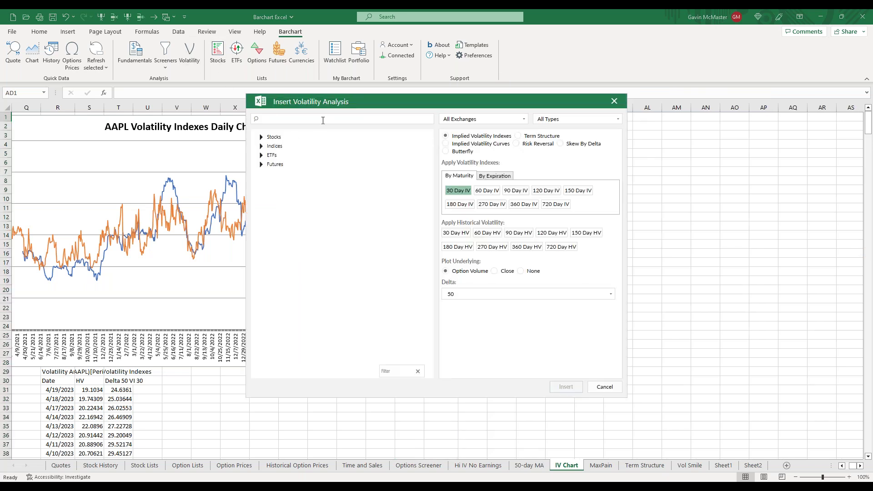
Step: Insert an MSFT volatility analysis with 30 Day IV, 30 Day HV, 50 delta and no underlying plot at cell AD1
{"action": "left_click", "coordinate": [324, 120]}
{"action": "type", "text": "msft"}
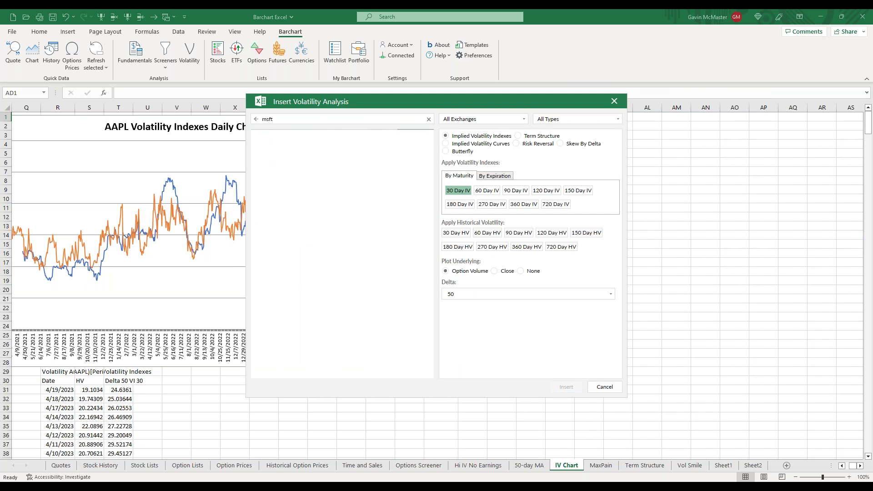
{"action": "left_click", "coordinate": [311, 154]}
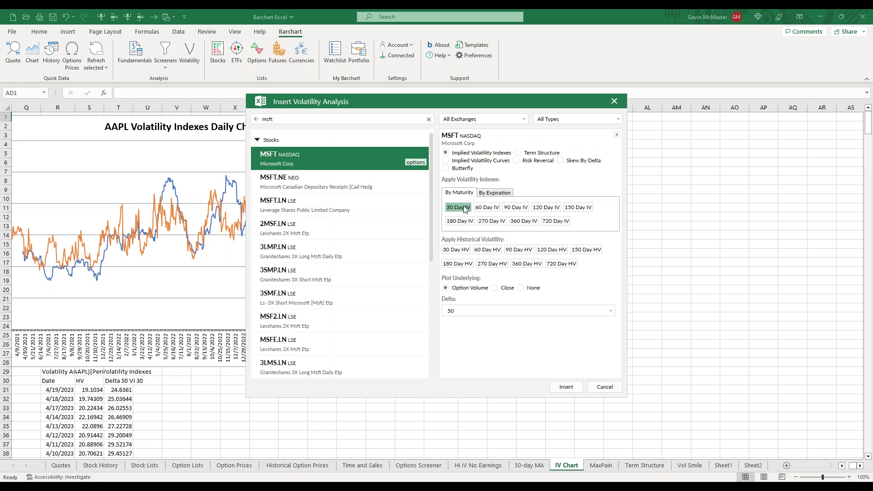
{"action": "left_click", "coordinate": [460, 251]}
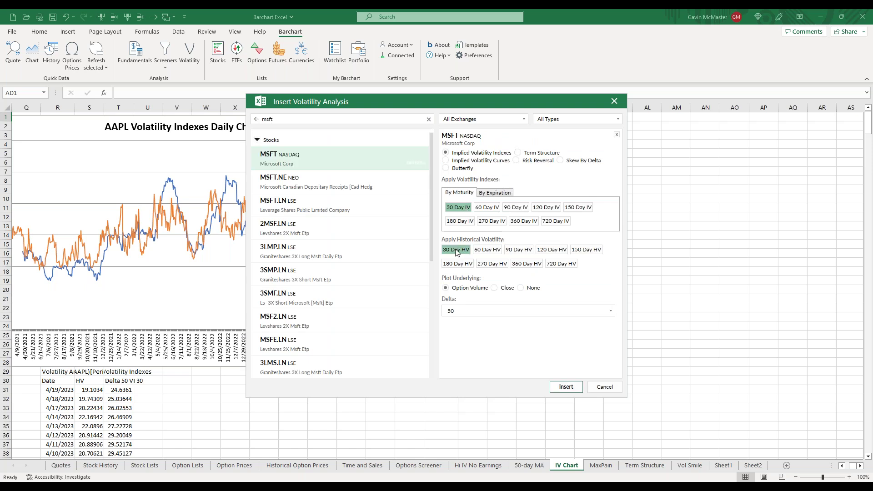
{"action": "left_click", "coordinate": [521, 288]}
{"action": "left_click", "coordinate": [559, 385]}
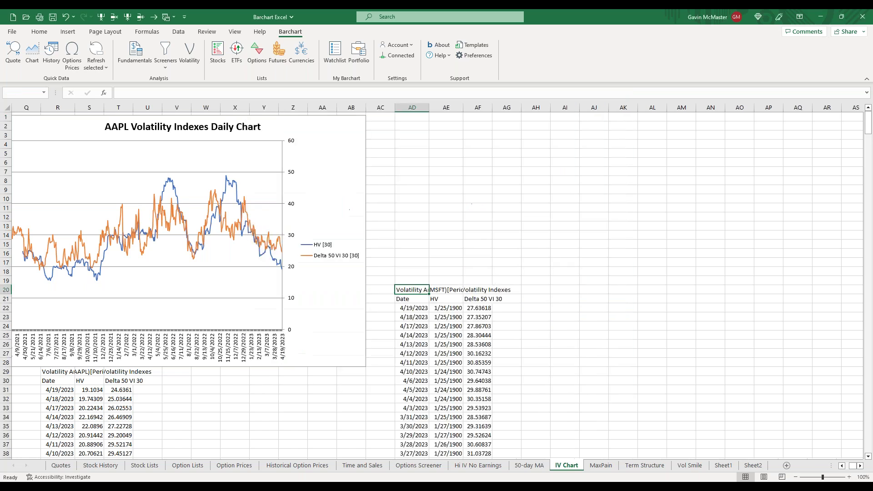
Step: Enlarge the new Microsoft volatility chart to about the AAPL chart's size, and open the MaxPain sheet
{"action": "left_click", "coordinate": [658, 263]}
{"action": "left_click_drag", "start_coordinate": [725, 285], "coordinate": [817, 360]}
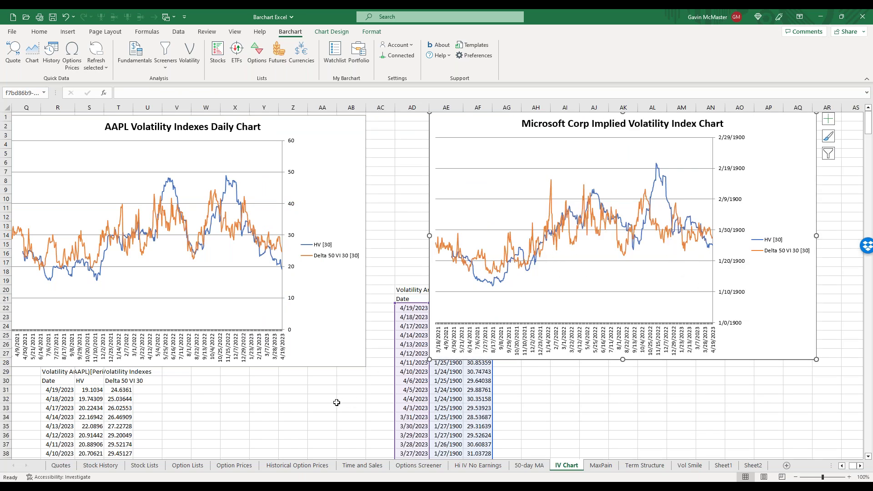
{"action": "left_click", "coordinate": [337, 403]}
{"action": "left_click", "coordinate": [602, 466]}
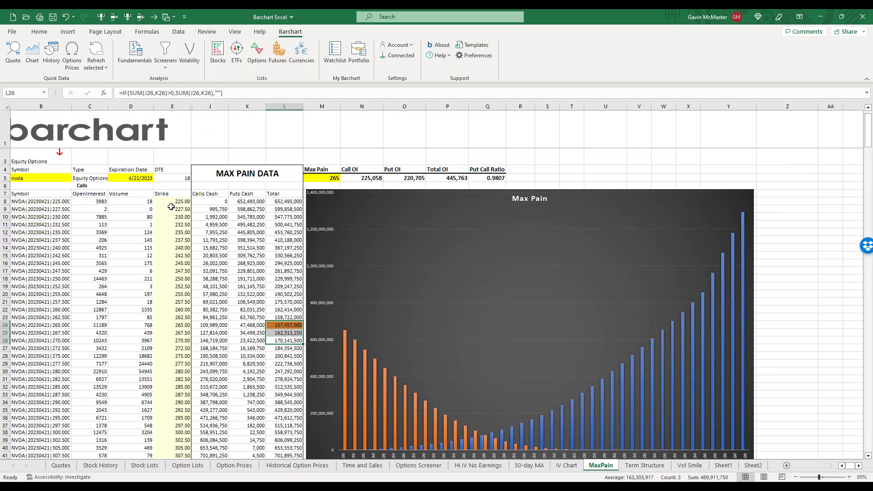
Step: Set the max pain symbol to TSLA and the expiration date to 4/28/2023, and examine the chart's low point and lowest total
{"action": "left_click", "coordinate": [32, 178]}
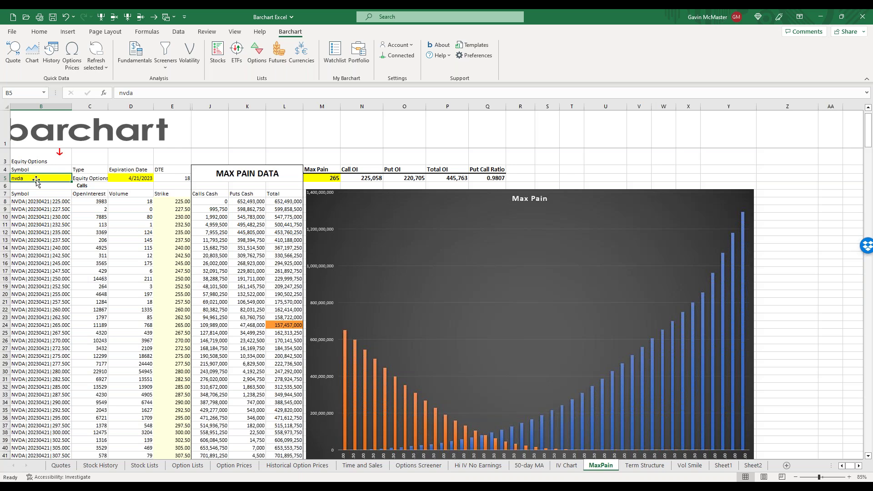
{"action": "type", "text": "TSLA"}
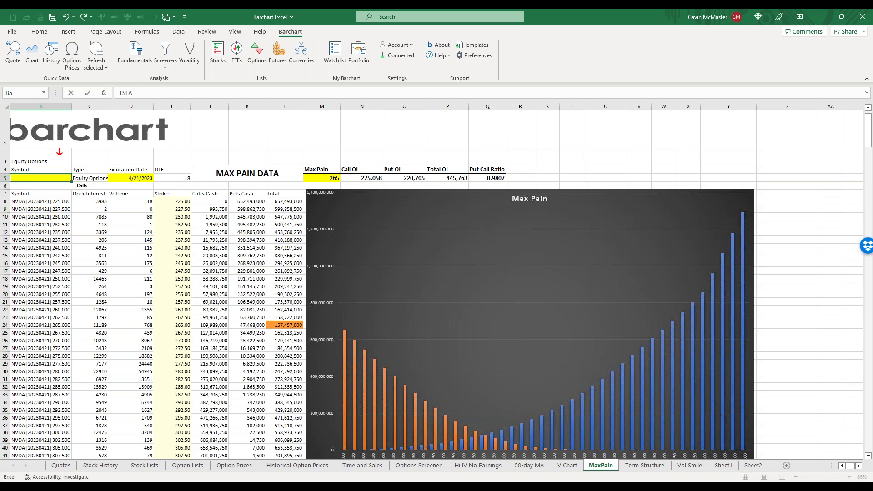
{"action": "left_click", "coordinate": [136, 178]}
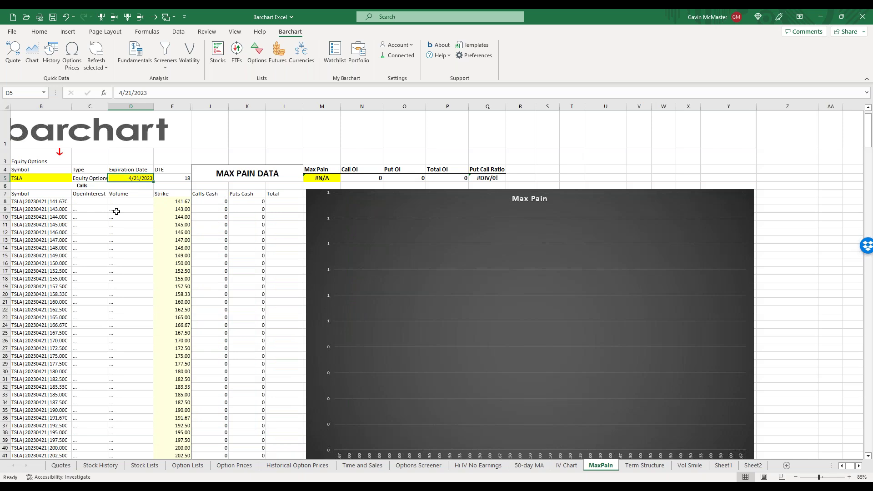
{"action": "type", "text": "4/28/2023"}
{"action": "key", "text": "Return"}
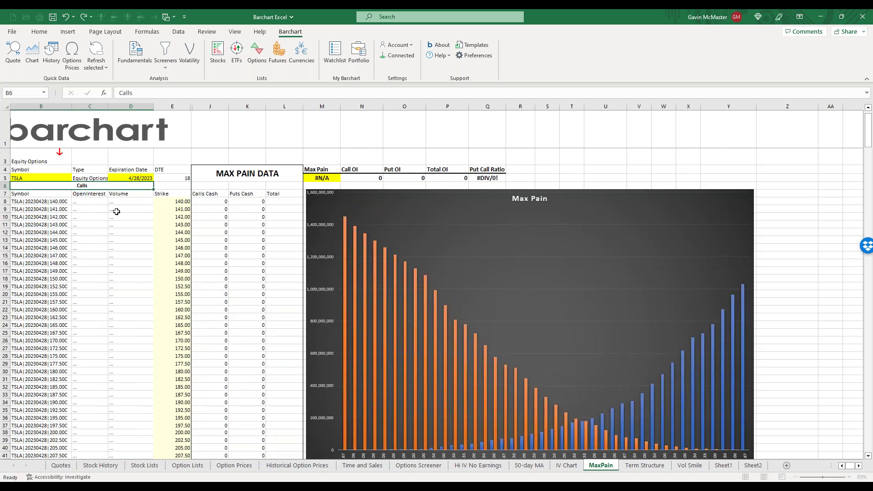
{"action": "left_click", "coordinate": [133, 179]}
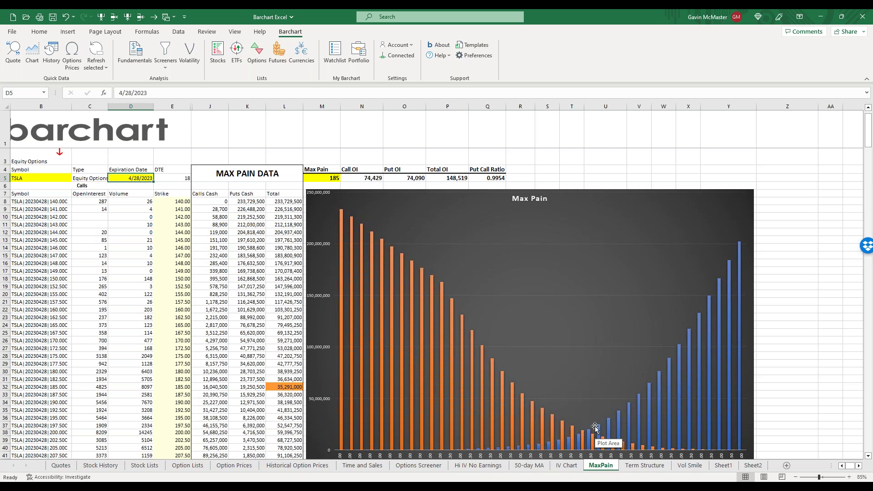
{"action": "scroll", "coordinate": [602, 363], "scroll_direction": "down", "scroll_amount": 1}
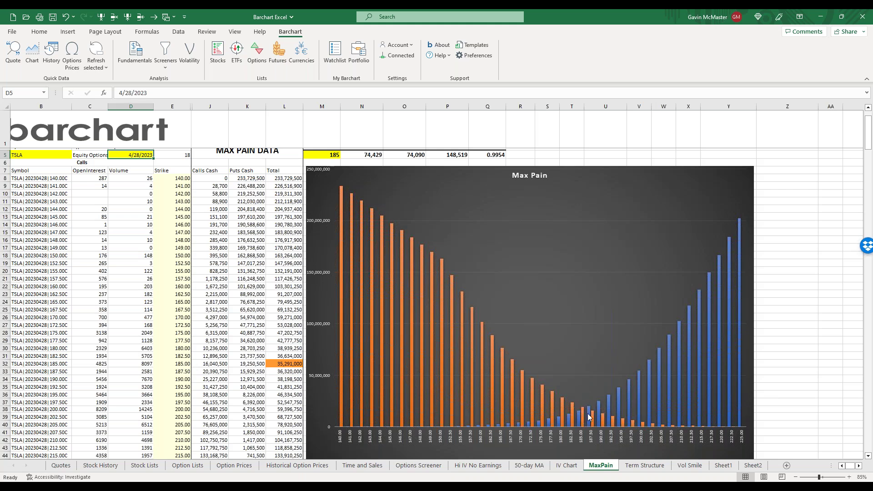
{"action": "mouse_move", "coordinate": [590, 417]}
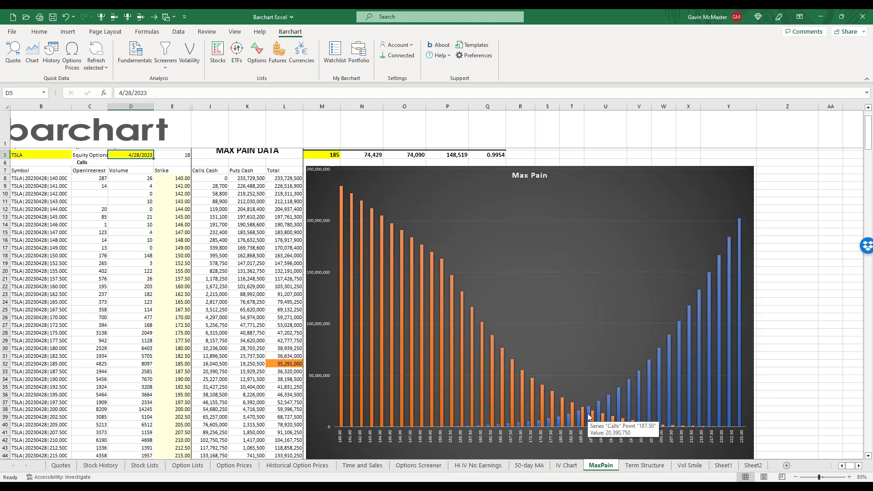
{"action": "left_click", "coordinate": [278, 372]}
{"action": "left_click", "coordinate": [281, 363]}
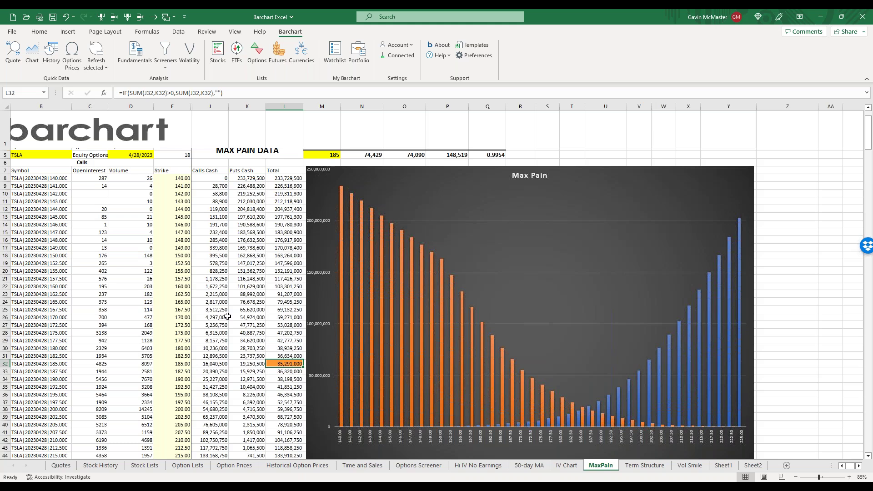
Step: Set the max pain symbol in B5 to aapl and review the updated strike data and Max Pain chart
{"action": "scroll", "coordinate": [228, 316], "scroll_direction": "up", "scroll_amount": 1}
{"action": "left_click", "coordinate": [57, 198]}
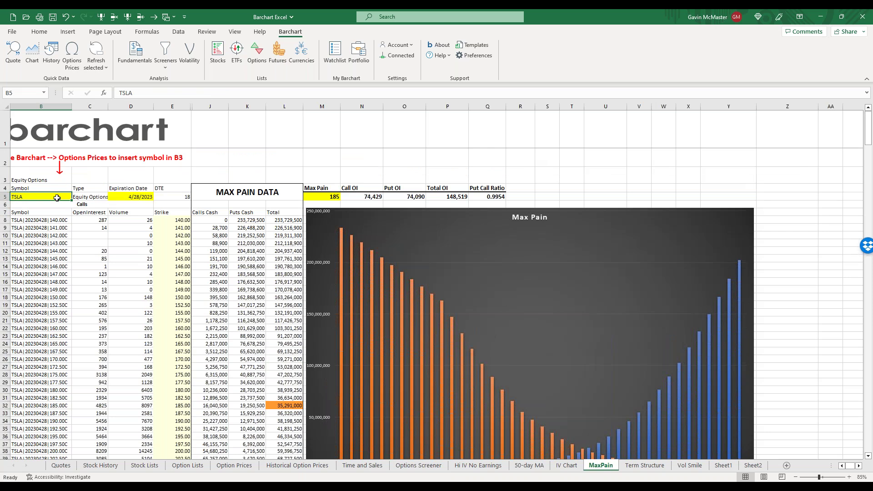
{"action": "type", "text": "aapl"}
{"action": "key", "text": "Return"}
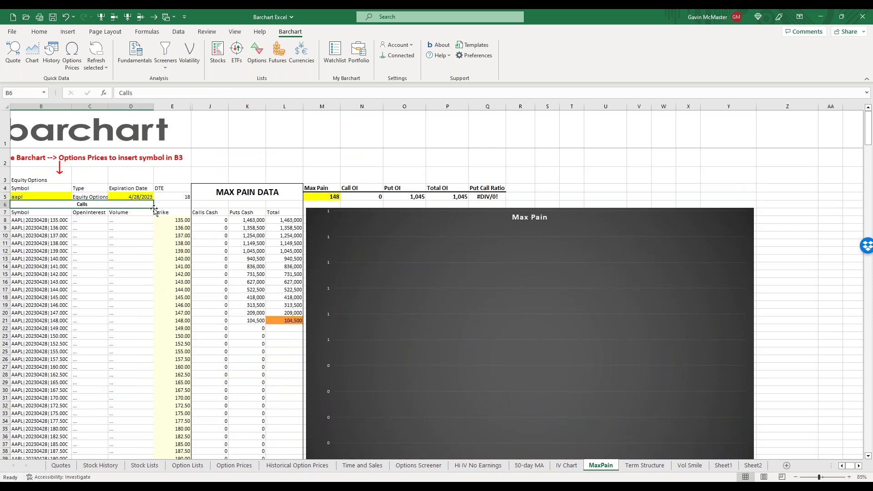
{"action": "scroll", "coordinate": [164, 210], "scroll_direction": "down", "scroll_amount": 2}
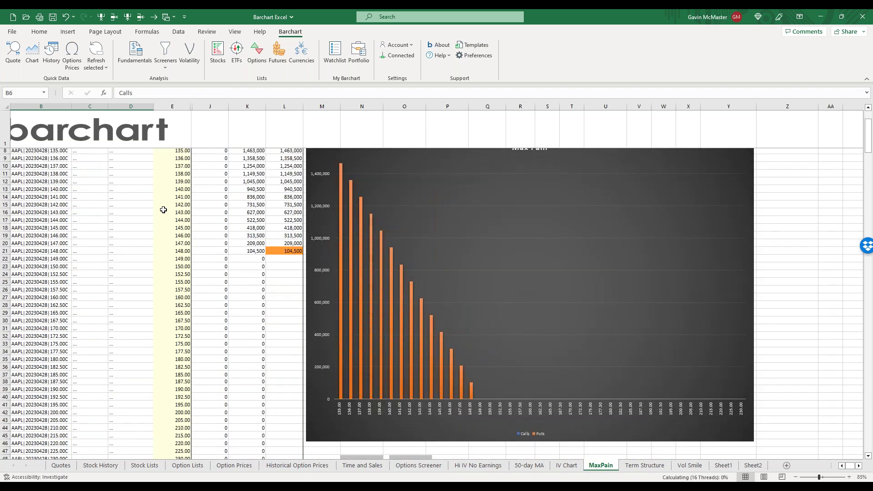
{"action": "scroll", "coordinate": [164, 209], "scroll_direction": "up", "scroll_amount": 2}
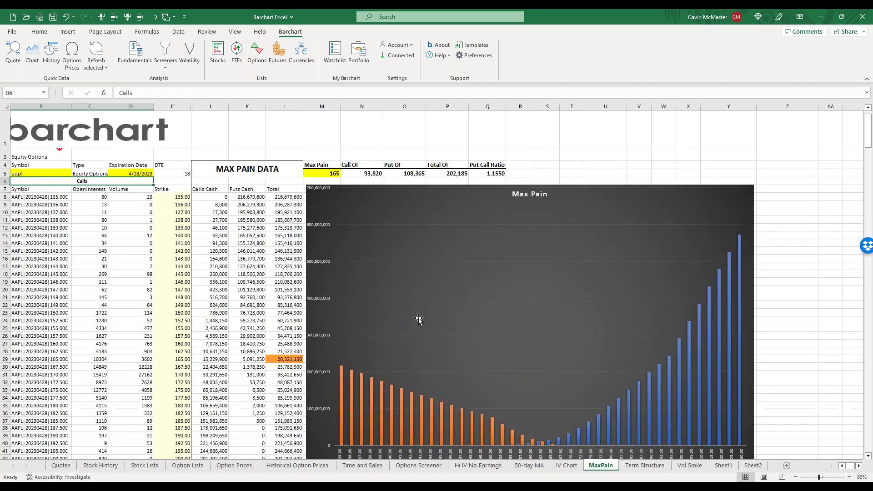
{"action": "scroll", "coordinate": [418, 320], "scroll_direction": "down", "scroll_amount": 1}
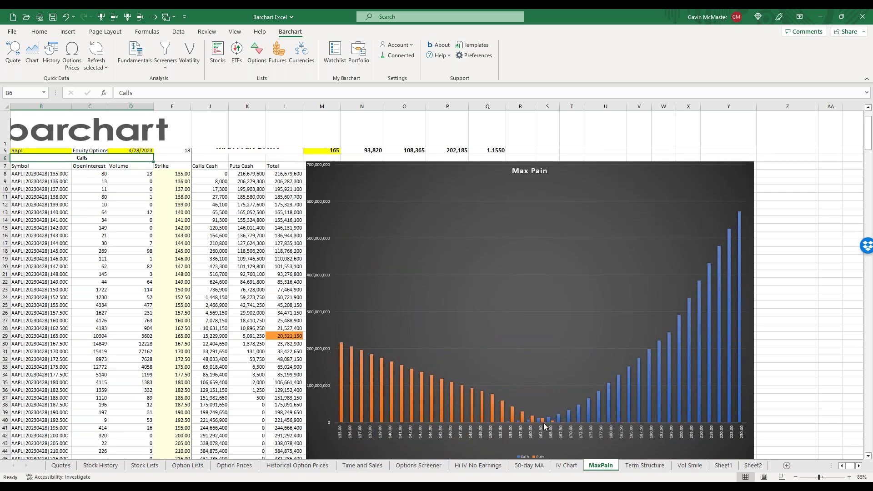
{"action": "scroll", "coordinate": [160, 265], "scroll_direction": "up", "scroll_amount": 1}
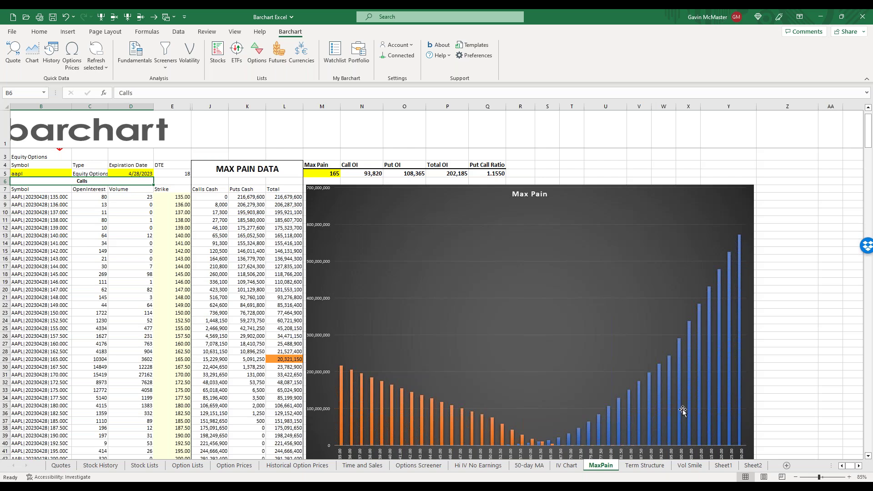
Step: Open the Term Structure sheet and examine the implied volatility curves from the Tesla chart down to the Netflix chart
{"action": "left_click", "coordinate": [642, 466]}
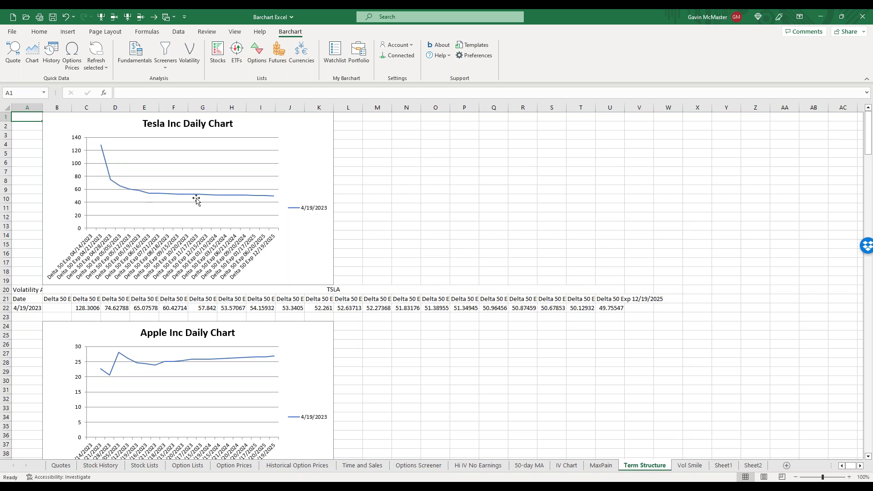
{"action": "mouse_move", "coordinate": [210, 201]}
{"action": "scroll", "coordinate": [367, 171], "scroll_direction": "down", "scroll_amount": 7}
{"action": "scroll", "coordinate": [367, 171], "scroll_direction": "down", "scroll_amount": 8}
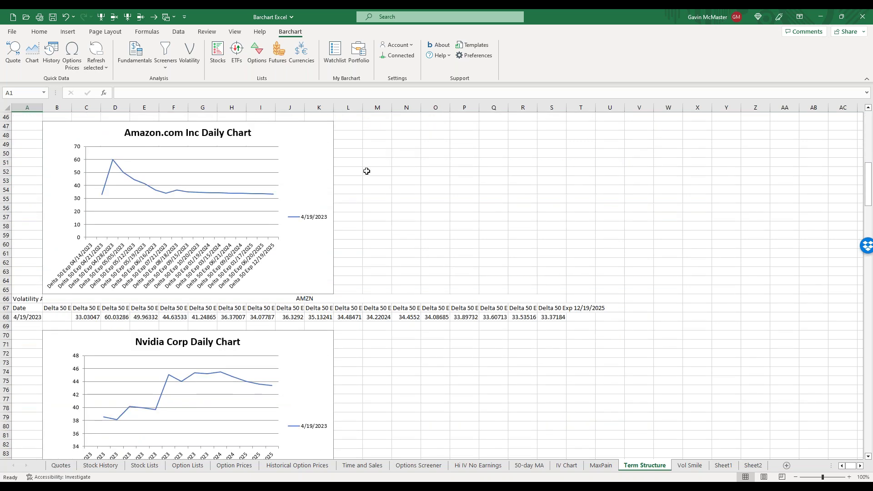
{"action": "scroll", "coordinate": [367, 171], "scroll_direction": "down", "scroll_amount": 10}
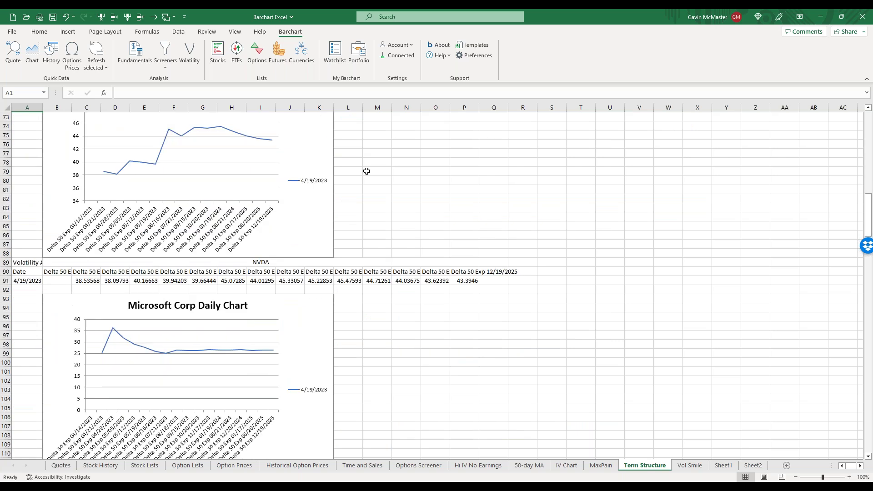
{"action": "scroll", "coordinate": [367, 171], "scroll_direction": "down", "scroll_amount": 4}
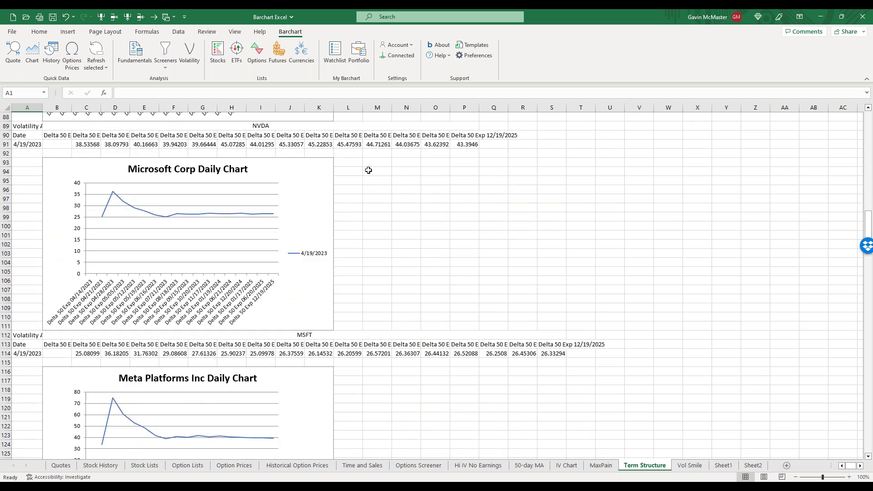
{"action": "scroll", "coordinate": [369, 170], "scroll_direction": "down", "scroll_amount": 7}
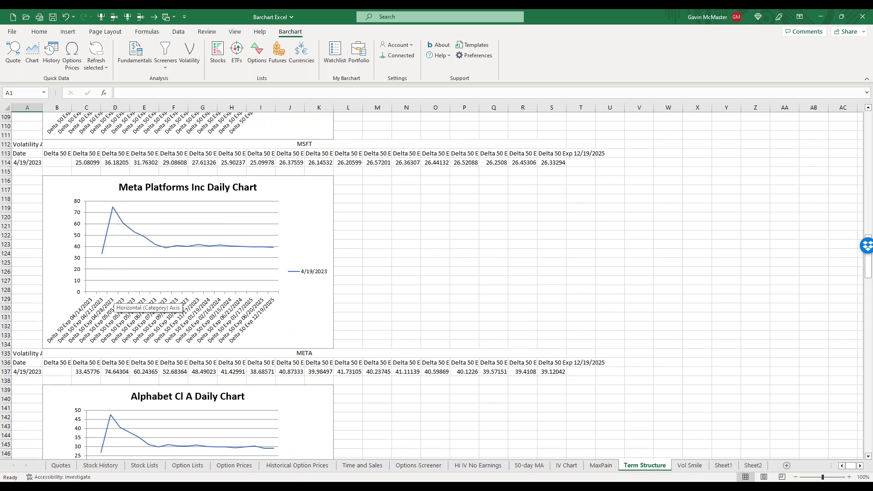
{"action": "mouse_move", "coordinate": [113, 219]}
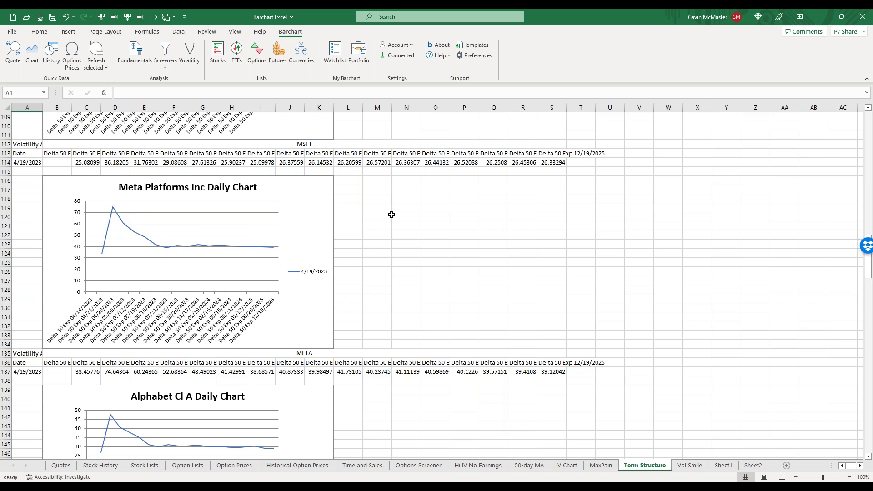
{"action": "scroll", "coordinate": [391, 215], "scroll_direction": "up", "scroll_amount": 1}
{"action": "scroll", "coordinate": [391, 214], "scroll_direction": "up", "scroll_amount": 6}
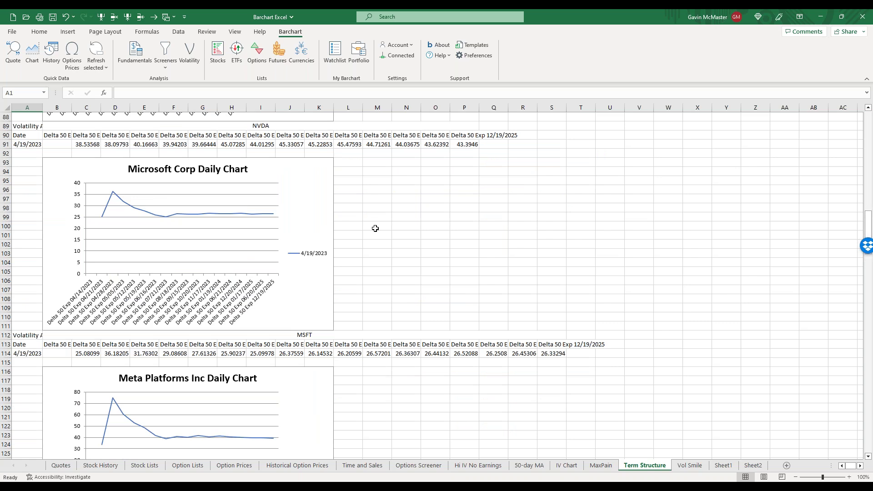
{"action": "scroll", "coordinate": [375, 228], "scroll_direction": "down", "scroll_amount": 11}
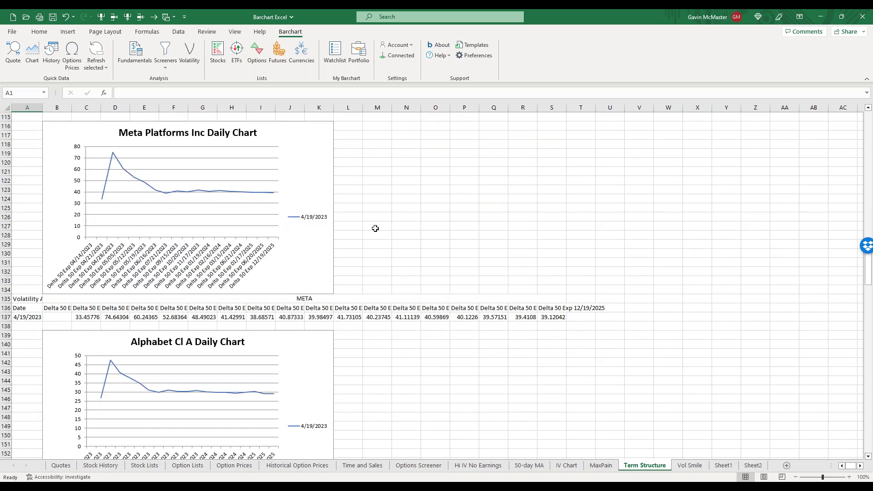
{"action": "scroll", "coordinate": [376, 228], "scroll_direction": "down", "scroll_amount": 8}
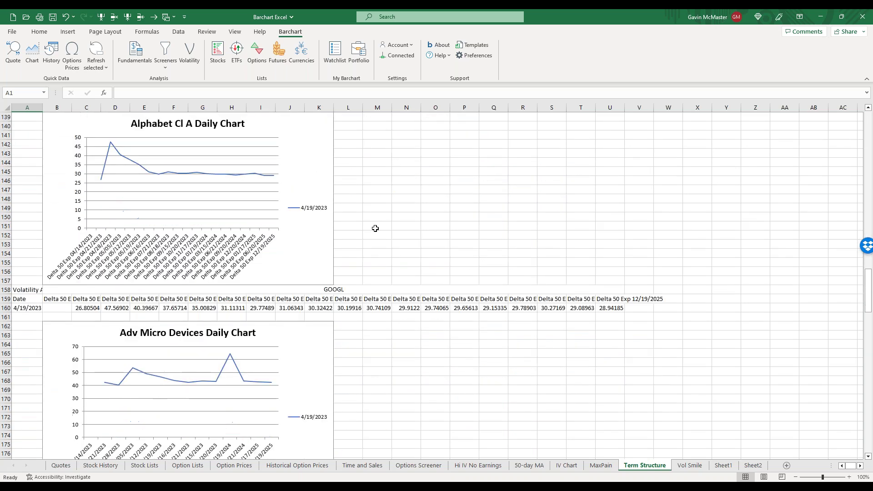
{"action": "scroll", "coordinate": [375, 229], "scroll_direction": "down", "scroll_amount": 12}
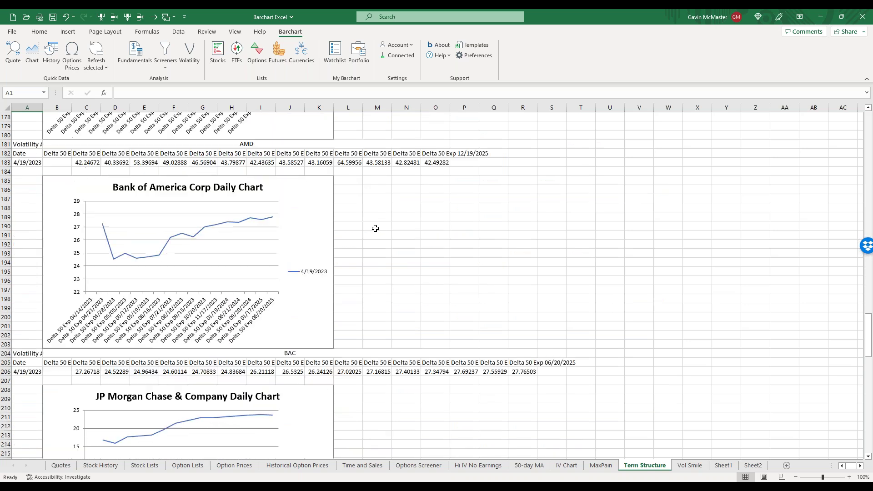
{"action": "scroll", "coordinate": [375, 228], "scroll_direction": "down", "scroll_amount": 7}
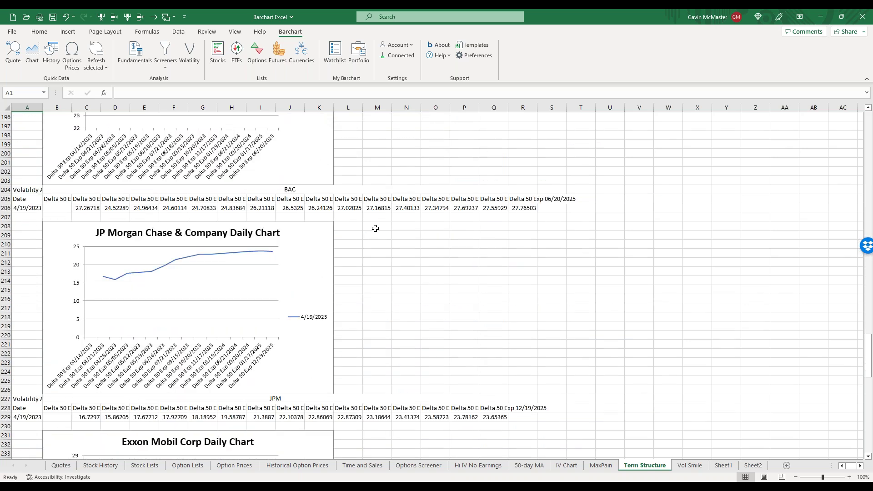
{"action": "scroll", "coordinate": [375, 228], "scroll_direction": "down", "scroll_amount": 1}
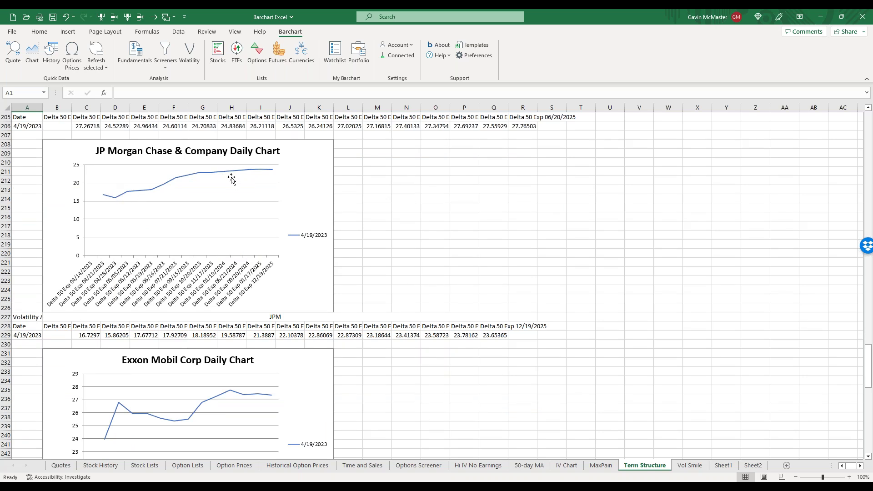
{"action": "scroll", "coordinate": [408, 196], "scroll_direction": "down", "scroll_amount": 8}
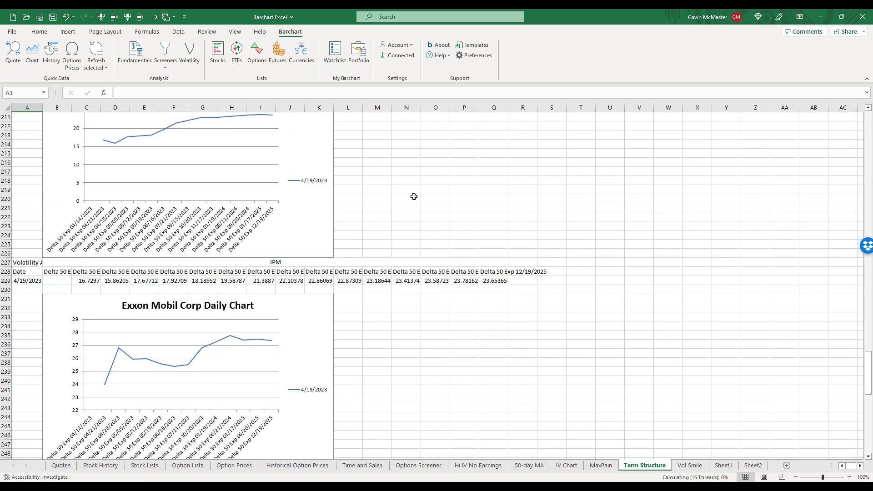
{"action": "scroll", "coordinate": [408, 196], "scroll_direction": "down", "scroll_amount": 8}
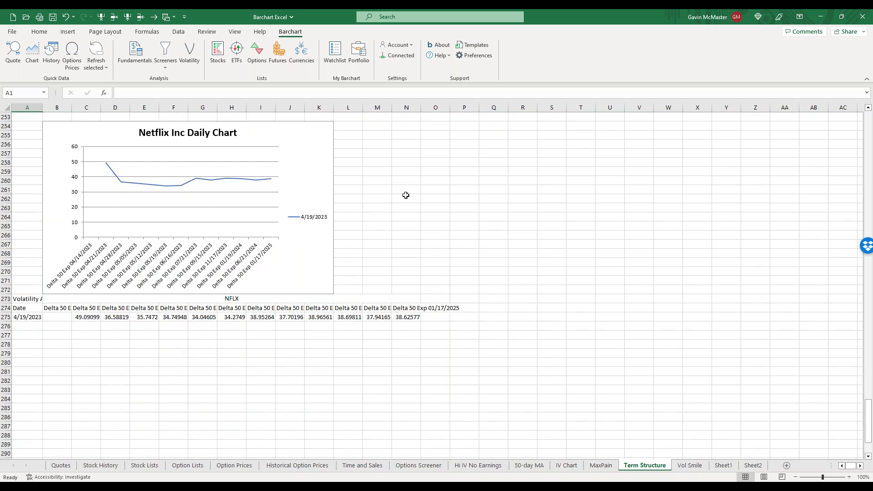
{"action": "scroll", "coordinate": [406, 195], "scroll_direction": "up", "scroll_amount": 1}
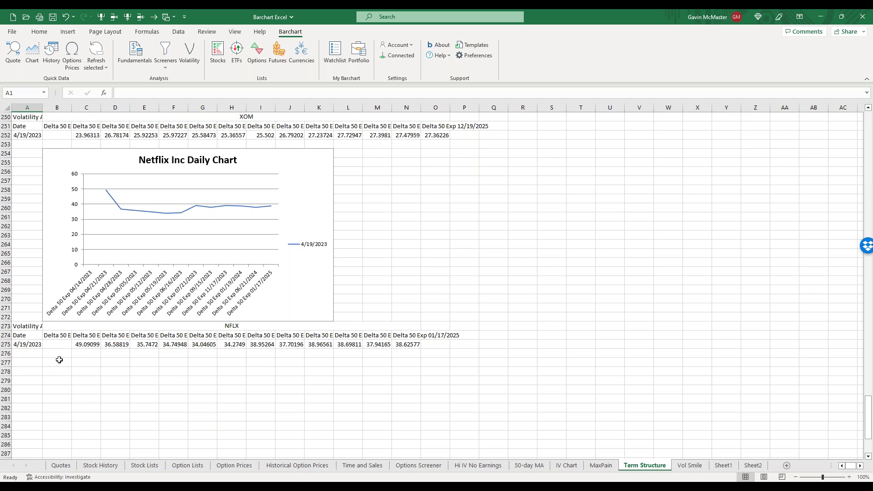
Step: Start a volatility analysis for Boeing (BA) at cell A277 and set its type to Term Structure
{"action": "left_click", "coordinate": [35, 362]}
{"action": "left_click", "coordinate": [190, 66]}
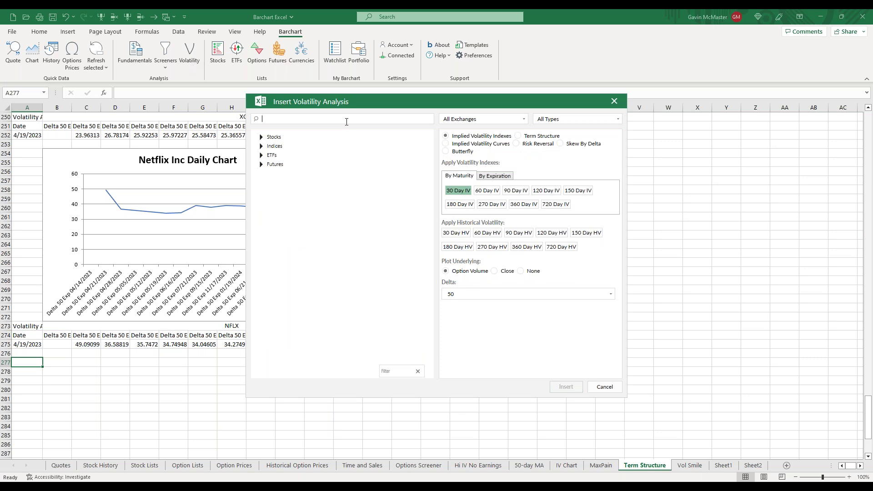
{"action": "type", "text": "ba"}
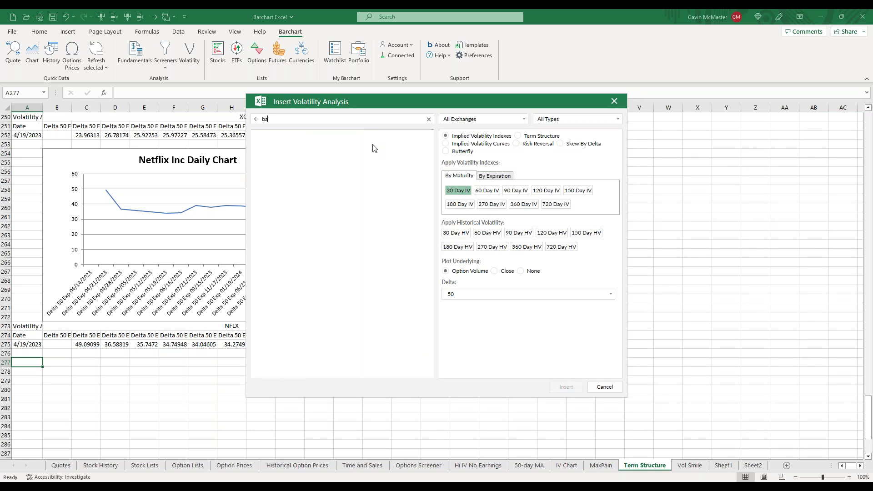
{"action": "left_click", "coordinate": [348, 157]}
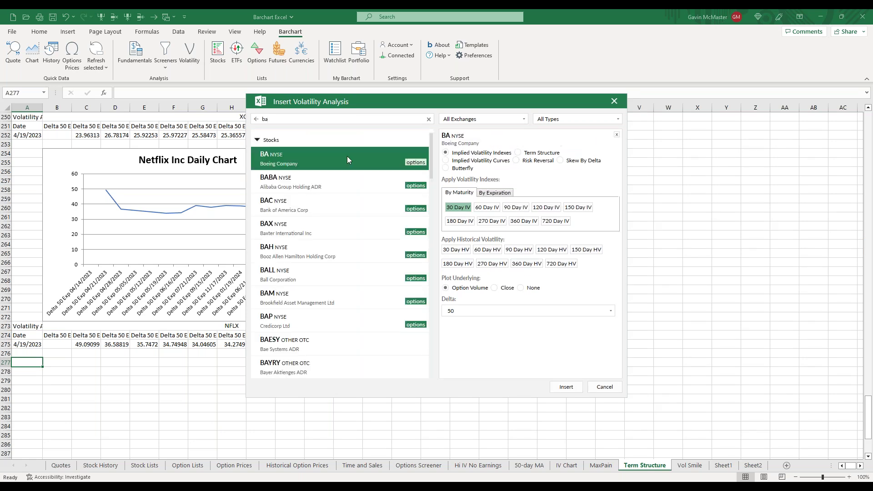
{"action": "left_click", "coordinate": [520, 155]}
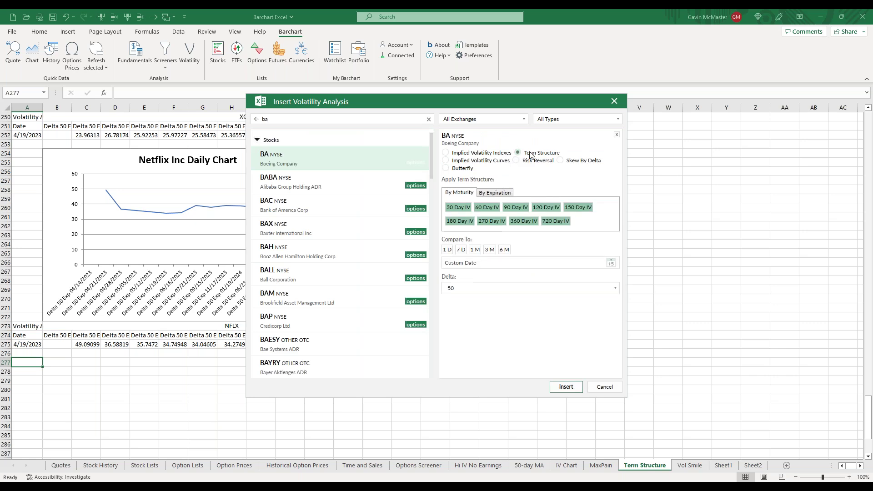
Step: Deselect every Boeing term structure maturity except 30 Day IV
{"action": "left_click", "coordinate": [483, 207]}
{"action": "left_click", "coordinate": [515, 207]}
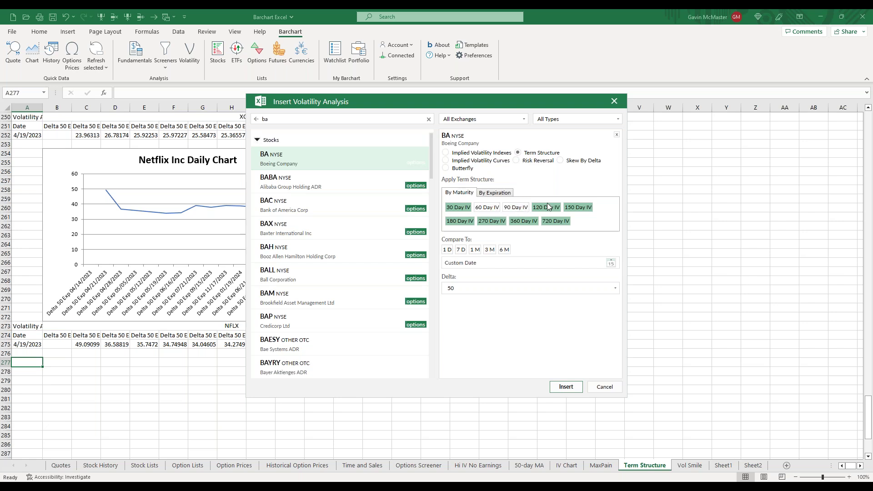
{"action": "left_click", "coordinate": [574, 205]}
{"action": "left_click", "coordinate": [556, 221]}
{"action": "left_click", "coordinate": [533, 222]}
{"action": "left_click", "coordinate": [484, 223]}
{"action": "left_click", "coordinate": [473, 223]}
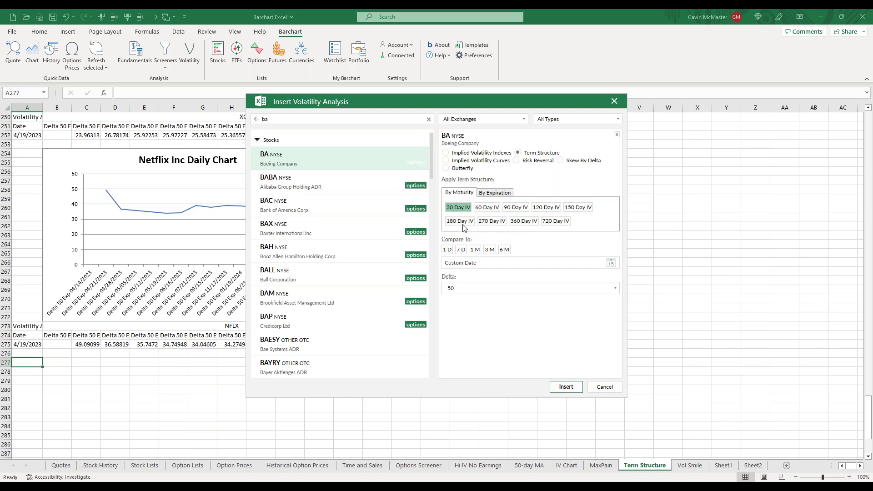
Step: Apply the Boeing term structure by expiration with all equity option expirations selected, and insert it into the sheet
{"action": "left_click", "coordinate": [500, 190]}
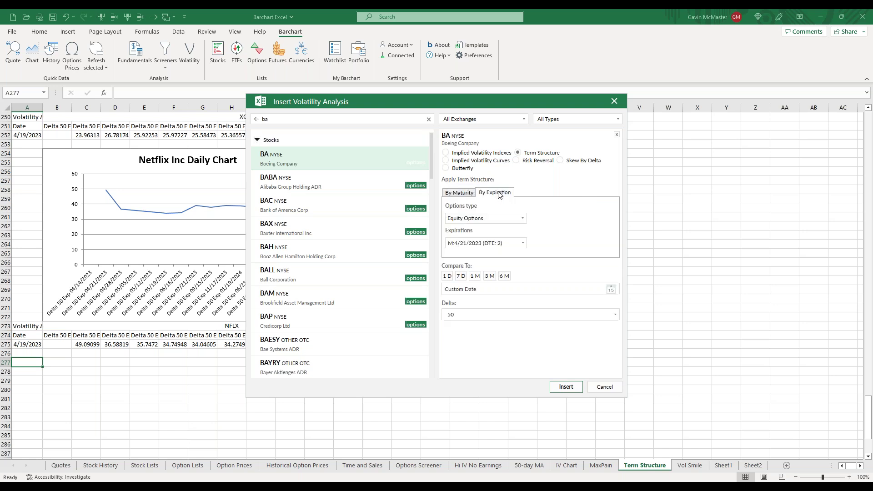
{"action": "left_click", "coordinate": [517, 244]}
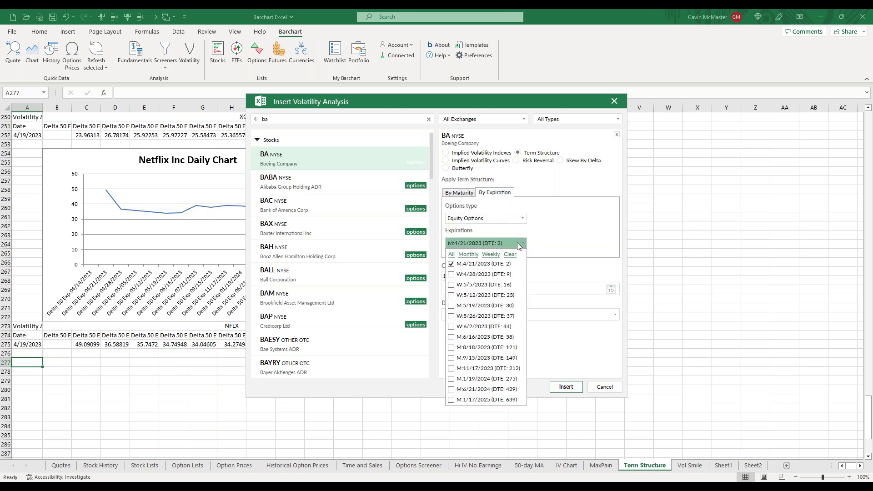
{"action": "left_click", "coordinate": [451, 255]}
{"action": "left_click", "coordinate": [535, 378]}
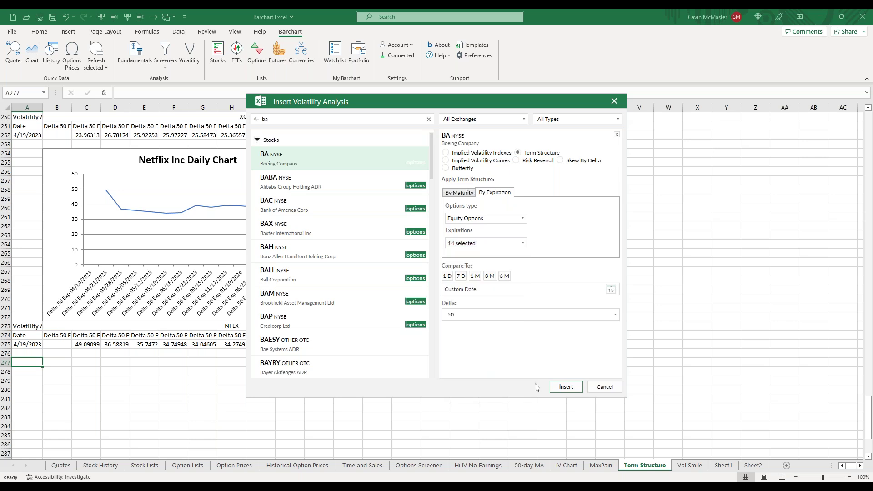
{"action": "left_click", "coordinate": [555, 387]}
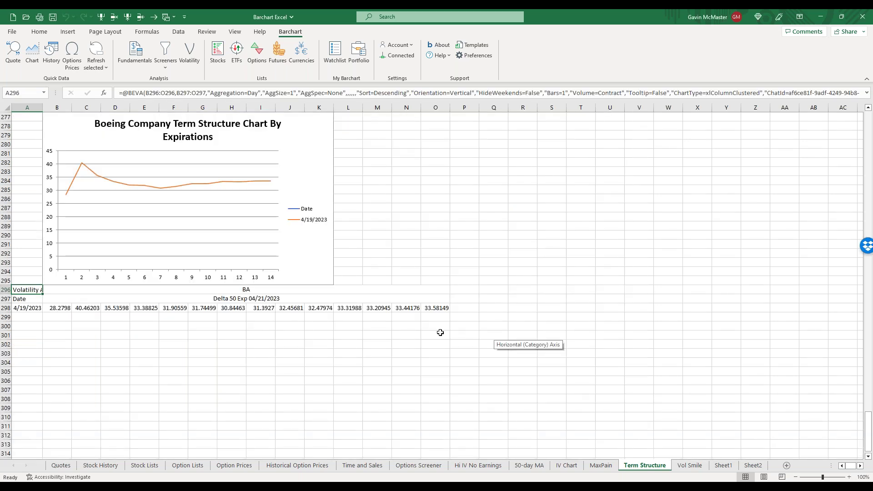
{"action": "scroll", "coordinate": [205, 263], "scroll_direction": "up", "scroll_amount": 1}
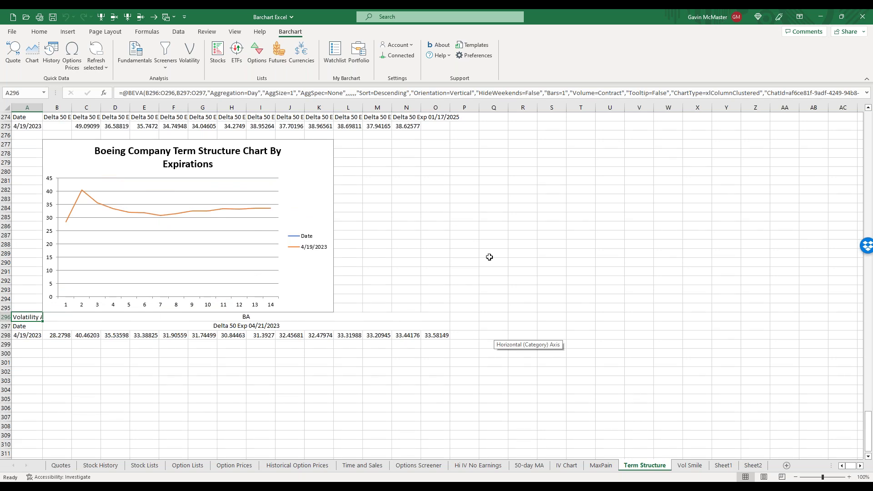
Step: Open the Vol Smile sheet and examine the implied volatility curves from the Tesla chart down to the Netflix chart
{"action": "left_click", "coordinate": [689, 465]}
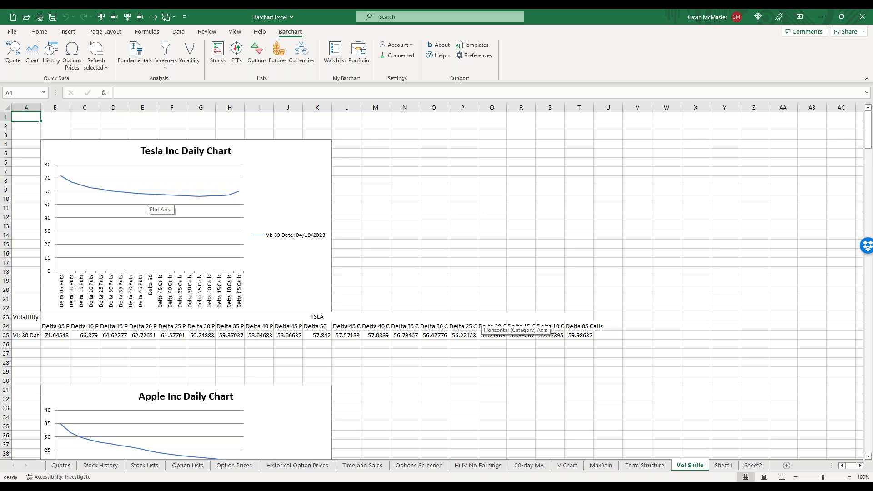
{"action": "scroll", "coordinate": [153, 294], "scroll_direction": "down", "scroll_amount": 6}
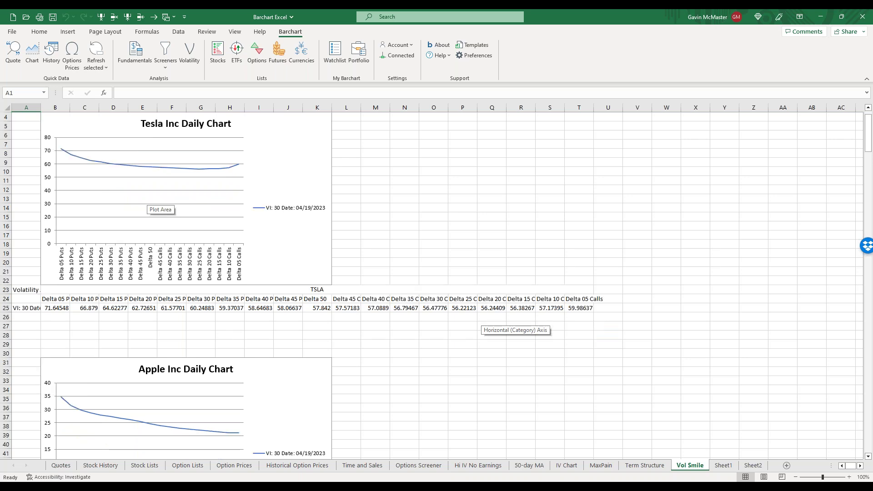
{"action": "mouse_move", "coordinate": [72, 273]}
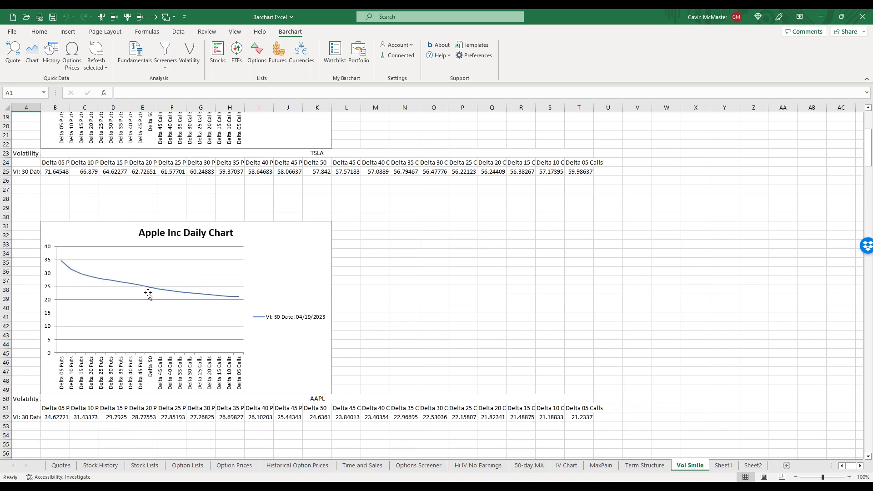
{"action": "mouse_move", "coordinate": [152, 290]}
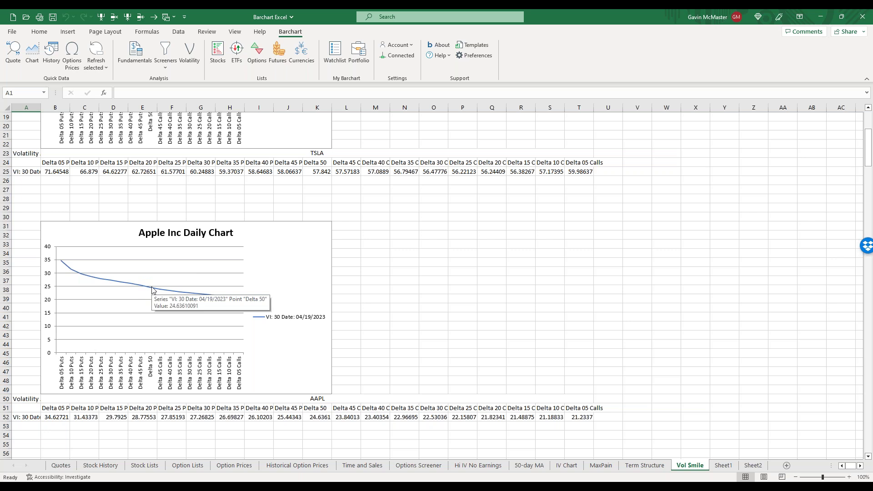
{"action": "scroll", "coordinate": [382, 263], "scroll_direction": "down", "scroll_amount": 1}
{"action": "scroll", "coordinate": [381, 263], "scroll_direction": "down", "scroll_amount": 11}
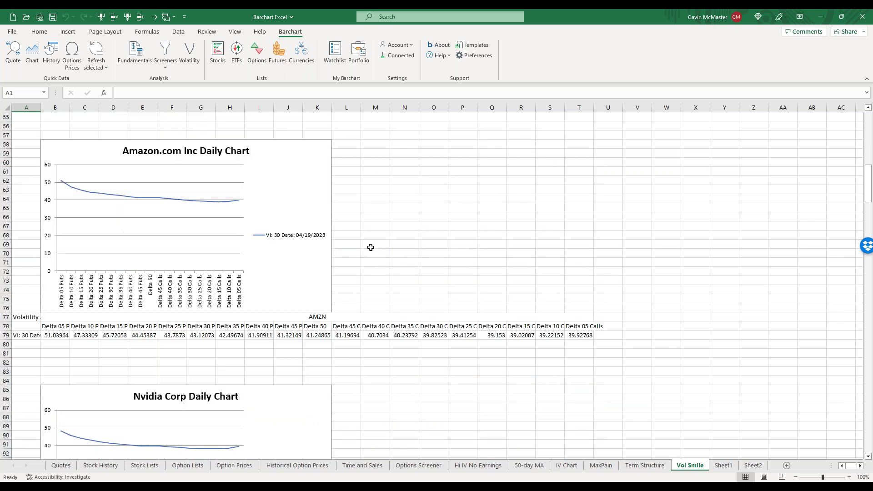
{"action": "scroll", "coordinate": [371, 247], "scroll_direction": "down", "scroll_amount": 6}
{"action": "scroll", "coordinate": [371, 247], "scroll_direction": "down", "scroll_amount": 8}
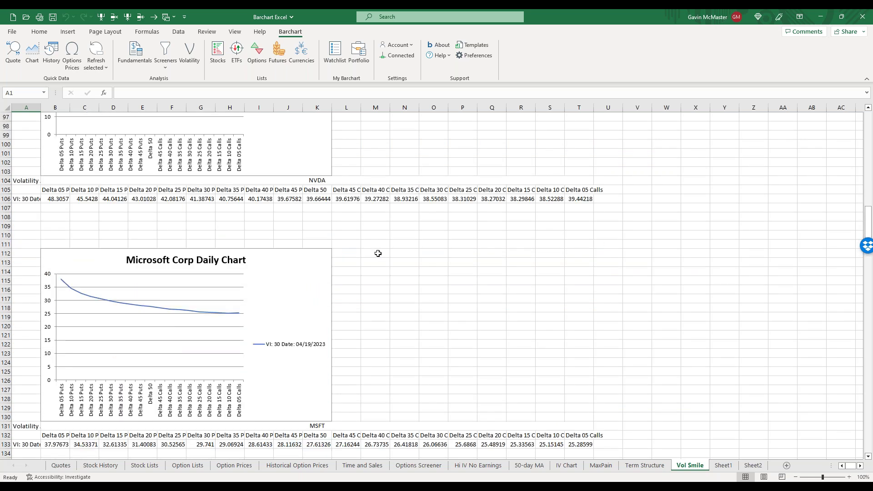
{"action": "scroll", "coordinate": [378, 253], "scroll_direction": "down", "scroll_amount": 3}
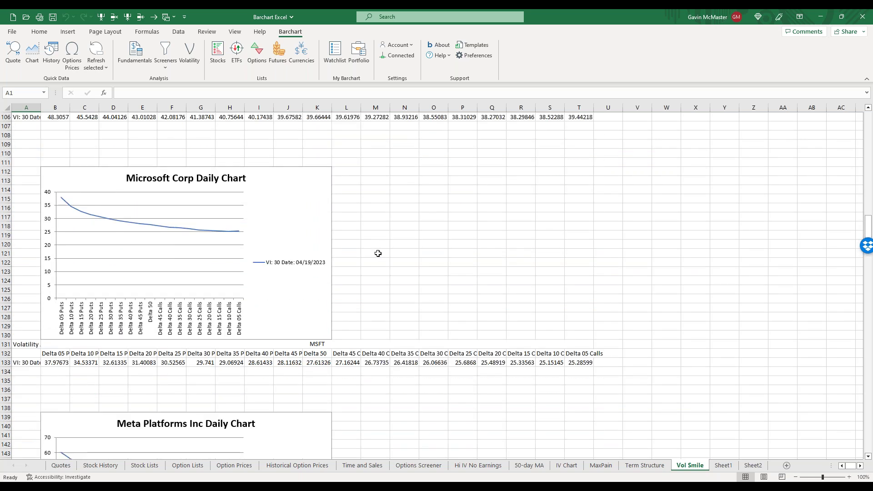
{"action": "scroll", "coordinate": [378, 253], "scroll_direction": "down", "scroll_amount": 7}
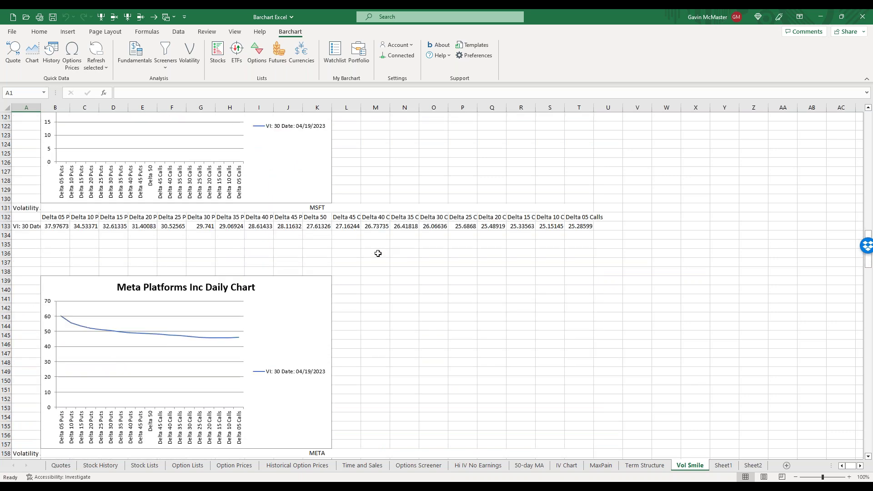
{"action": "scroll", "coordinate": [378, 253], "scroll_direction": "down", "scroll_amount": 7}
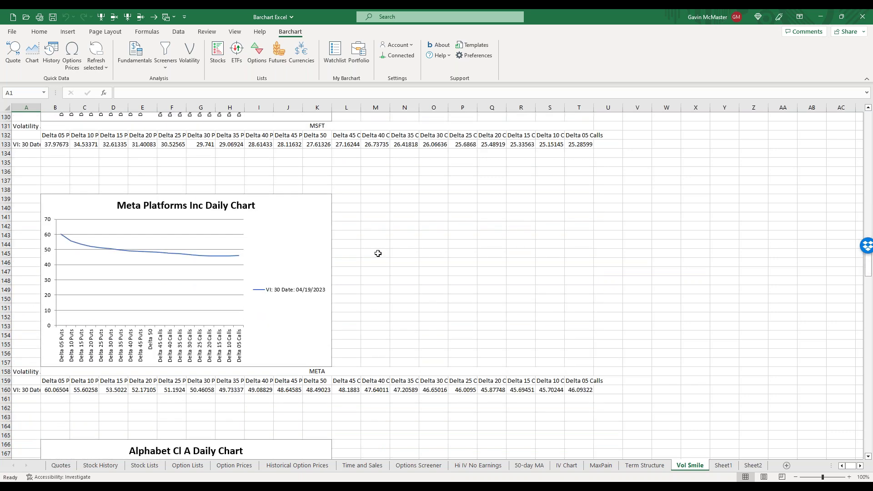
{"action": "scroll", "coordinate": [378, 253], "scroll_direction": "down", "scroll_amount": 3}
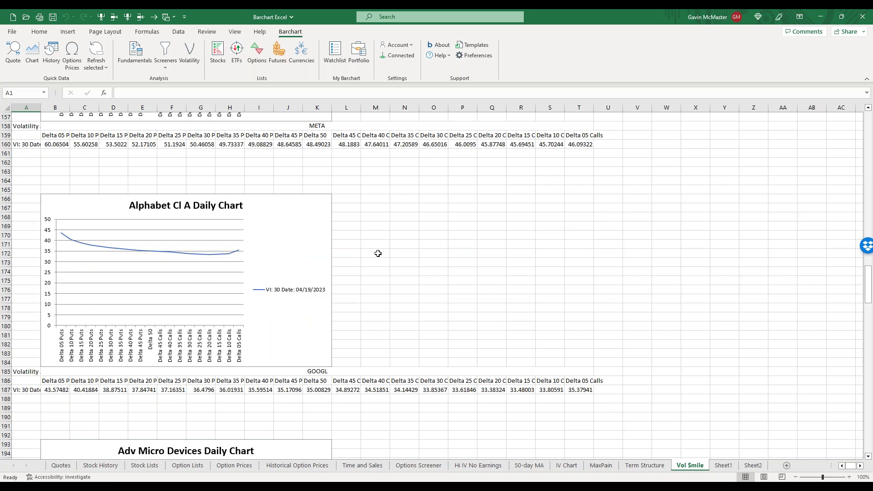
{"action": "scroll", "coordinate": [378, 254], "scroll_direction": "down", "scroll_amount": 13}
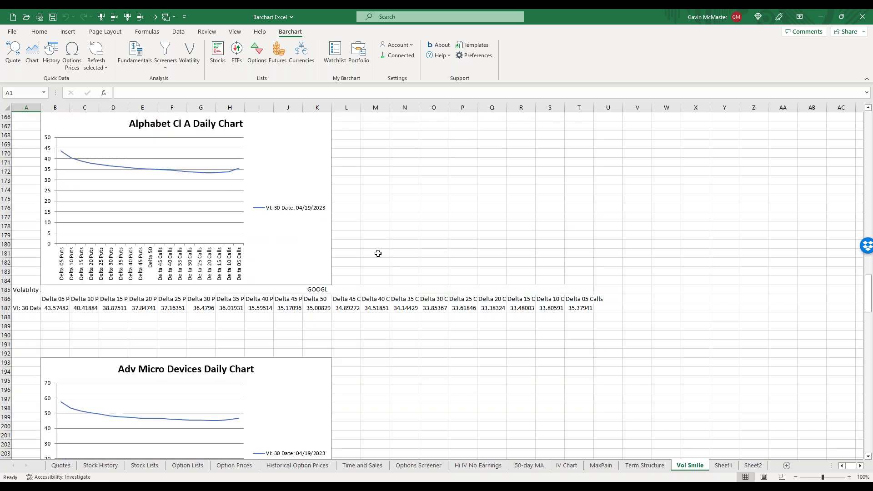
{"action": "scroll", "coordinate": [378, 253], "scroll_direction": "down", "scroll_amount": 9}
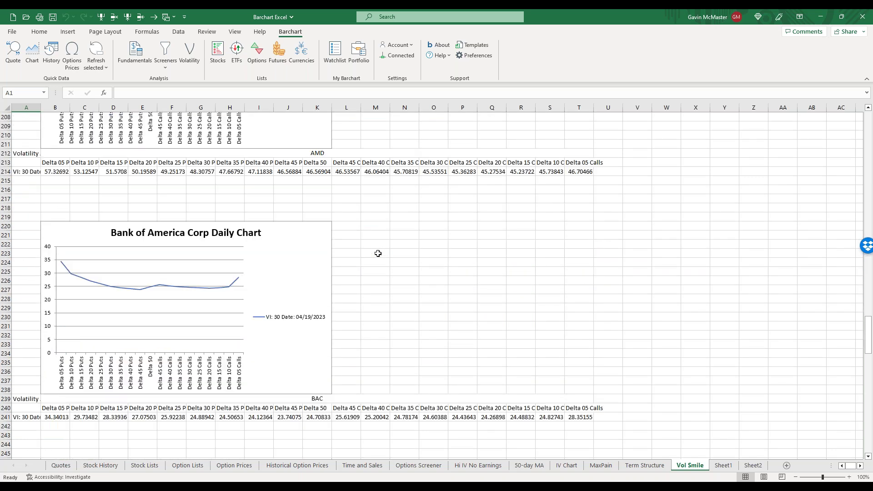
{"action": "scroll", "coordinate": [378, 253], "scroll_direction": "down", "scroll_amount": 5}
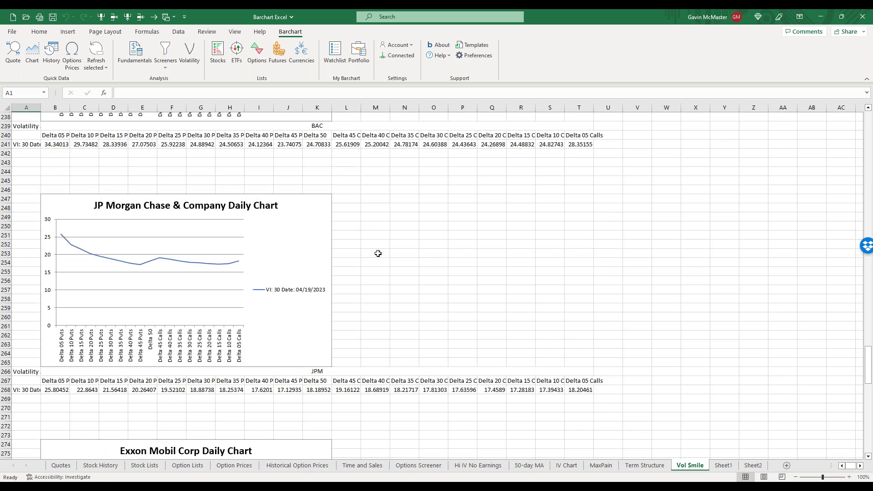
{"action": "scroll", "coordinate": [378, 253], "scroll_direction": "down", "scroll_amount": 14}
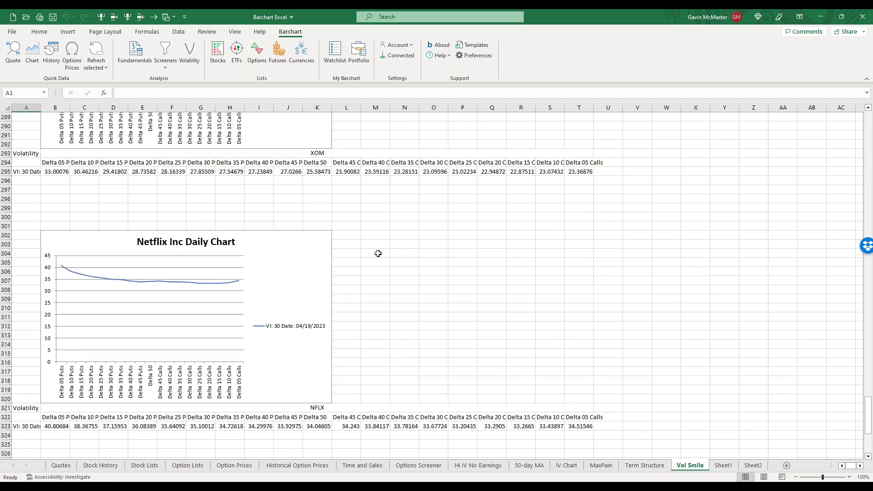
Step: Insert a Boeing (BA) volatility analysis at cell A325 as Implied Volatility Curves using 30 Day IV and Call/Put Slopes
{"action": "scroll", "coordinate": [378, 254], "scroll_direction": "down", "scroll_amount": 8}
{"action": "left_click", "coordinate": [29, 310]}
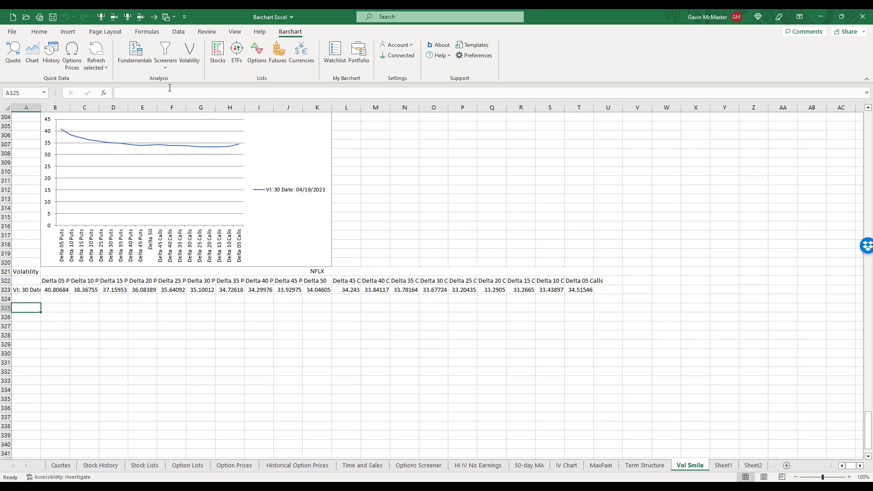
{"action": "left_click", "coordinate": [190, 67]}
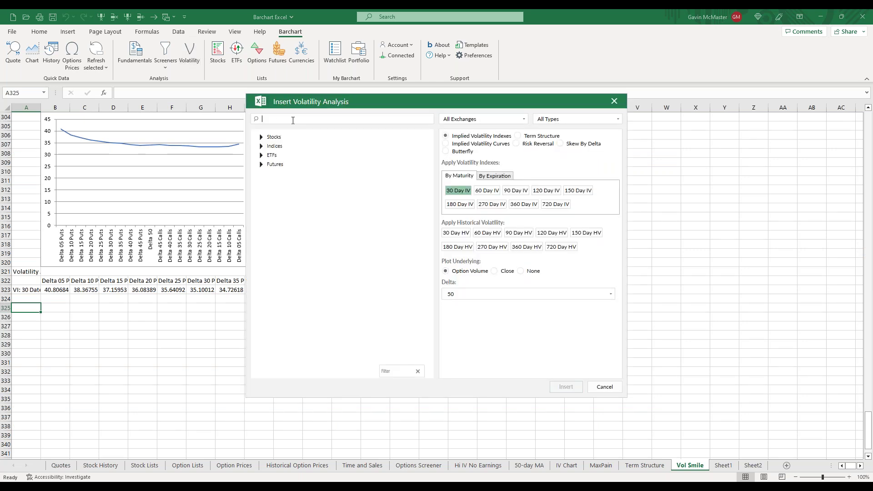
{"action": "type", "text": "ba"}
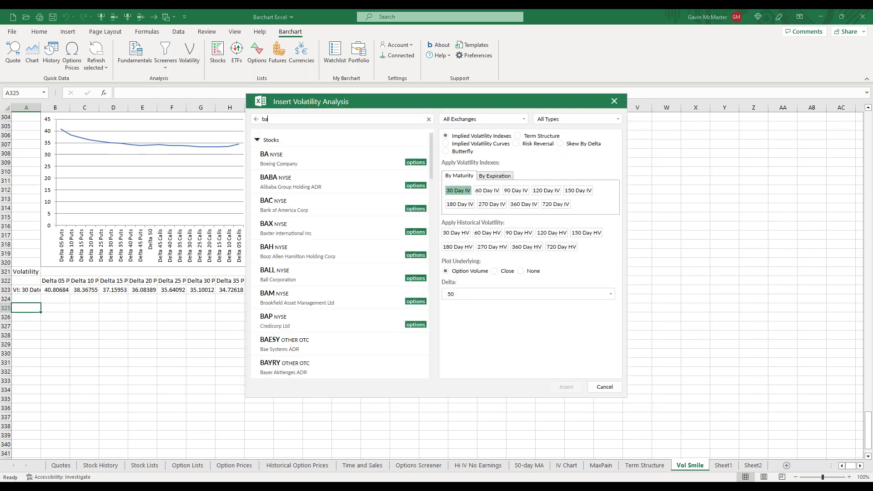
{"action": "left_click", "coordinate": [320, 159]}
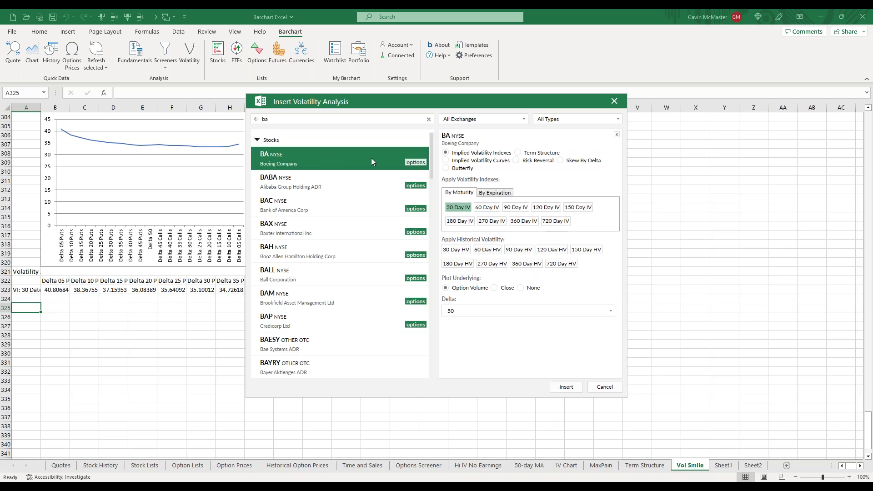
{"action": "left_click", "coordinate": [480, 164]}
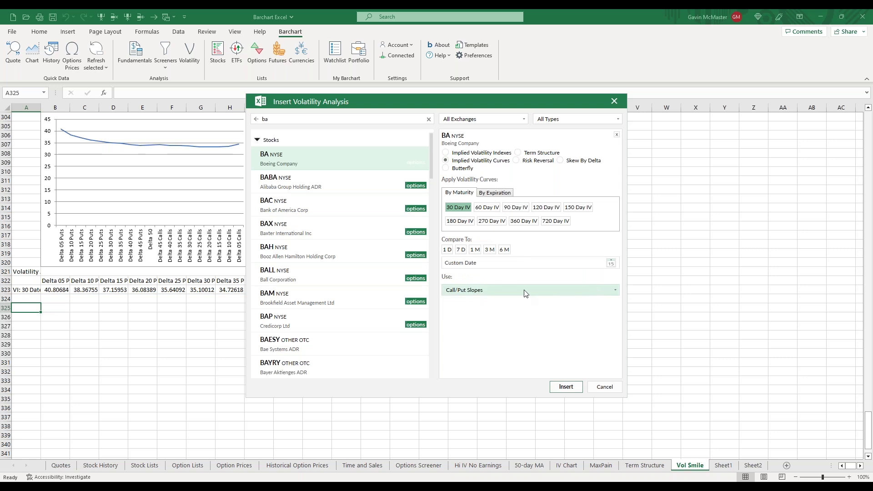
{"action": "left_click", "coordinate": [566, 387]}
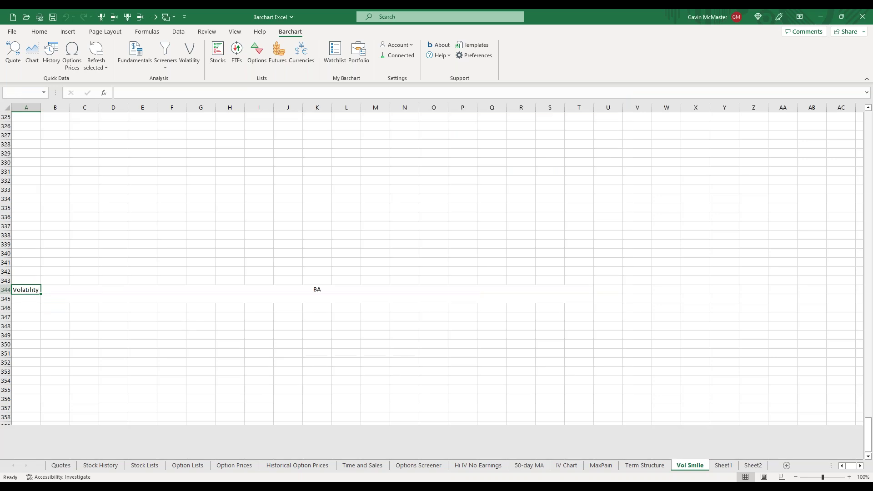
{"action": "scroll", "coordinate": [189, 273], "scroll_direction": "up", "scroll_amount": 2}
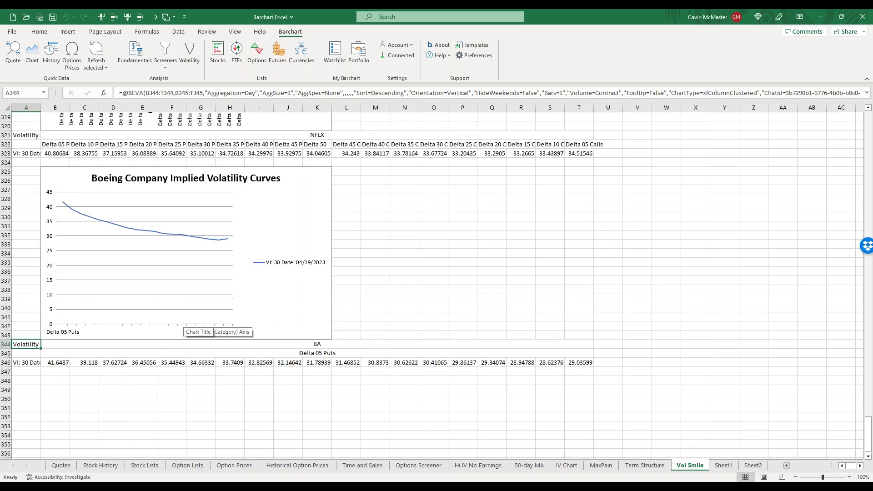
Step: Enlarge the Boeing Implied Volatility Curves chart so that it extends to about column N and row 346
{"action": "left_click", "coordinate": [319, 318]}
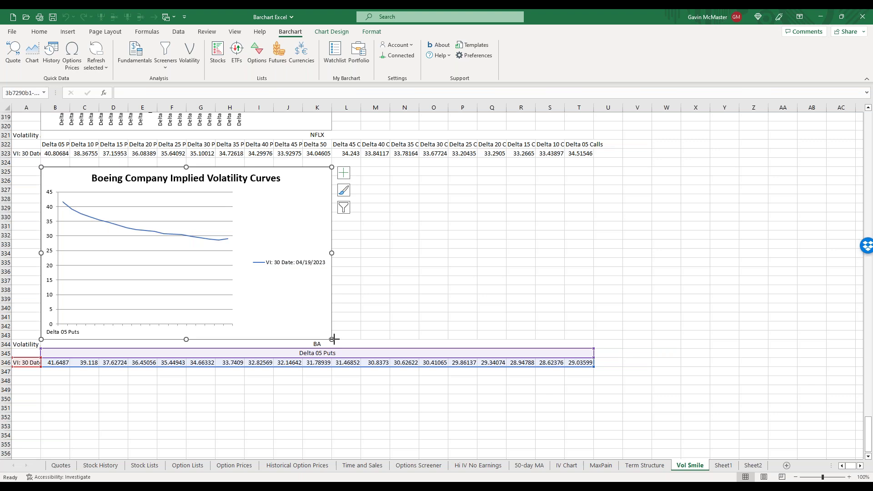
{"action": "left_click_drag", "start_coordinate": [334, 339], "coordinate": [408, 364]}
{"action": "left_click", "coordinate": [462, 290]}
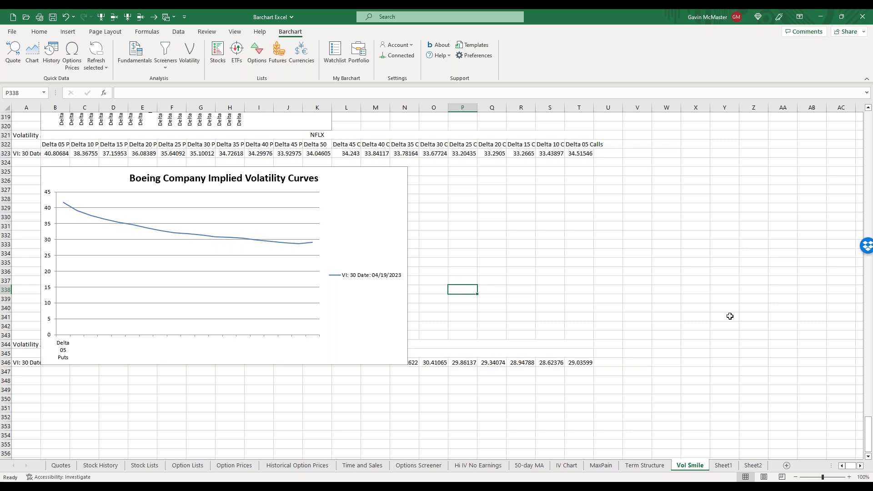
{"action": "left_click", "coordinate": [550, 234]}
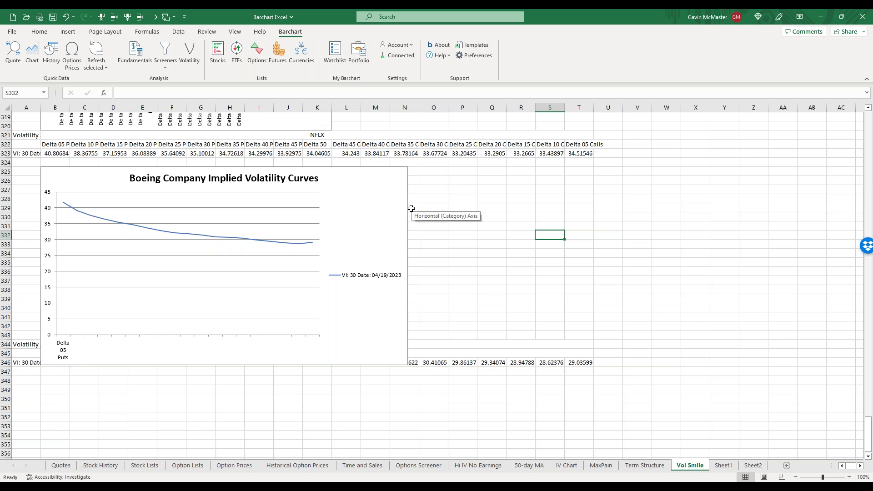
Step: Switch to the Barchart for Excel User Guide in the browser and expand its Volatility section to review the listed topics
{"action": "key", "text": "ctrl+Home"}
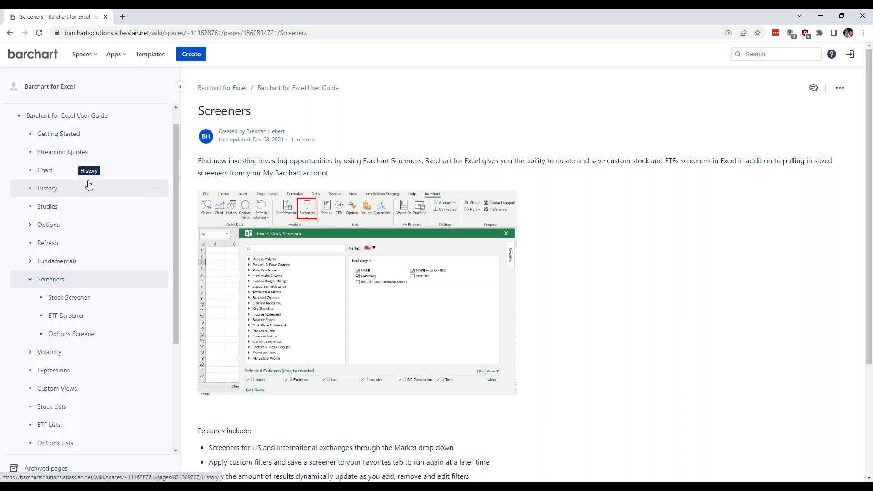
{"action": "scroll", "coordinate": [86, 211], "scroll_direction": "down", "scroll_amount": 3}
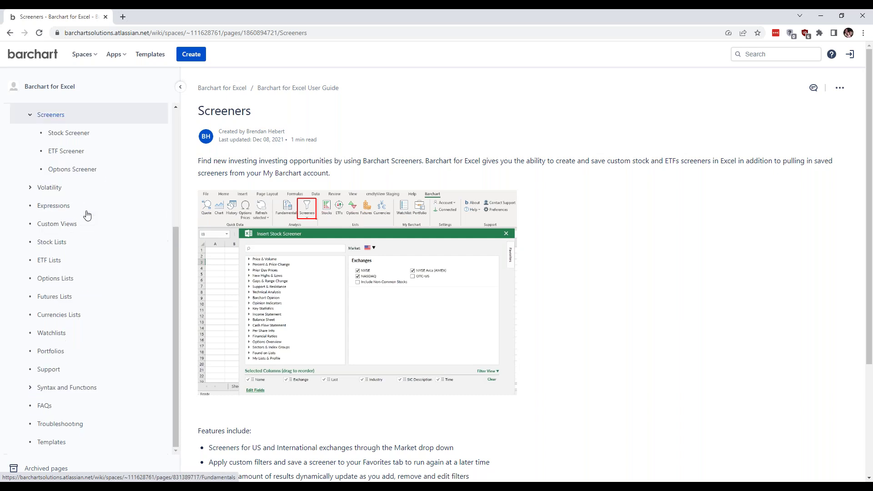
{"action": "left_click", "coordinate": [30, 188]}
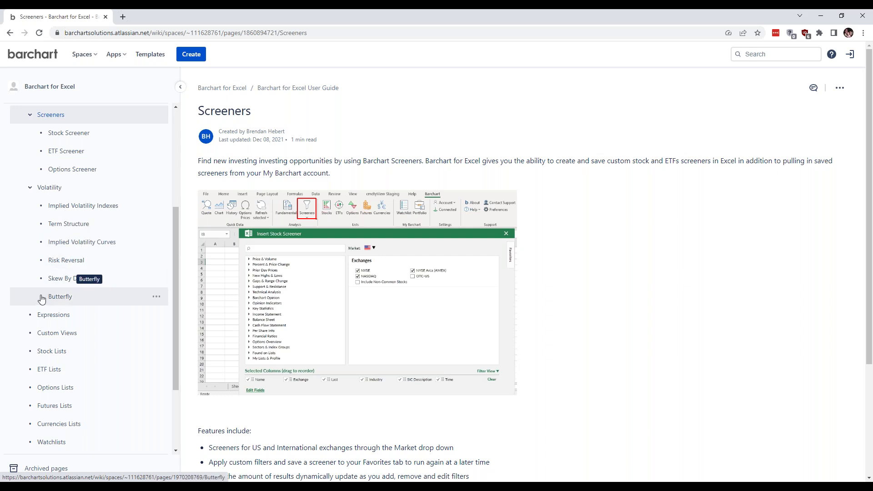
{"action": "scroll", "coordinate": [87, 232], "scroll_direction": "up", "scroll_amount": 1}
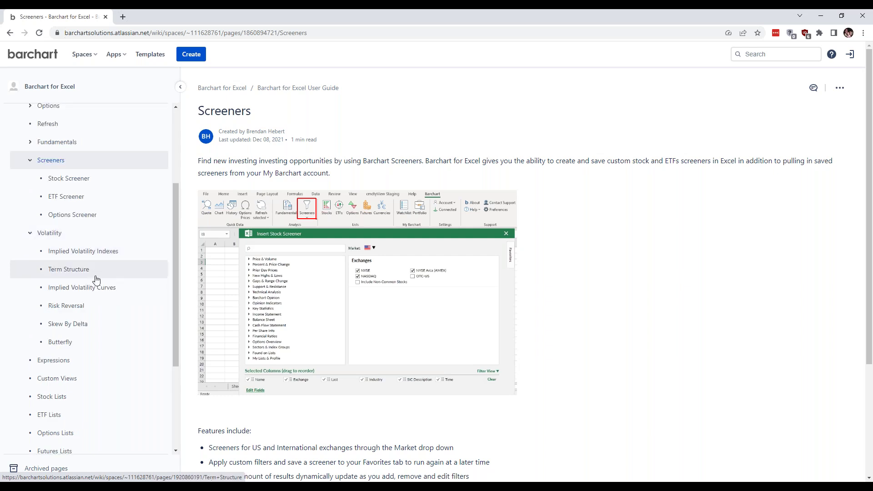
Step: Look over the Volatility topics and the entries below them in the user guide's contents list
{"action": "scroll", "coordinate": [105, 248], "scroll_direction": "down", "scroll_amount": 2}
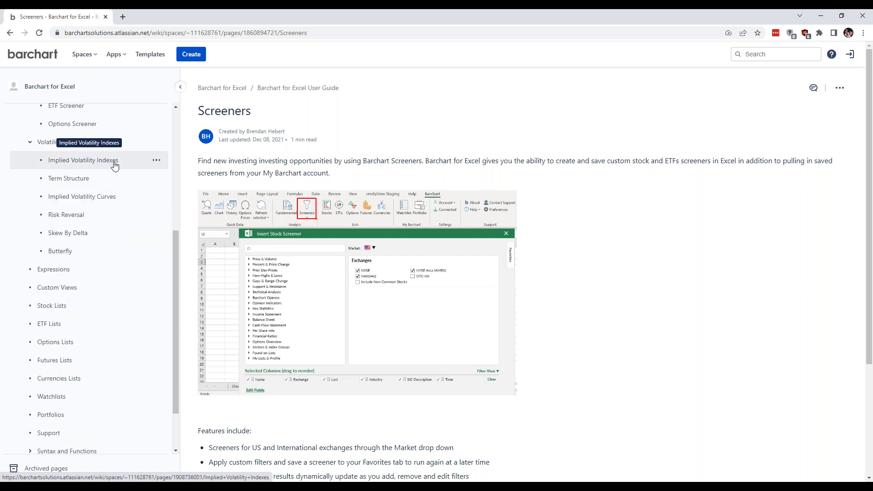
{"action": "scroll", "coordinate": [114, 161], "scroll_direction": "up", "scroll_amount": 2}
{"action": "scroll", "coordinate": [114, 166], "scroll_direction": "up", "scroll_amount": 3}
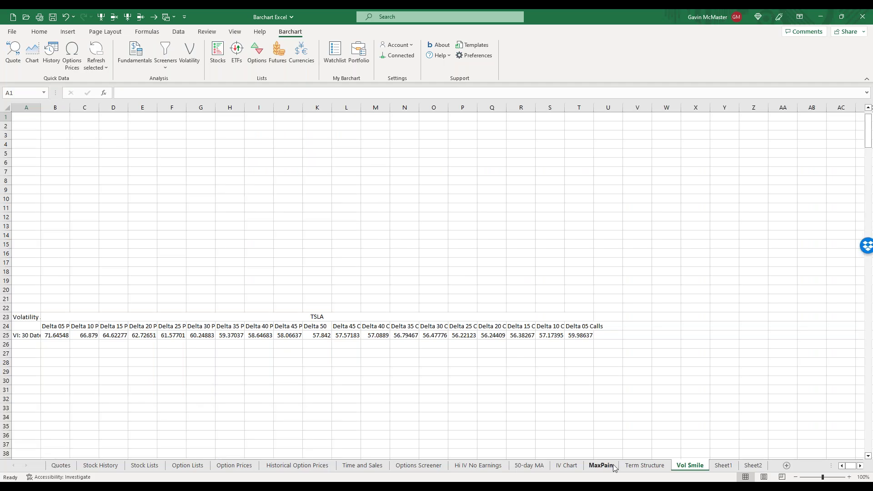
Step: Return to the Excel workbook, open the MaxPain sheet and examine its symbol and expiration date input cells
{"action": "left_click", "coordinate": [602, 466]}
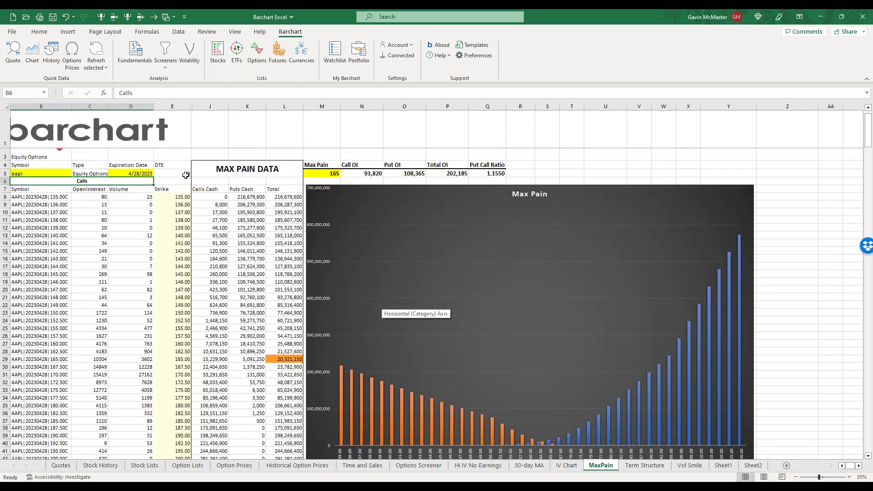
{"action": "left_click", "coordinate": [47, 173]}
{"action": "left_click", "coordinate": [115, 175]}
{"action": "left_click", "coordinate": [53, 172]}
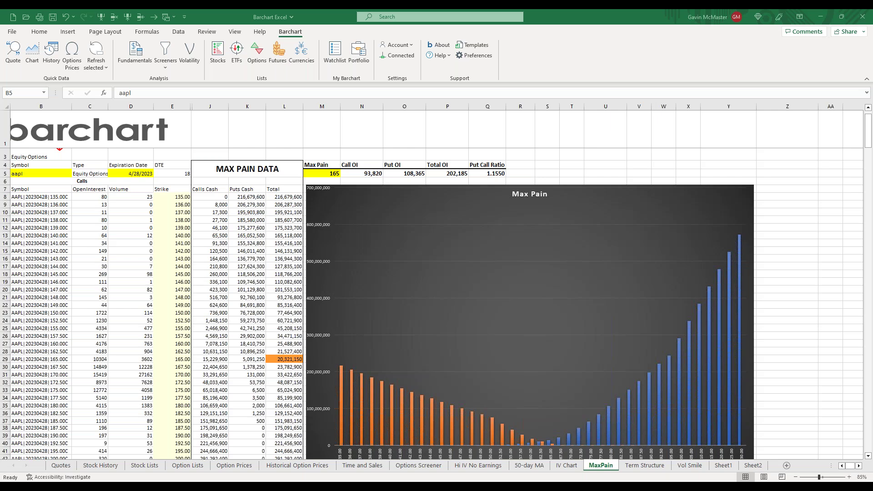
Step: On Sheet1, set up a QQQ volatility analysis as a Risk Reversal by expiration with no underlying plotted
{"action": "left_click", "coordinate": [723, 466]}
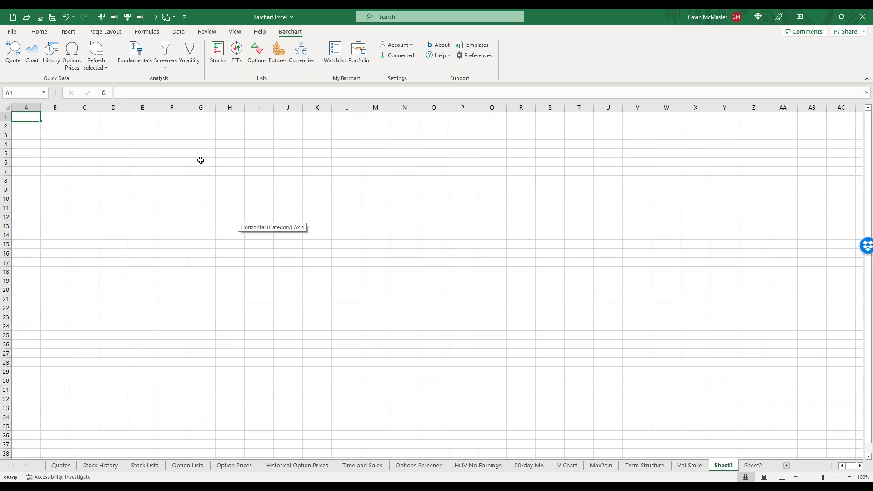
{"action": "left_click", "coordinate": [190, 63]}
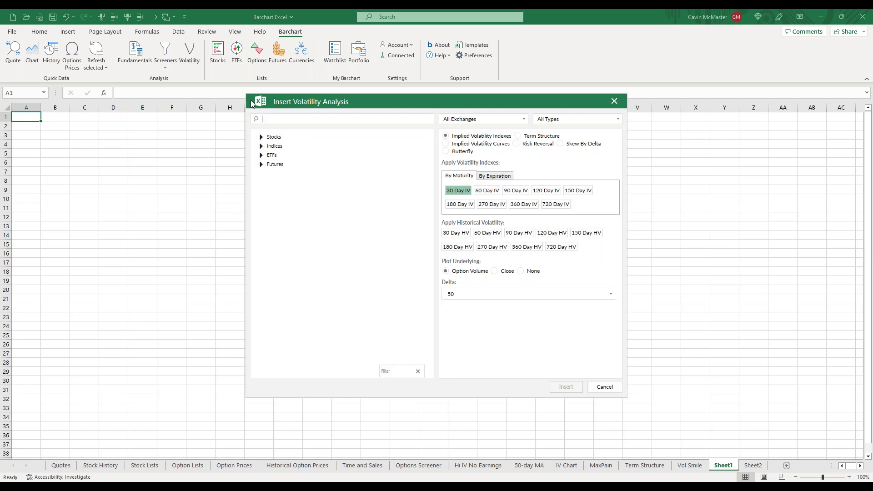
{"action": "type", "text": "qqq"}
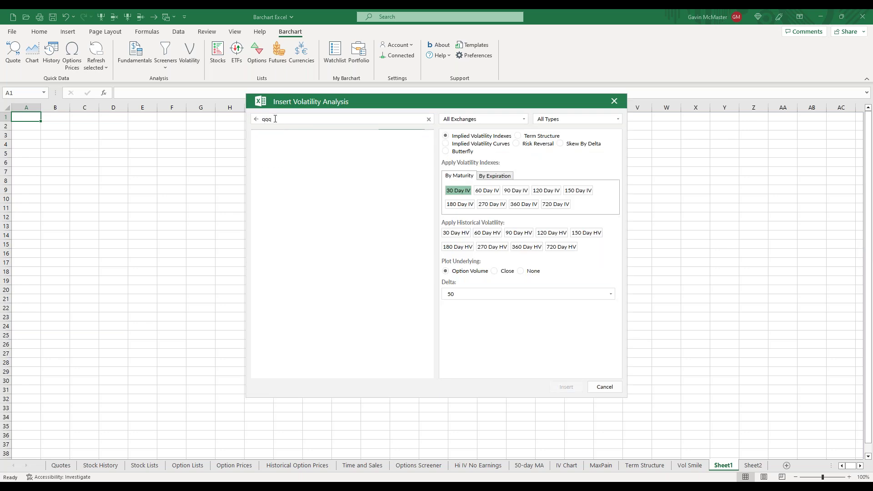
{"action": "left_click", "coordinate": [321, 160]}
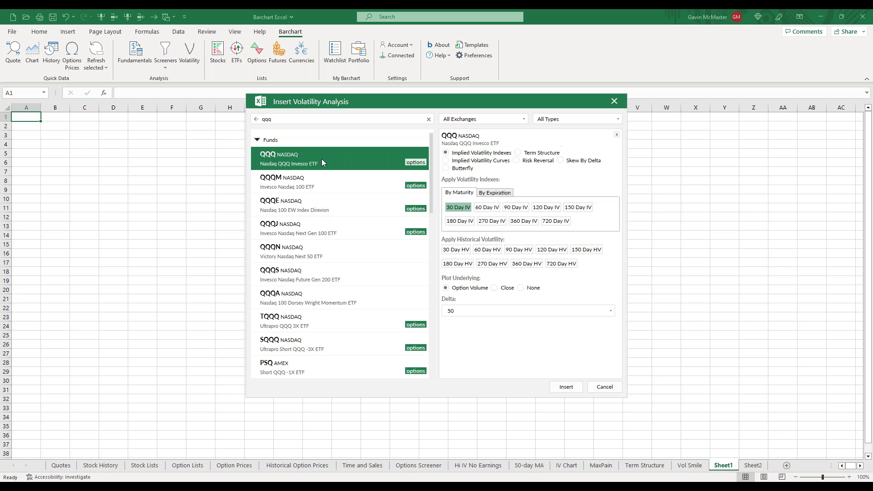
{"action": "left_click", "coordinate": [517, 161]}
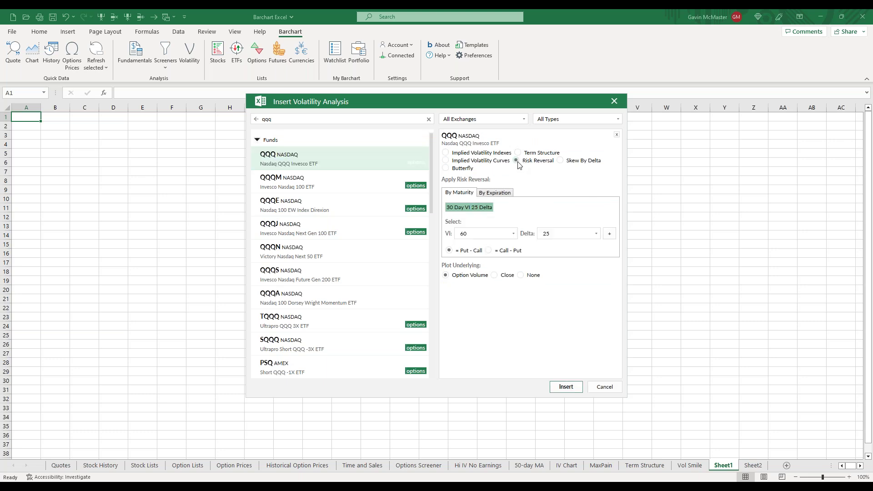
{"action": "left_click", "coordinate": [523, 275]}
{"action": "left_click", "coordinate": [497, 193]}
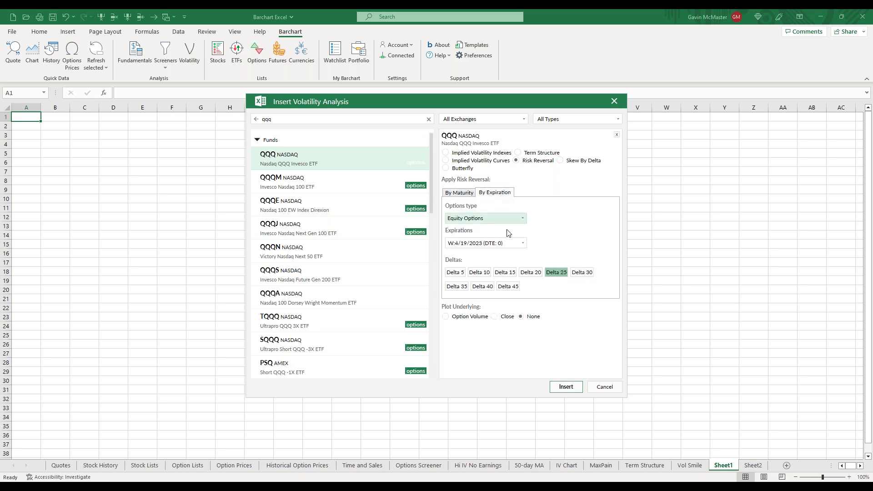
Step: Insert the QQQ risk reversal for only the 5/19/2023 expiration and enlarge its chart to about column P, row 27
{"action": "left_click", "coordinate": [521, 243]}
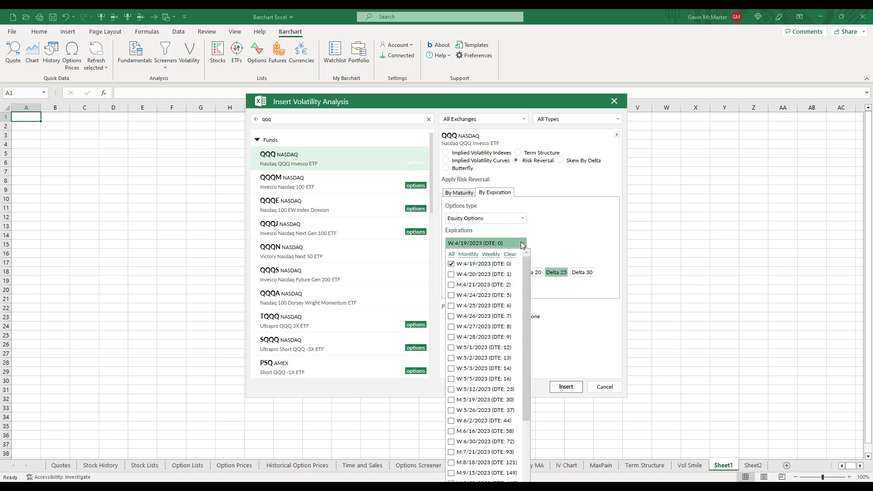
{"action": "left_click", "coordinate": [473, 264]}
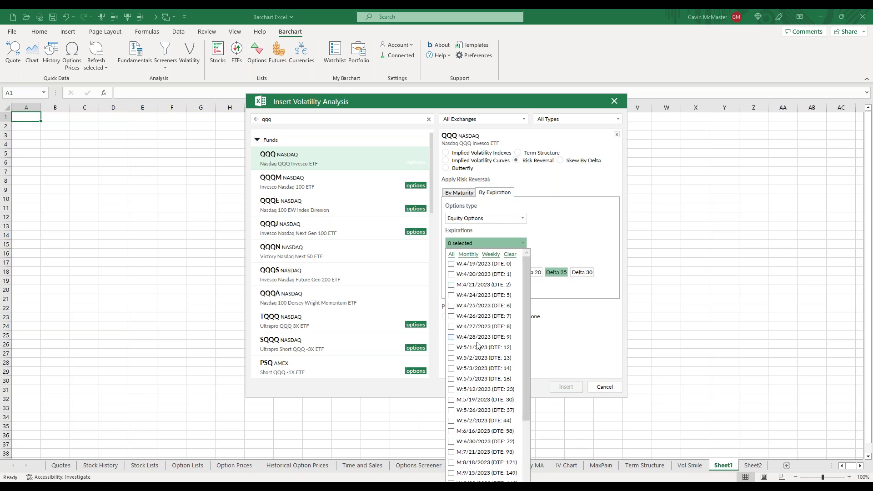
{"action": "left_click", "coordinate": [481, 400]}
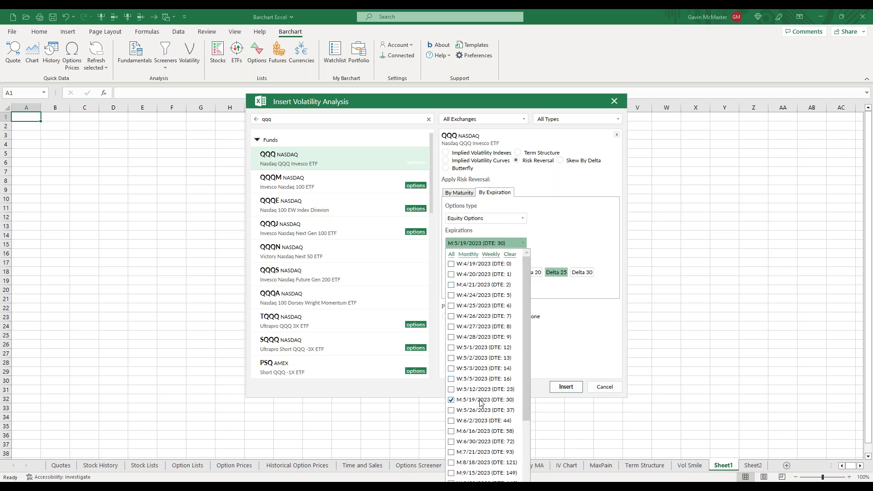
{"action": "left_click", "coordinate": [560, 340]}
{"action": "left_click", "coordinate": [564, 387]}
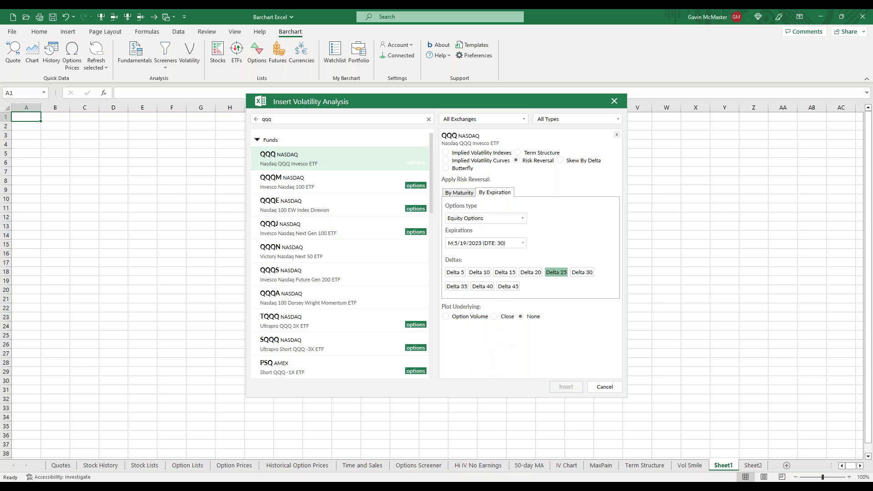
{"action": "left_click_drag", "start_coordinate": [336, 284], "coordinate": [486, 358]}
{"action": "mouse_move", "coordinate": [363, 236]}
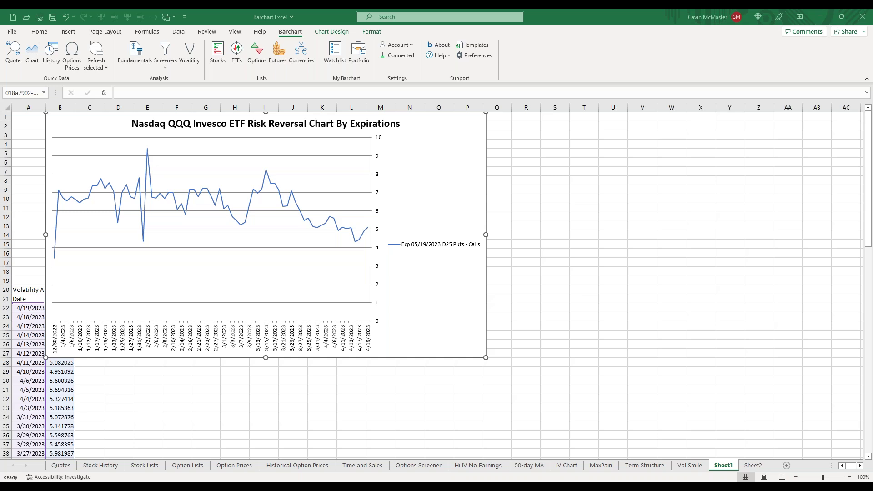
Step: On Sheet2, set up an SPY history with a Moving Average study using period 200, source Close and offset 0
{"action": "left_click", "coordinate": [751, 466]}
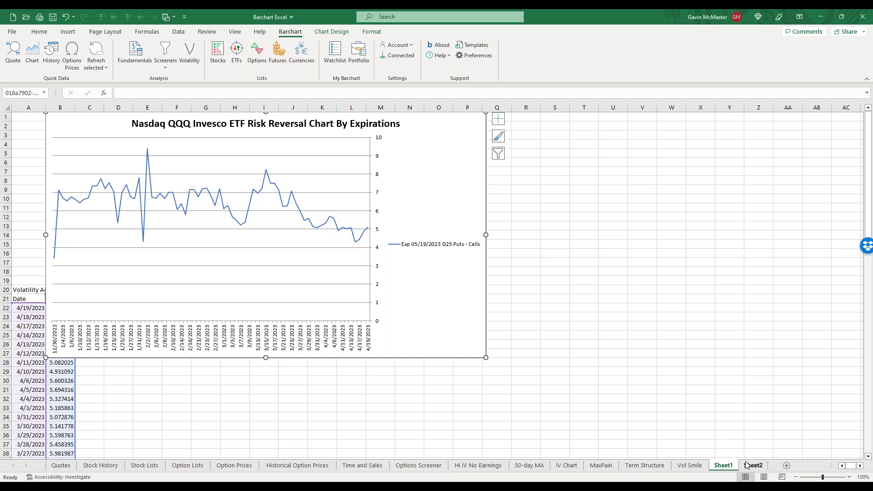
{"action": "left_click", "coordinate": [51, 63]}
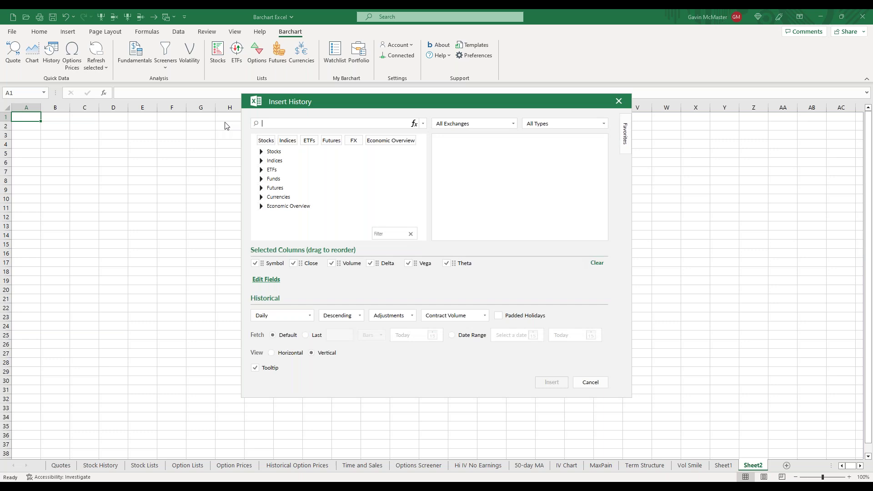
{"action": "type", "text": "SPY"}
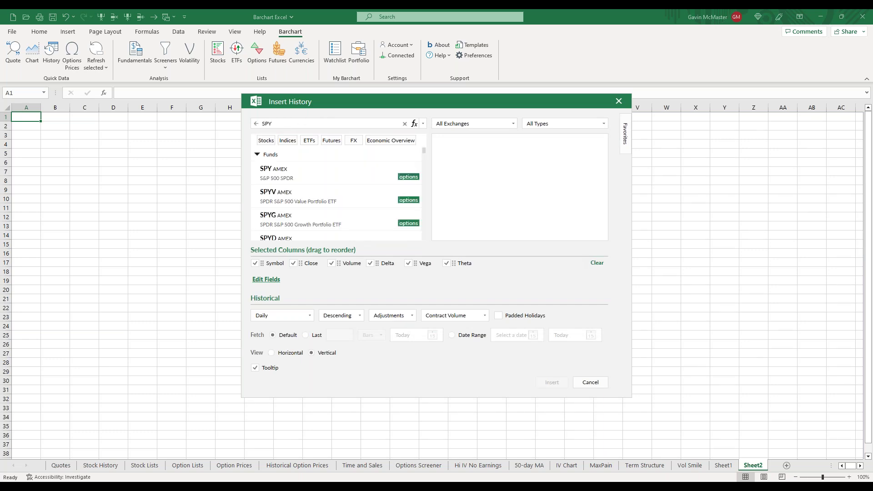
{"action": "left_click", "coordinate": [305, 173]}
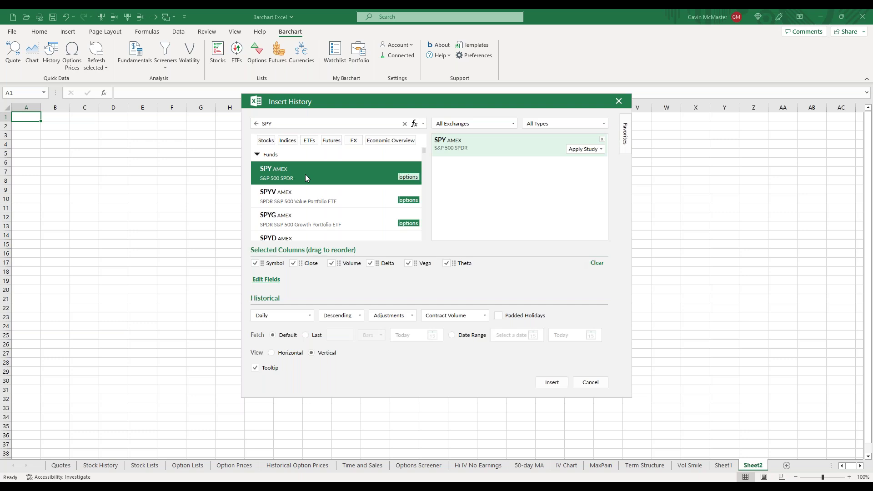
{"action": "left_click", "coordinate": [600, 151]}
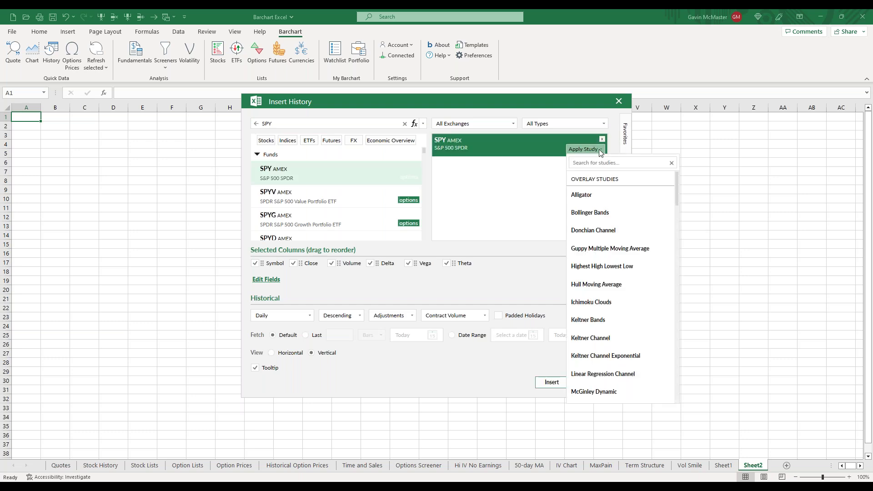
{"action": "scroll", "coordinate": [625, 247], "scroll_direction": "down", "scroll_amount": 1}
{"action": "scroll", "coordinate": [624, 247], "scroll_direction": "down", "scroll_amount": 1}
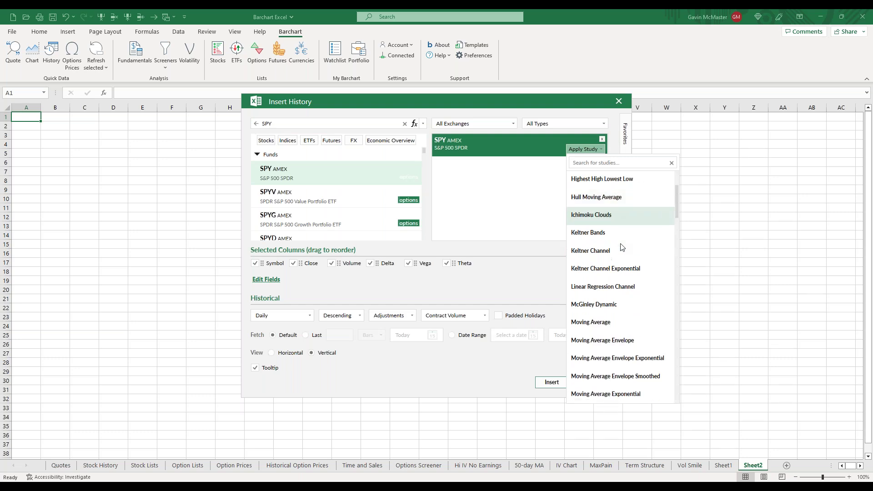
{"action": "left_click", "coordinate": [616, 323]}
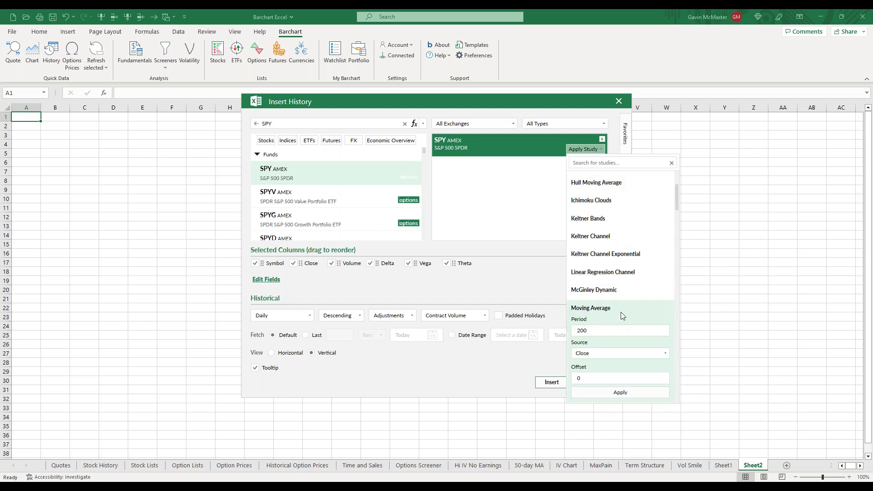
{"action": "left_click", "coordinate": [622, 393]}
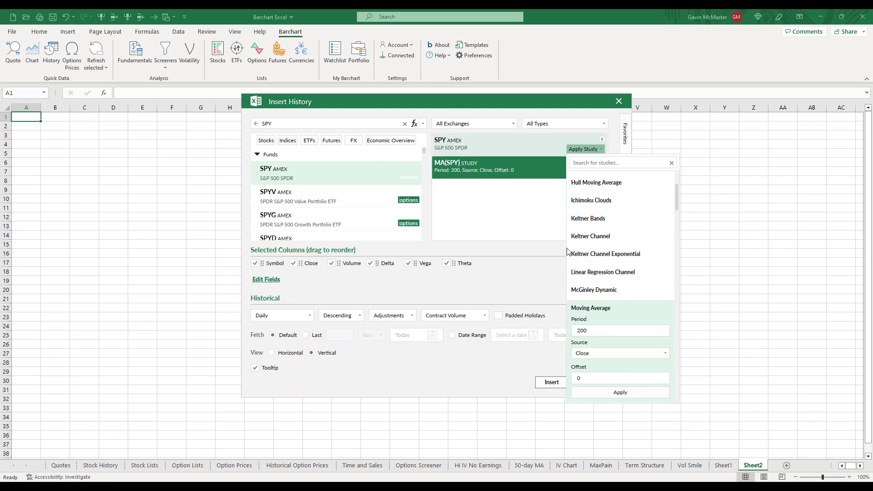
Step: Add a 50-period Moving Average study to the SPY history setup, look through the overlay studies, and close it without inserting
{"action": "double_click", "coordinate": [592, 331]}
{"action": "type", "text": "50"}
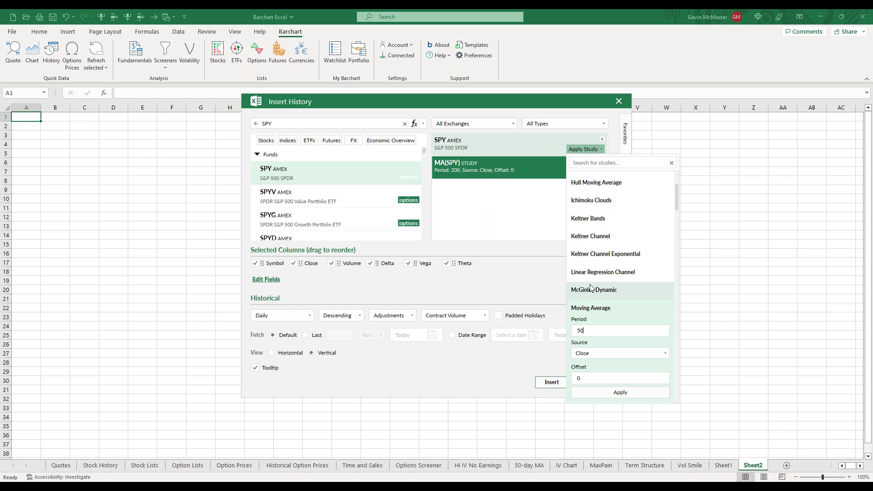
{"action": "left_click", "coordinate": [620, 392]}
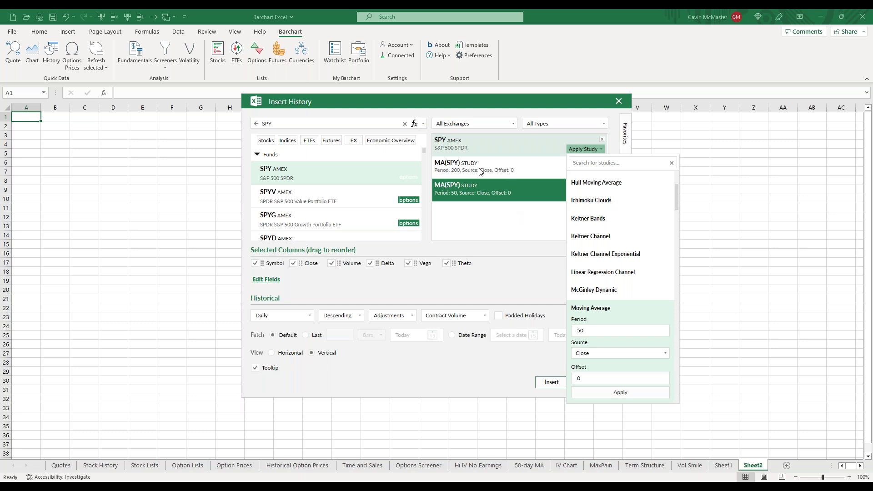
{"action": "scroll", "coordinate": [640, 228], "scroll_direction": "up", "scroll_amount": 5}
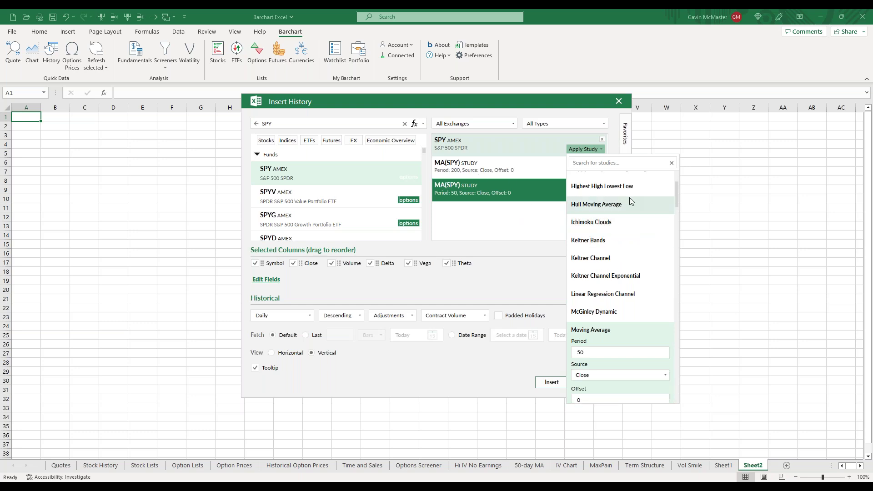
{"action": "scroll", "coordinate": [629, 197], "scroll_direction": "up", "scroll_amount": 1}
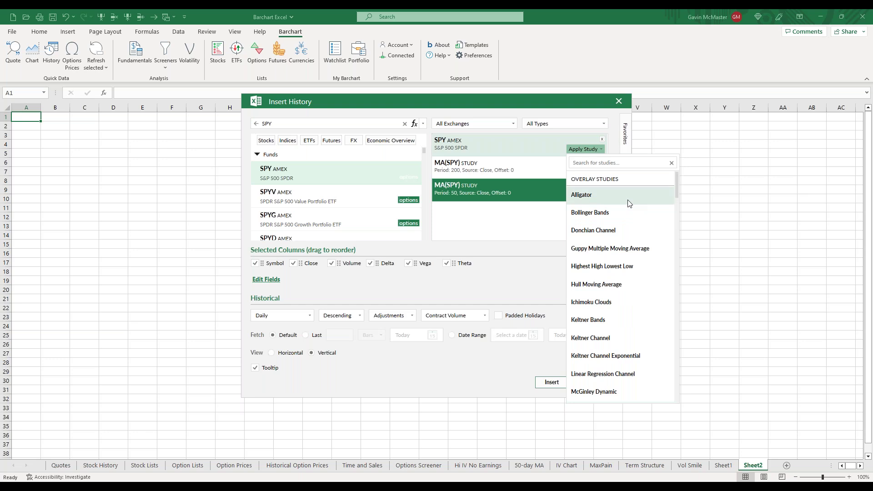
{"action": "left_click", "coordinate": [618, 101]}
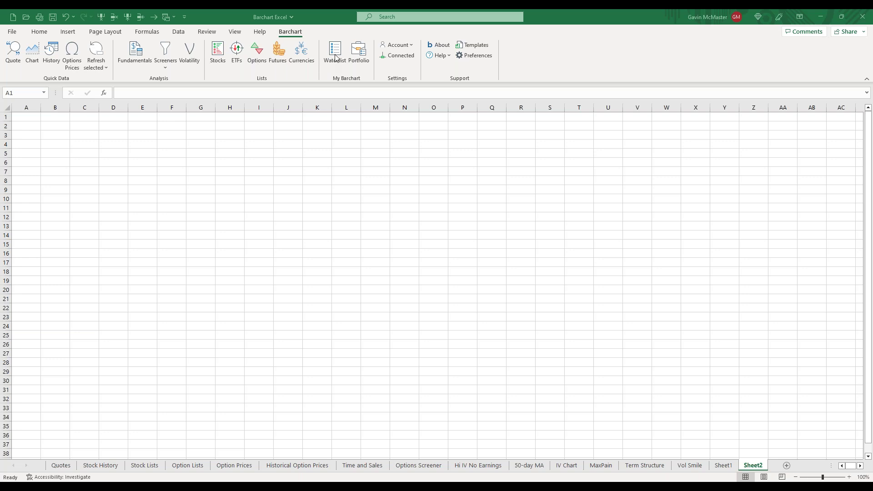
{"action": "left_click", "coordinate": [166, 64]}
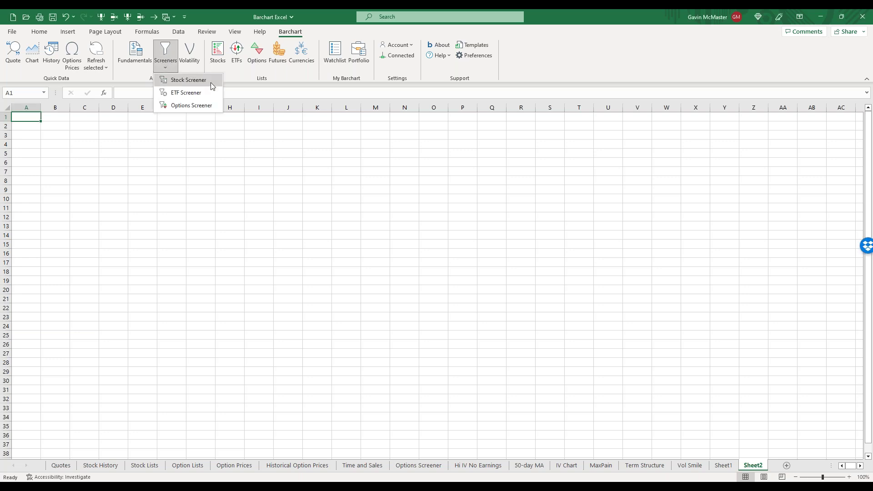
{"action": "left_click", "coordinate": [220, 136]}
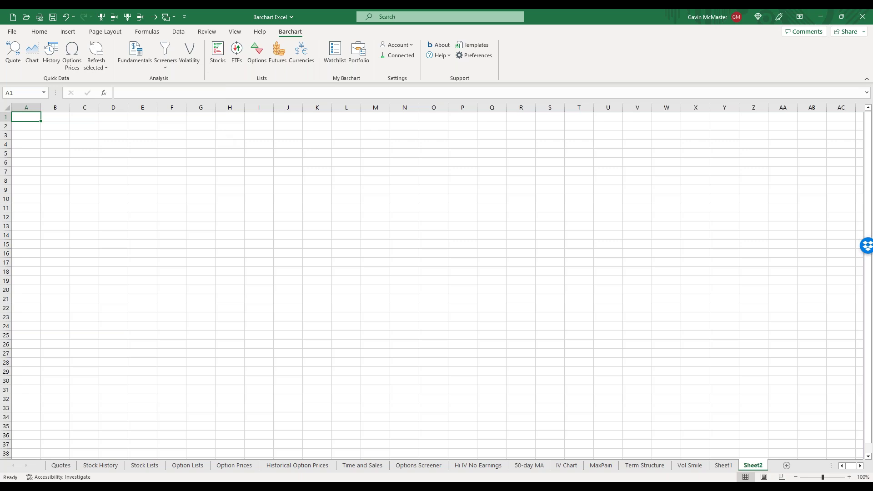